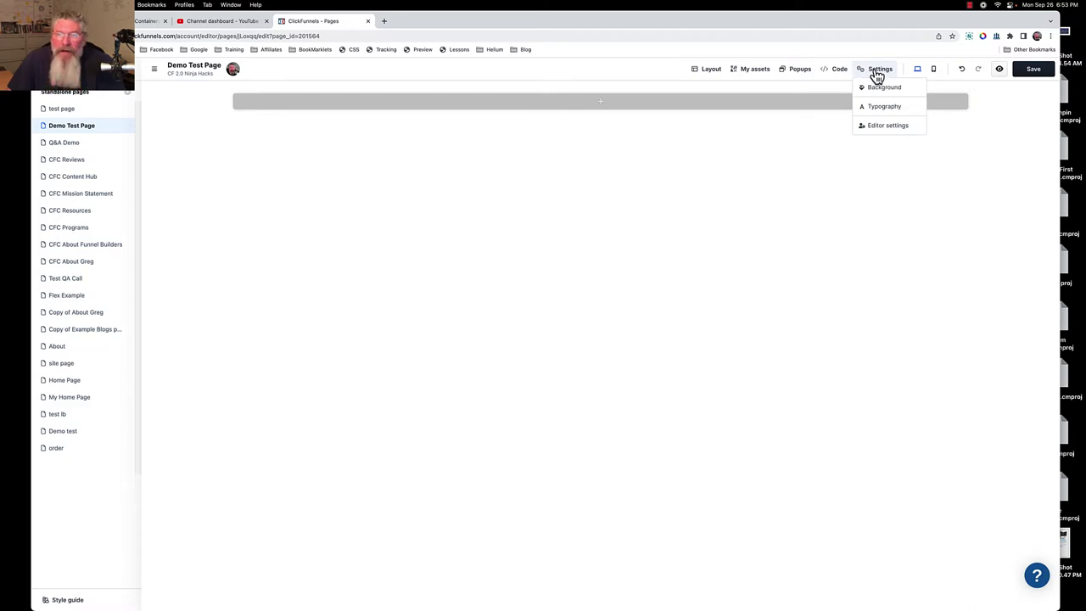
- Add the dense multicolored gears picture from the Background image folder as the page body's background image
{"action": "left_click", "coordinate": [877, 77]}
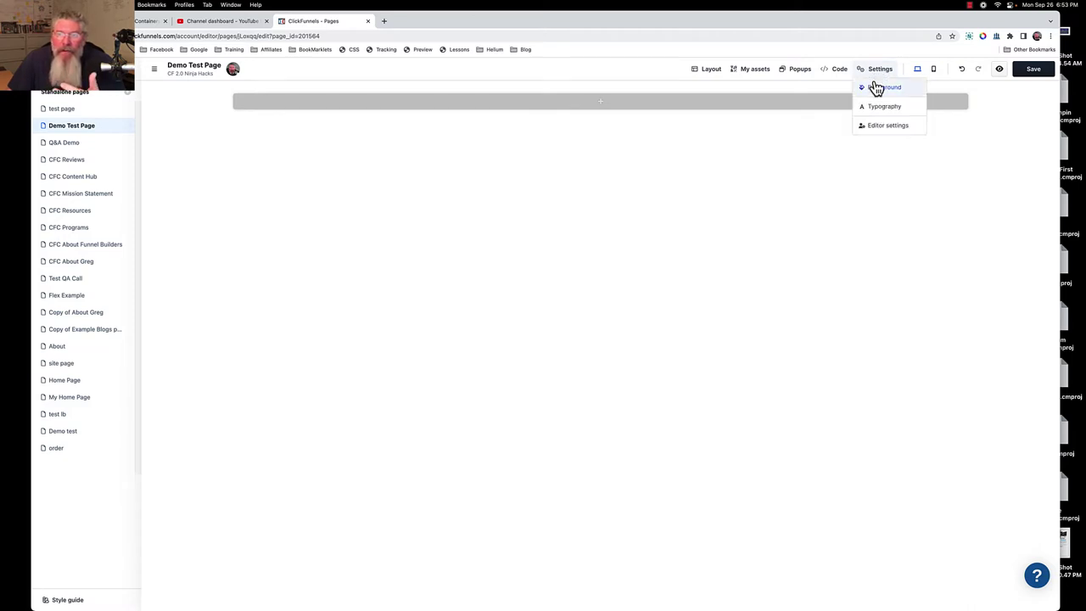
{"action": "left_click", "coordinate": [874, 94]}
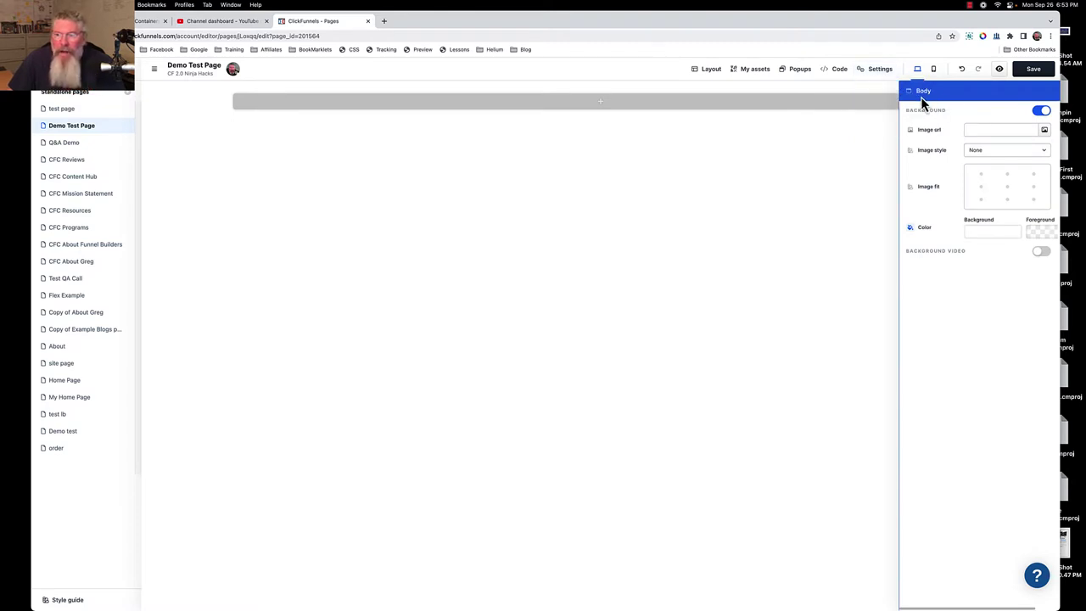
{"action": "left_click", "coordinate": [1042, 111]}
{"action": "left_click", "coordinate": [1043, 111]}
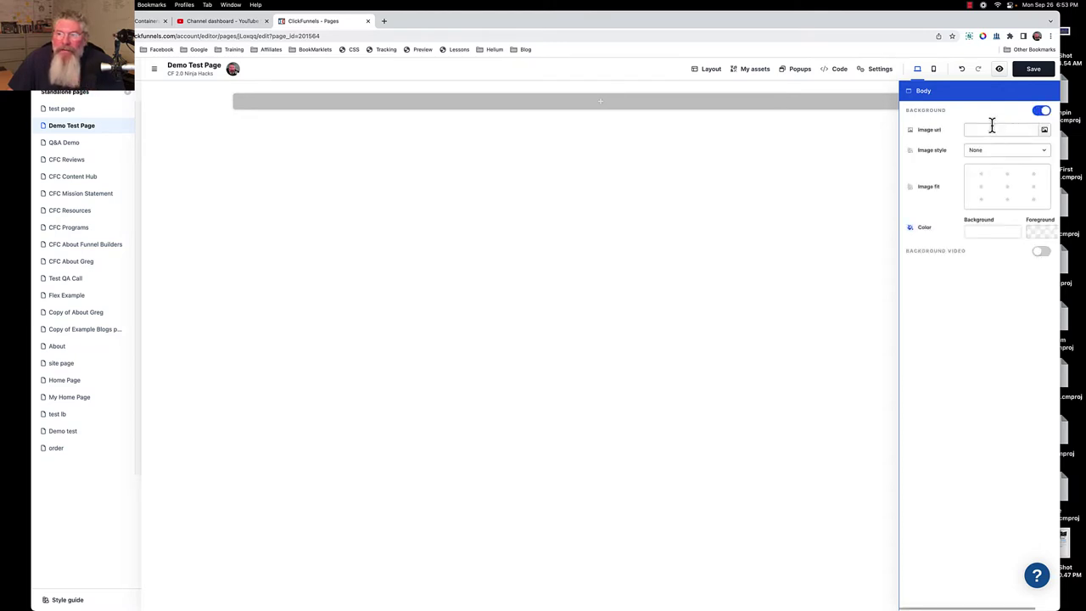
{"action": "left_click", "coordinate": [1045, 131]}
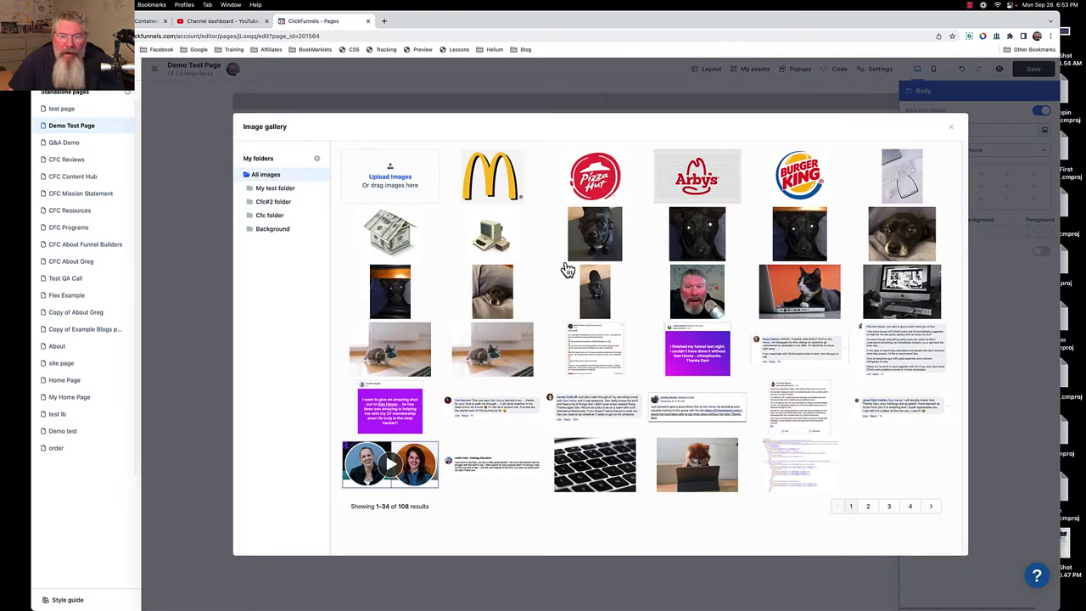
{"action": "left_click", "coordinate": [274, 235]}
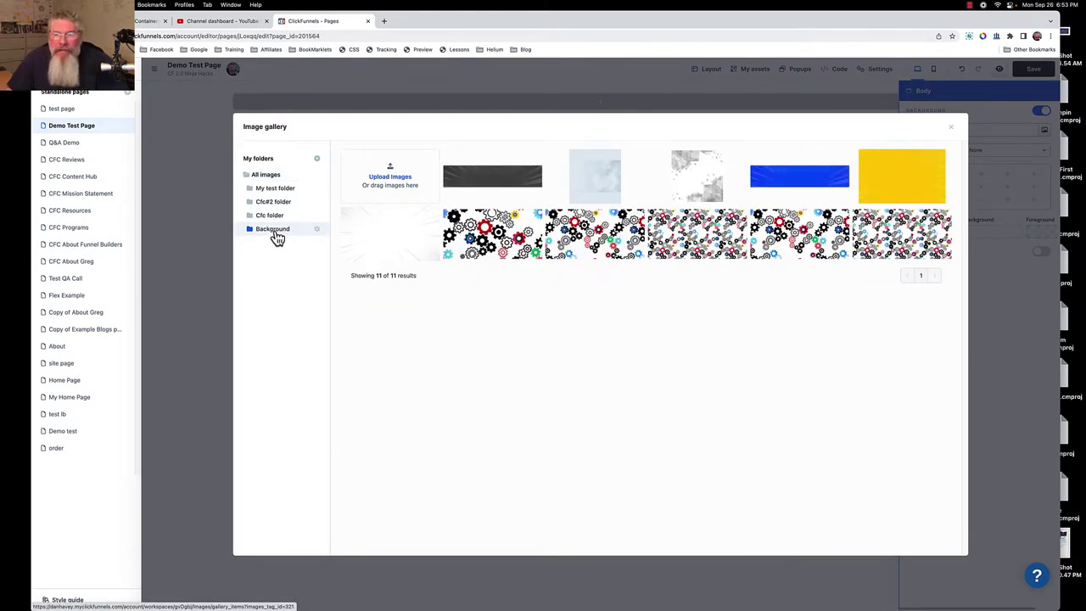
{"action": "left_click", "coordinate": [688, 246]}
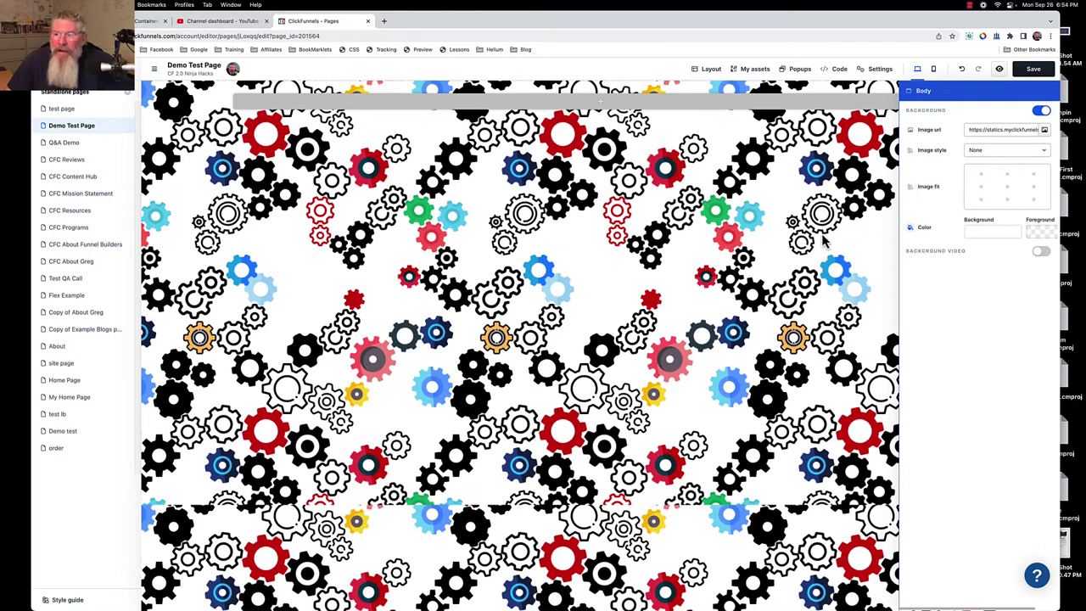
- Try the Full Center, Full Center (Parallax) and Fill 100% Width styles on the body background image
{"action": "left_click", "coordinate": [989, 151]}
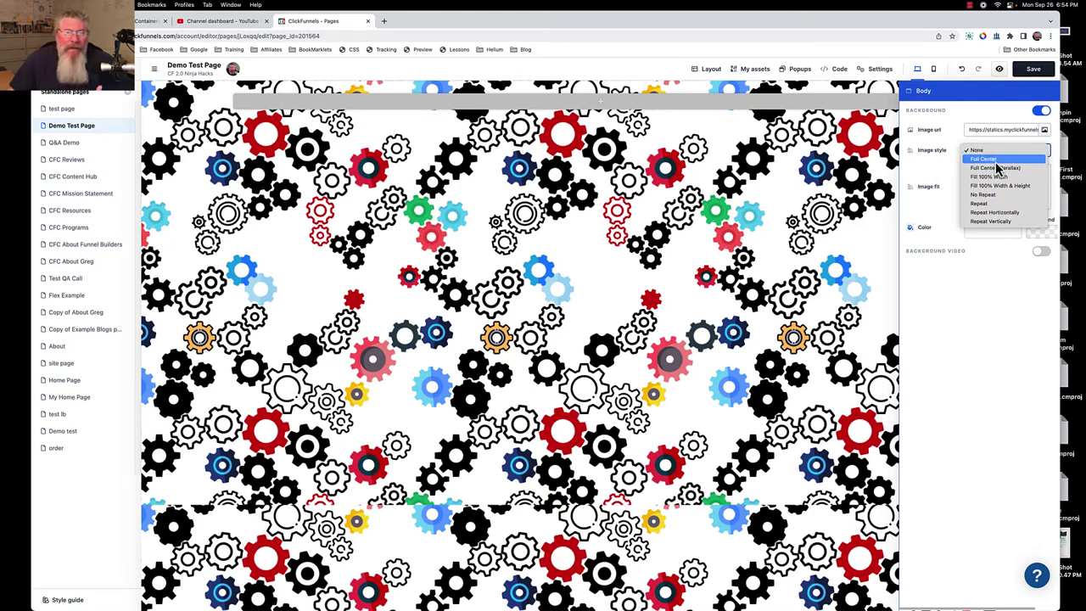
{"action": "left_click", "coordinate": [997, 163]}
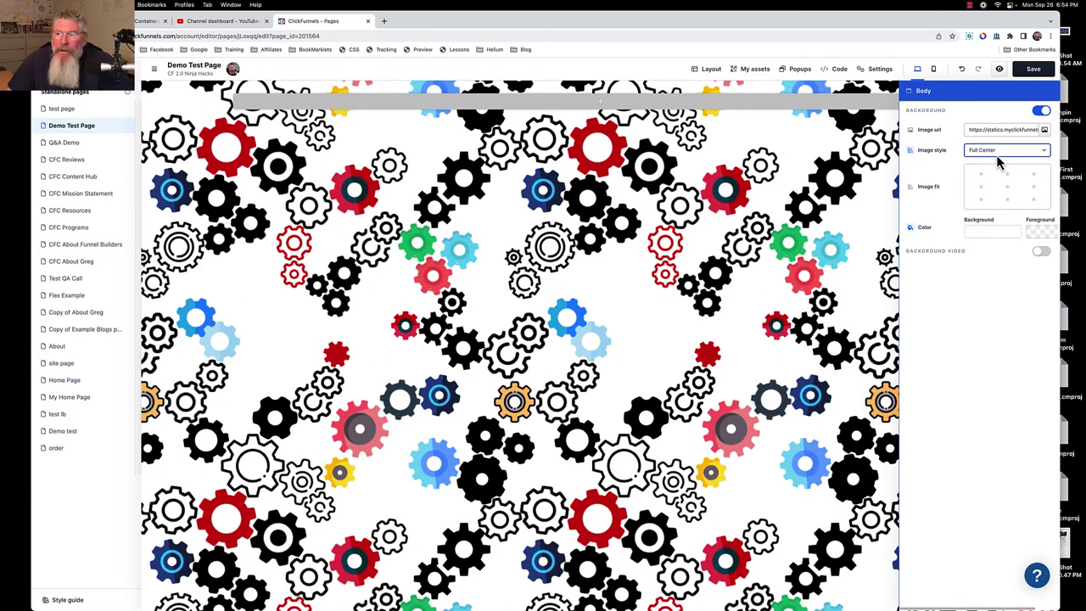
{"action": "left_click", "coordinate": [998, 162]}
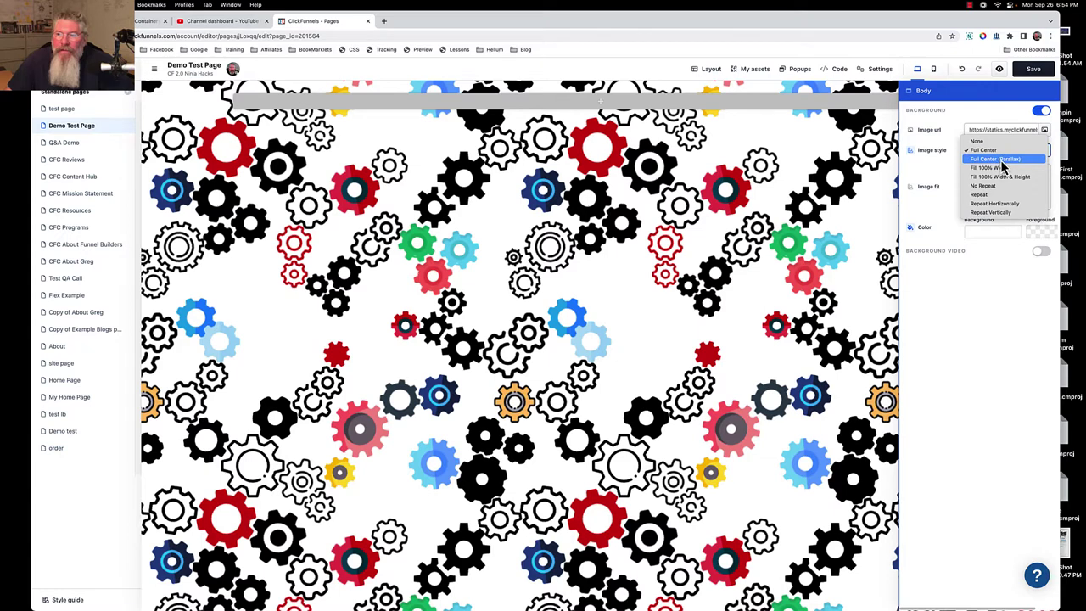
{"action": "left_click", "coordinate": [1001, 159]}
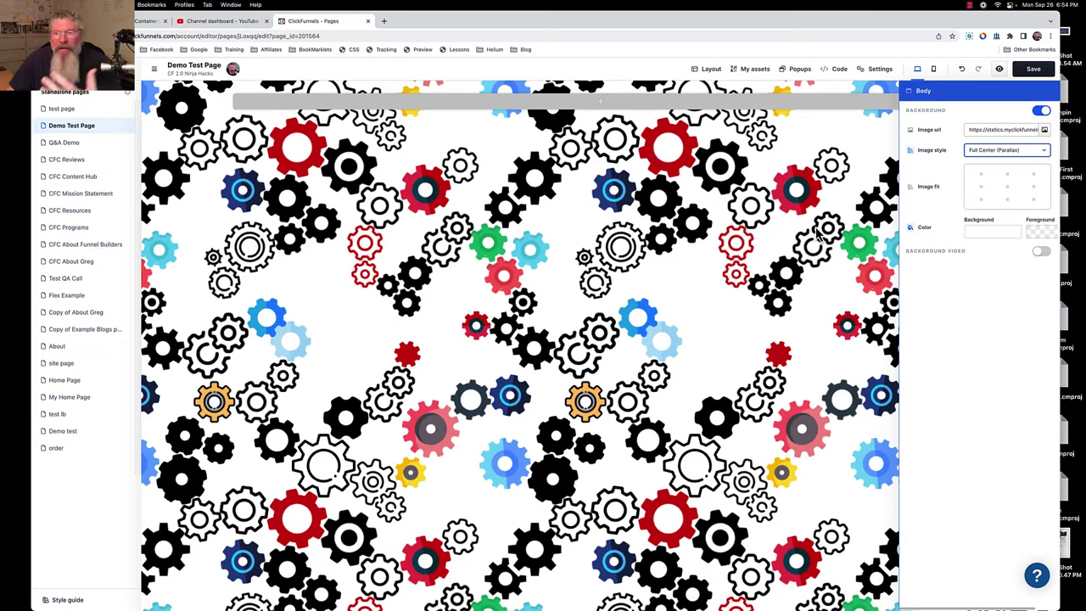
{"action": "left_click", "coordinate": [984, 158]}
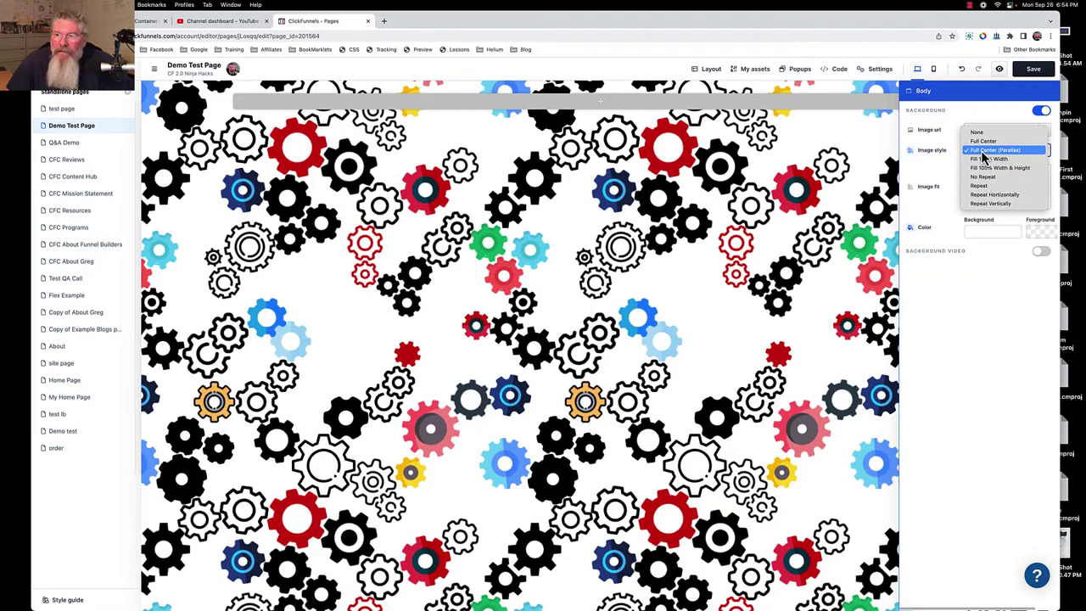
{"action": "left_click", "coordinate": [987, 158]}
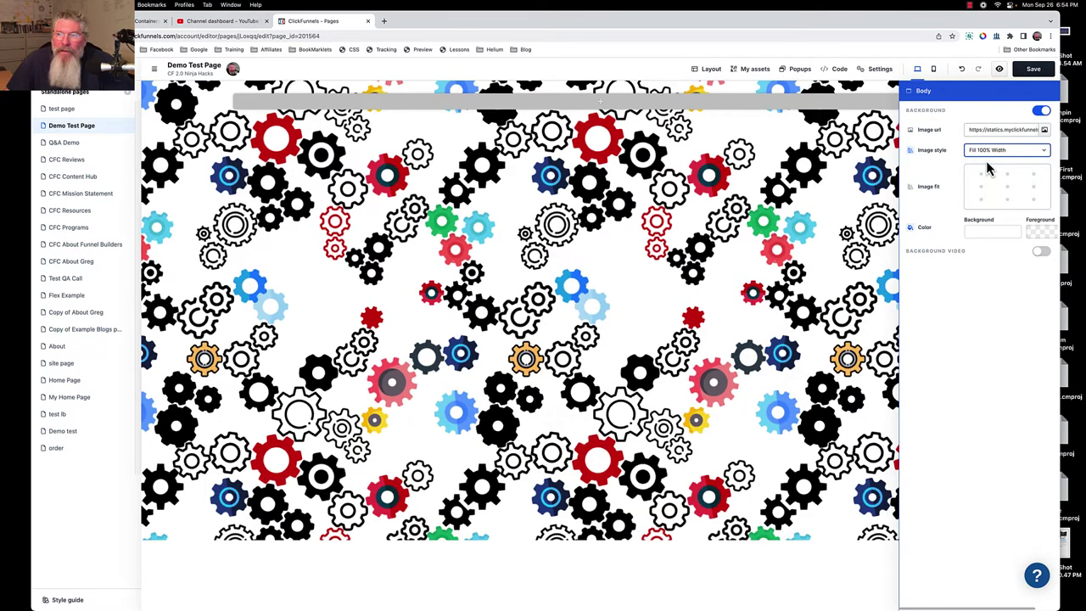
- Try the Fill 100% Width & Height and No Repeat image styles, and return the background to Fill 100% Width
{"action": "left_click", "coordinate": [989, 150]}
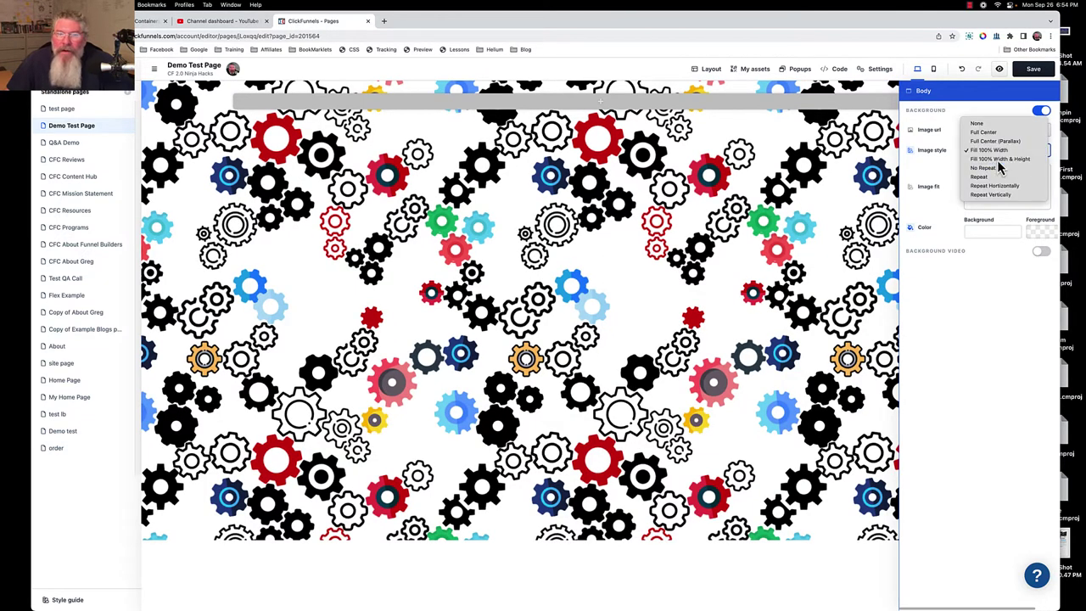
{"action": "left_click", "coordinate": [997, 160]}
{"action": "left_click", "coordinate": [998, 162]}
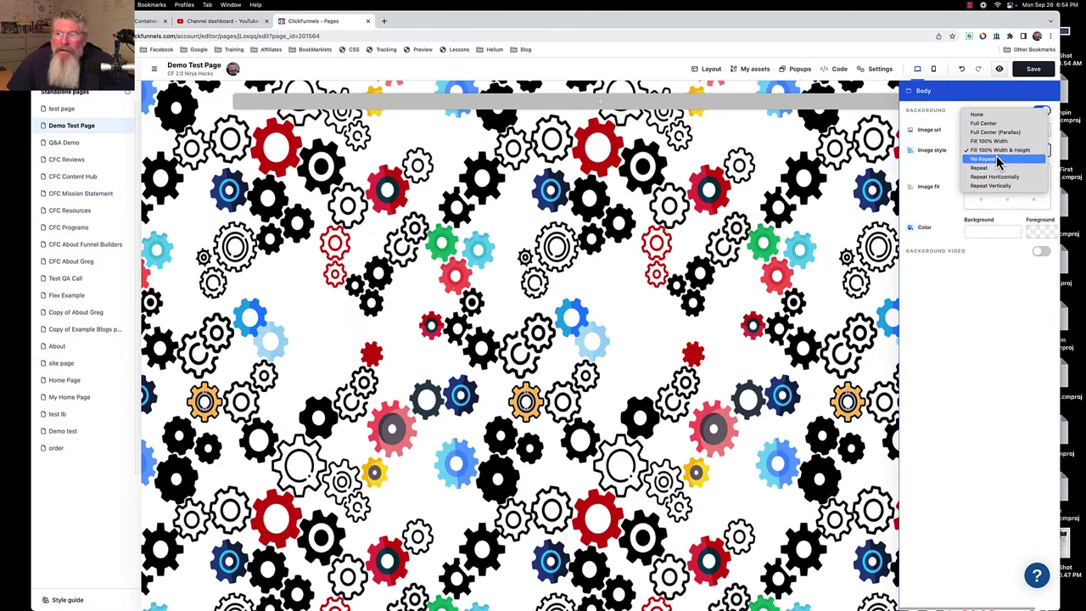
{"action": "left_click", "coordinate": [997, 161]}
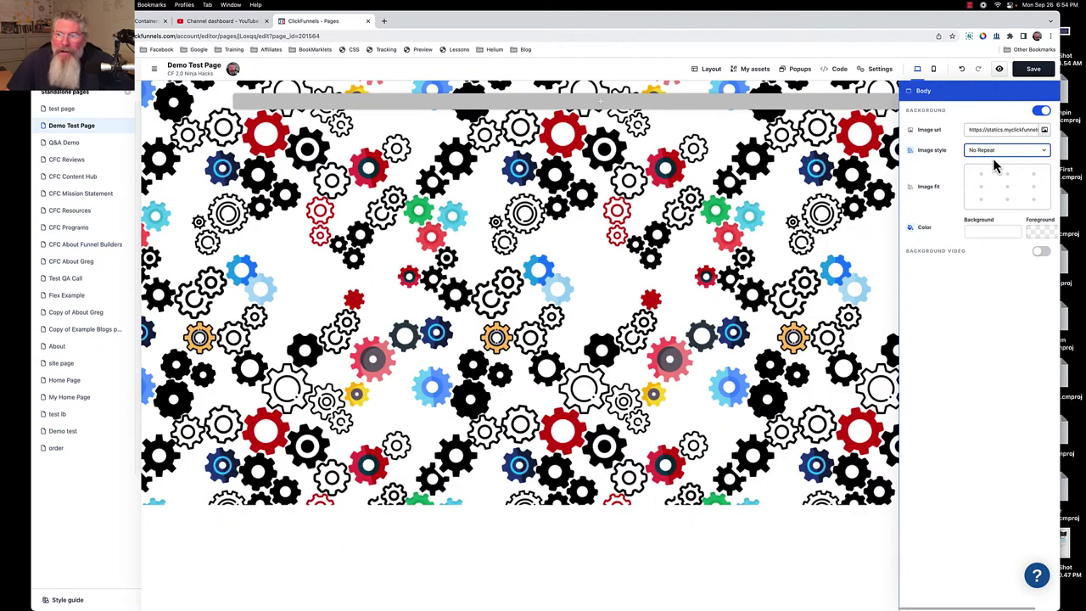
{"action": "left_click", "coordinate": [996, 150]}
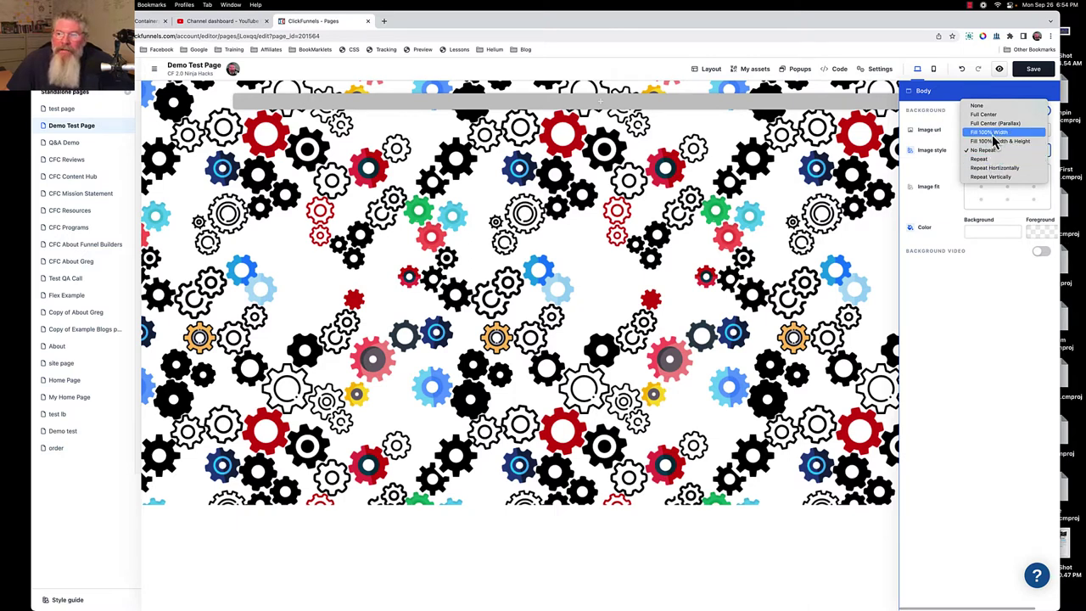
{"action": "left_click", "coordinate": [992, 135]}
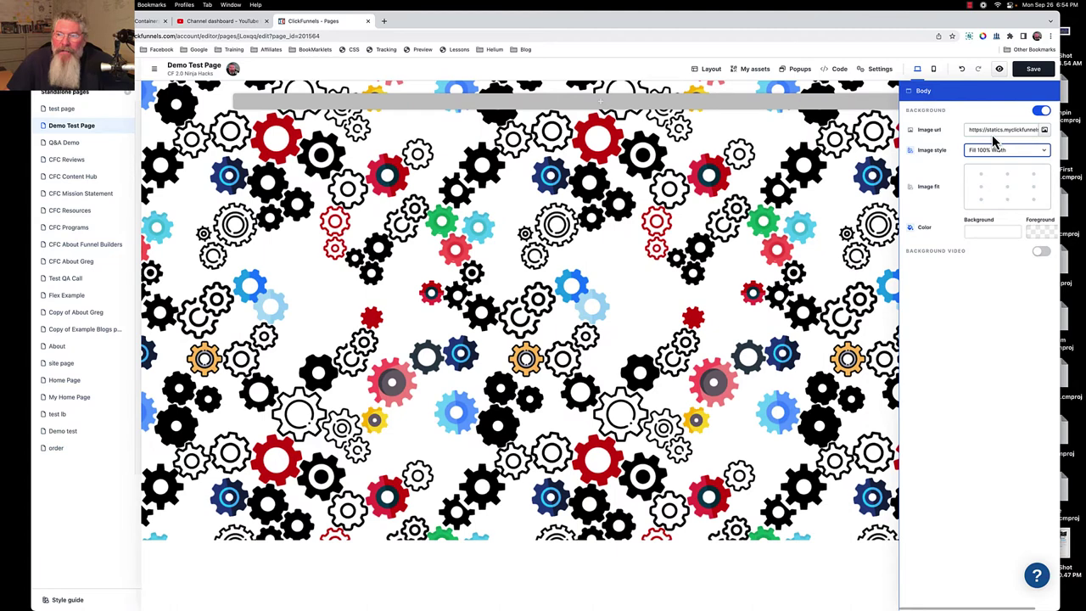
- Try all nine image fit positions on the Fill 100% Width background, from top-left through the middle row to bottom-right
{"action": "left_click", "coordinate": [981, 178]}
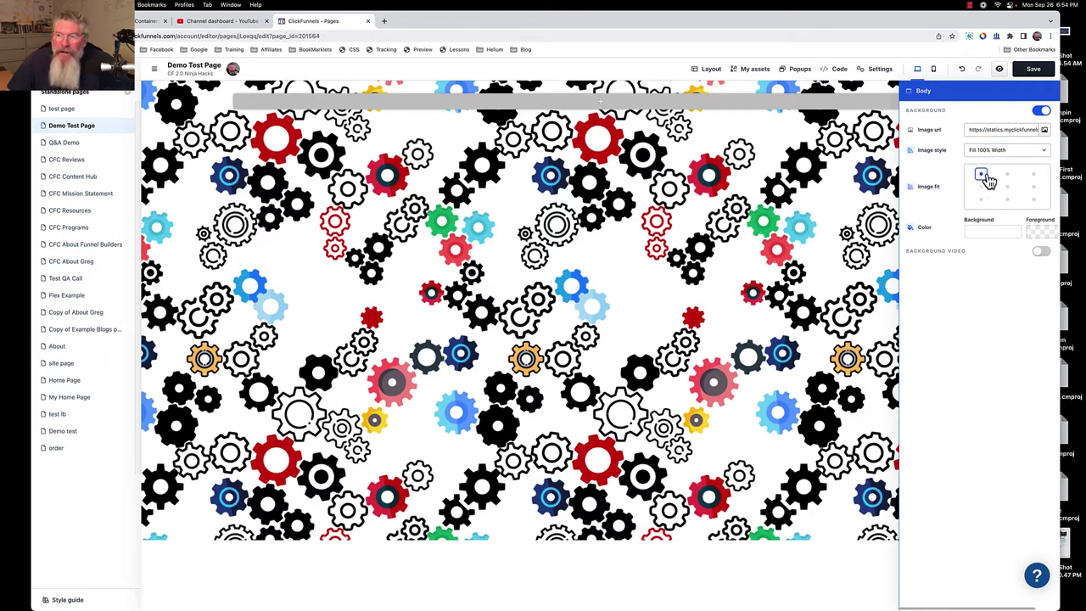
{"action": "left_click", "coordinate": [1007, 177]}
{"action": "left_click", "coordinate": [1033, 176]}
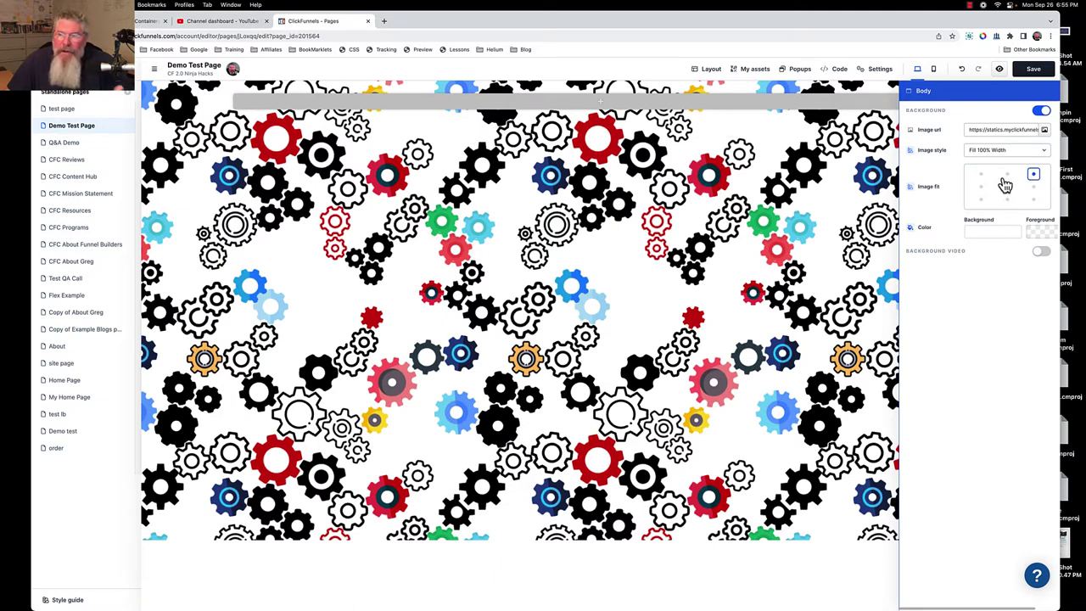
{"action": "left_click", "coordinate": [1034, 187]}
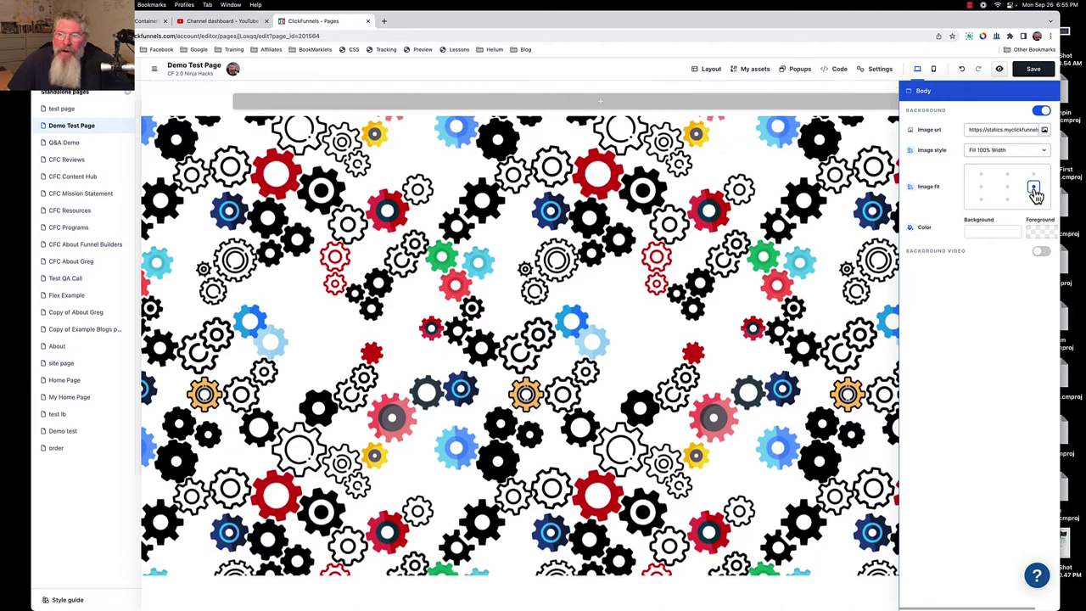
{"action": "left_click", "coordinate": [1010, 192]}
{"action": "left_click", "coordinate": [982, 188]}
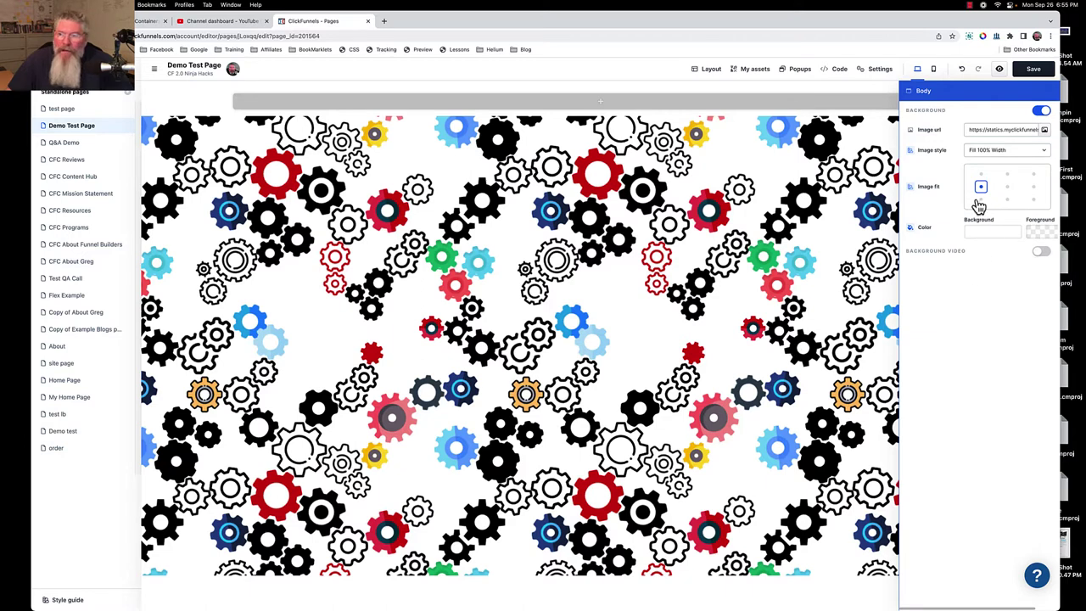
{"action": "left_click", "coordinate": [981, 200]}
{"action": "left_click", "coordinate": [1007, 201]}
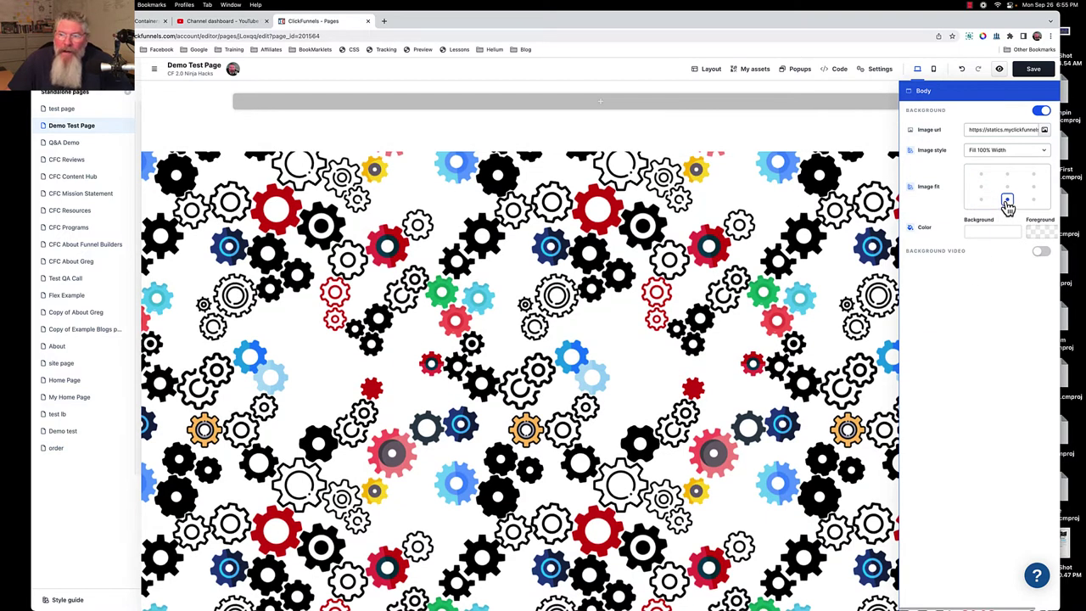
{"action": "left_click", "coordinate": [1034, 200]}
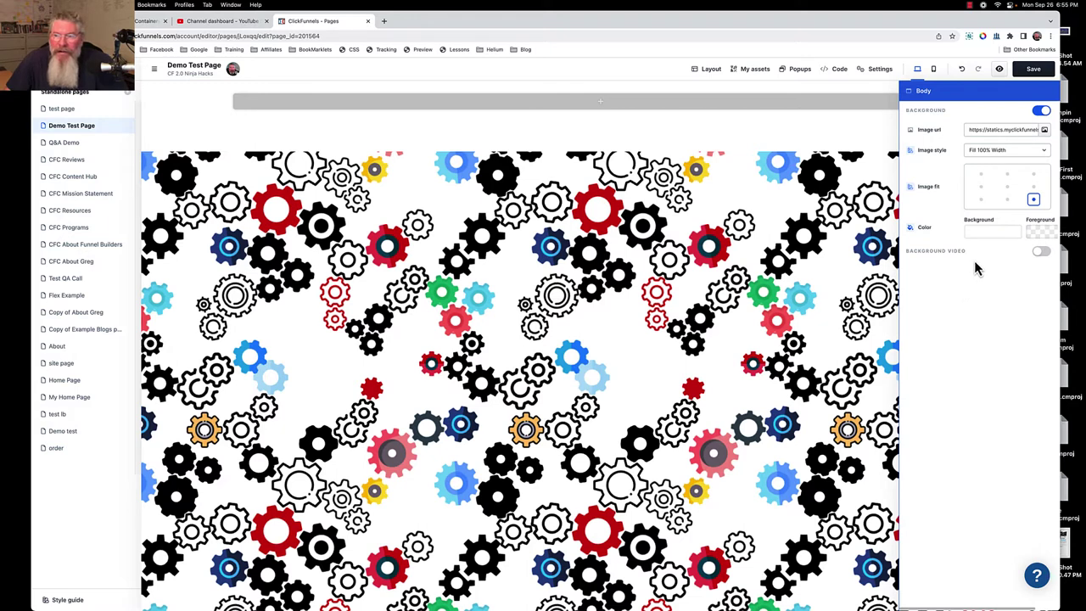
- Set the background image style to Full Center and try the top-left, top-center and top-right image fits
{"action": "left_click", "coordinate": [1000, 160]}
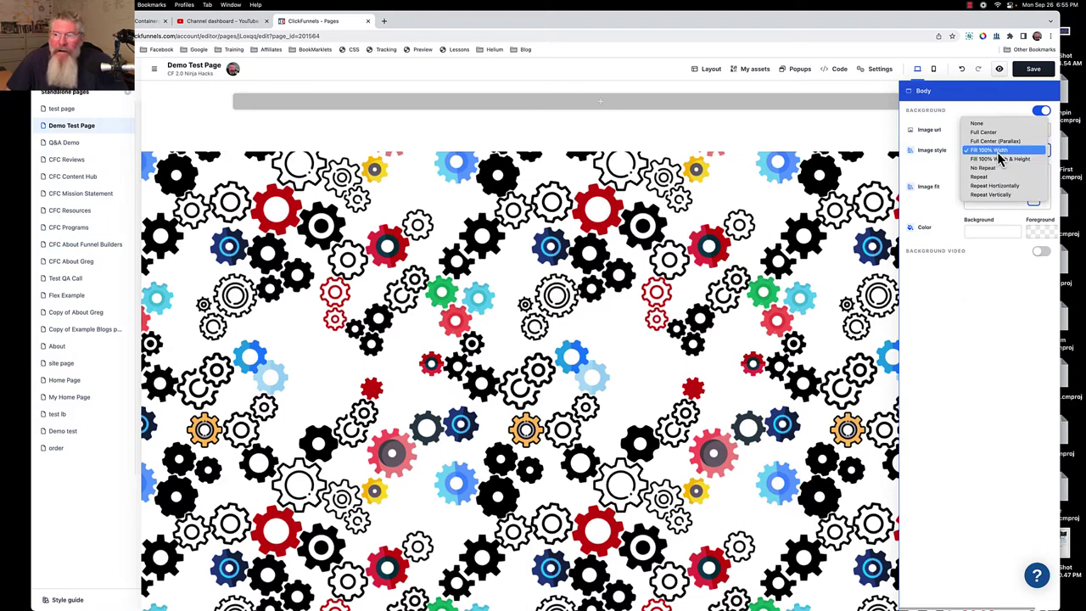
{"action": "left_click", "coordinate": [993, 140]}
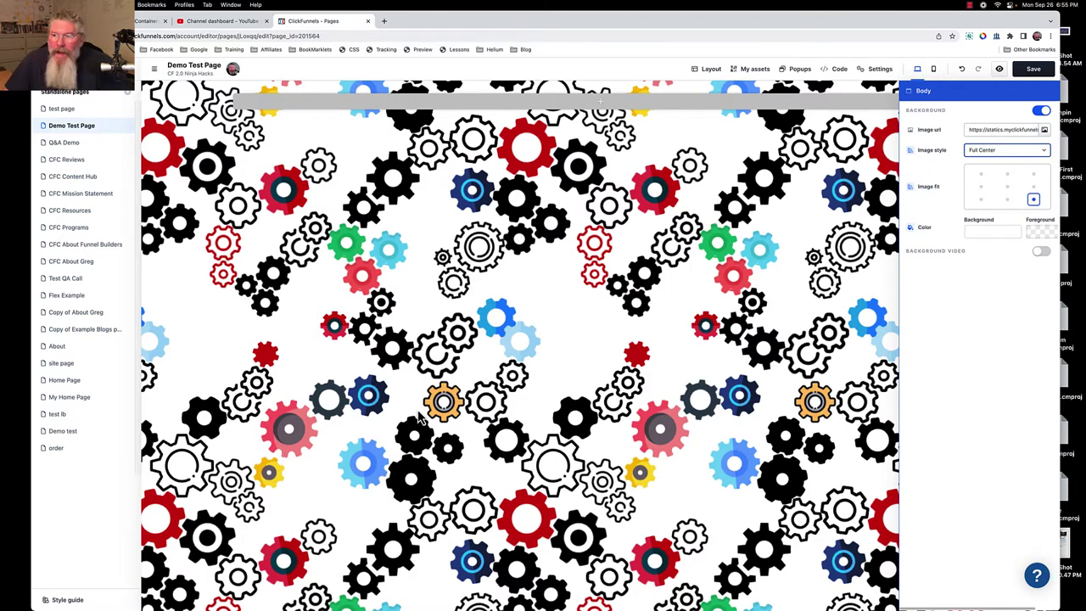
{"action": "left_click", "coordinate": [981, 175]}
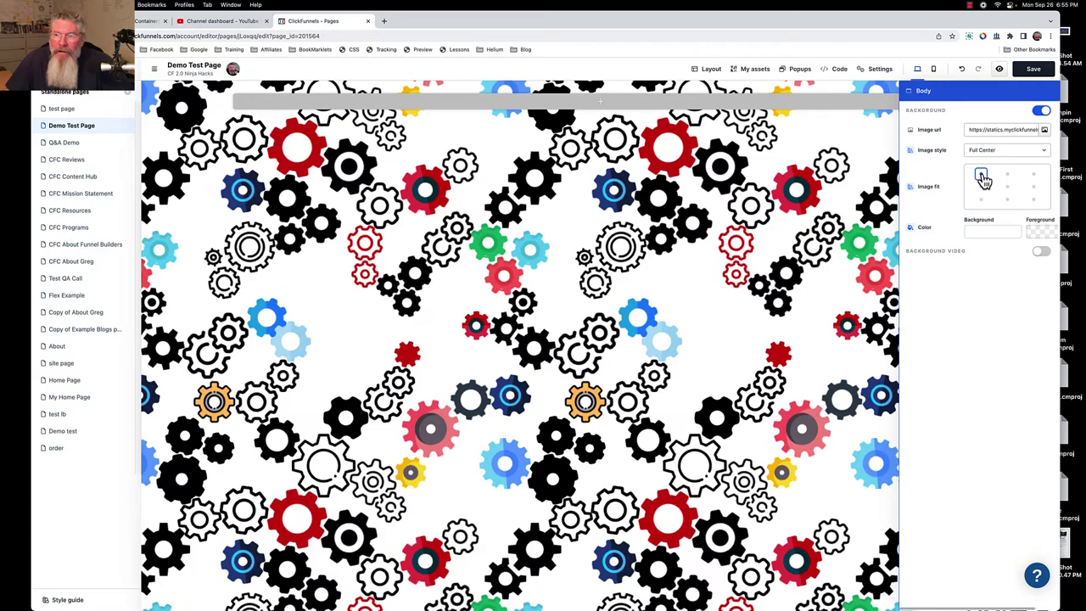
{"action": "left_click", "coordinate": [1008, 176]}
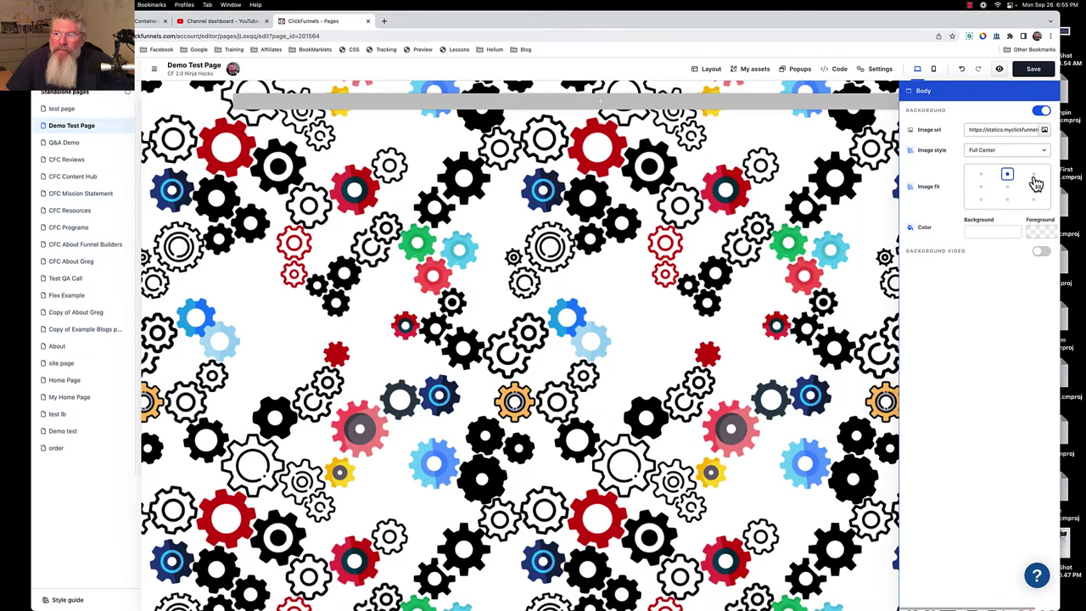
{"action": "left_click", "coordinate": [1033, 175]}
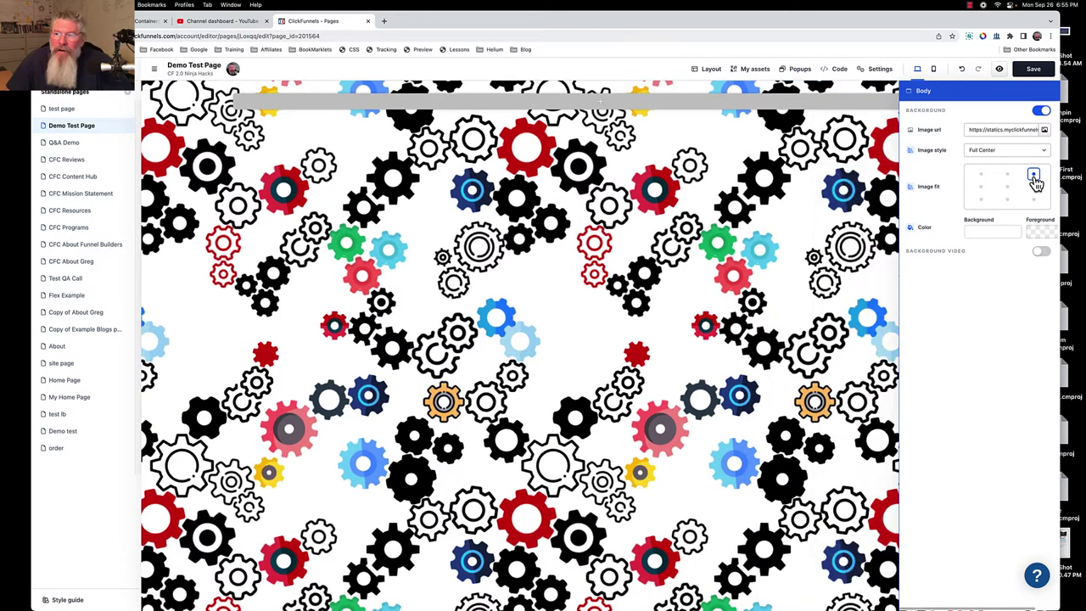
- Try the middle-left, bottom-left, bottom-center and bottom-right image fits on the Full Center background
{"action": "left_click", "coordinate": [981, 189]}
{"action": "left_click", "coordinate": [982, 200]}
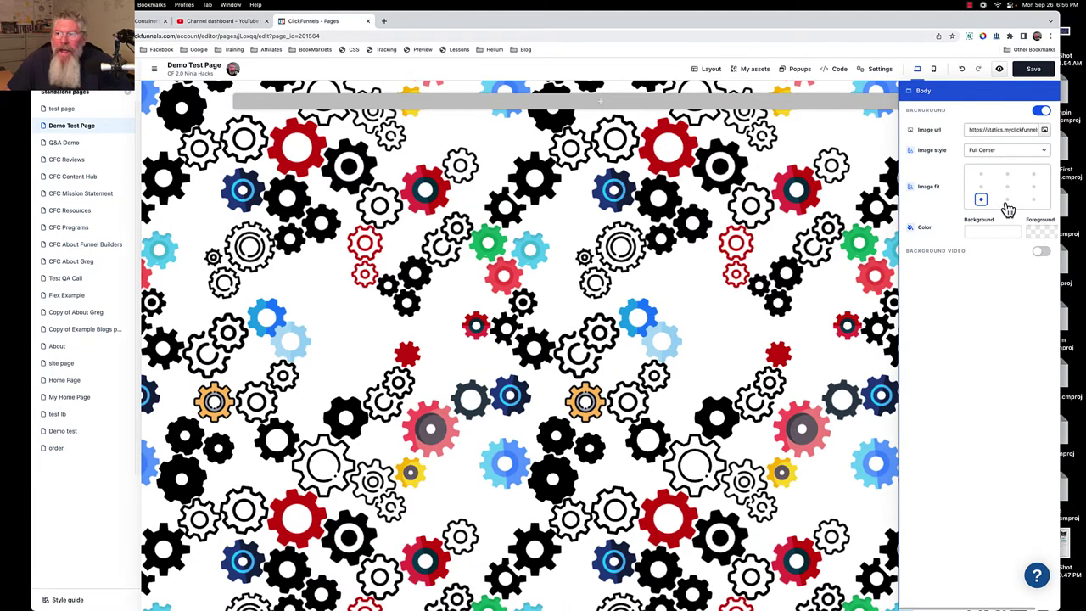
{"action": "left_click", "coordinate": [1007, 200]}
{"action": "left_click", "coordinate": [1034, 201]}
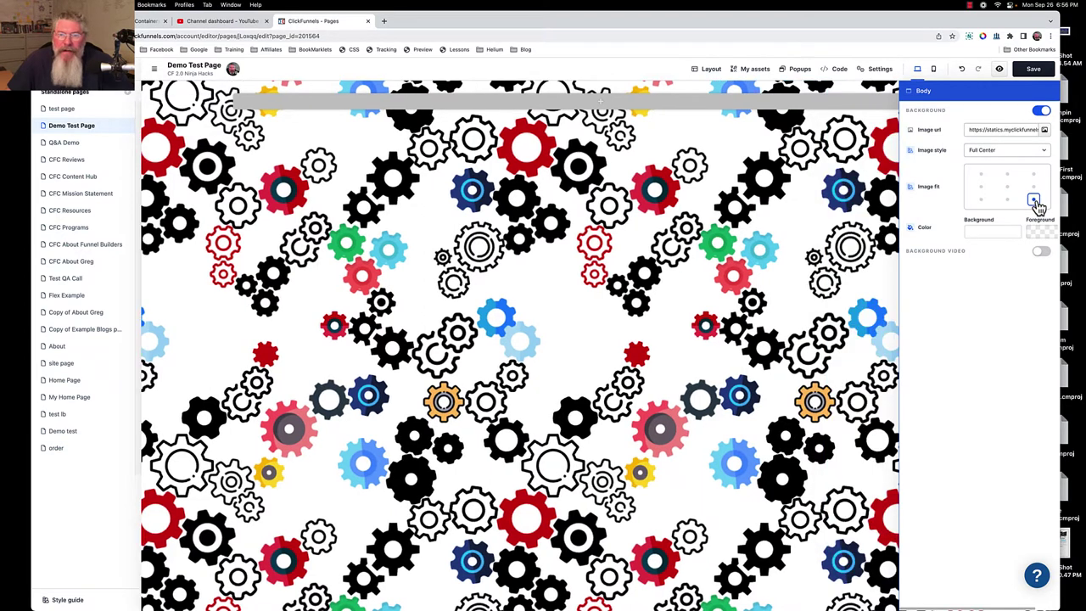
- Compare the top-row and middle-row image fits on the Full Center background, ending with middle-right
{"action": "left_click", "coordinate": [1034, 175]}
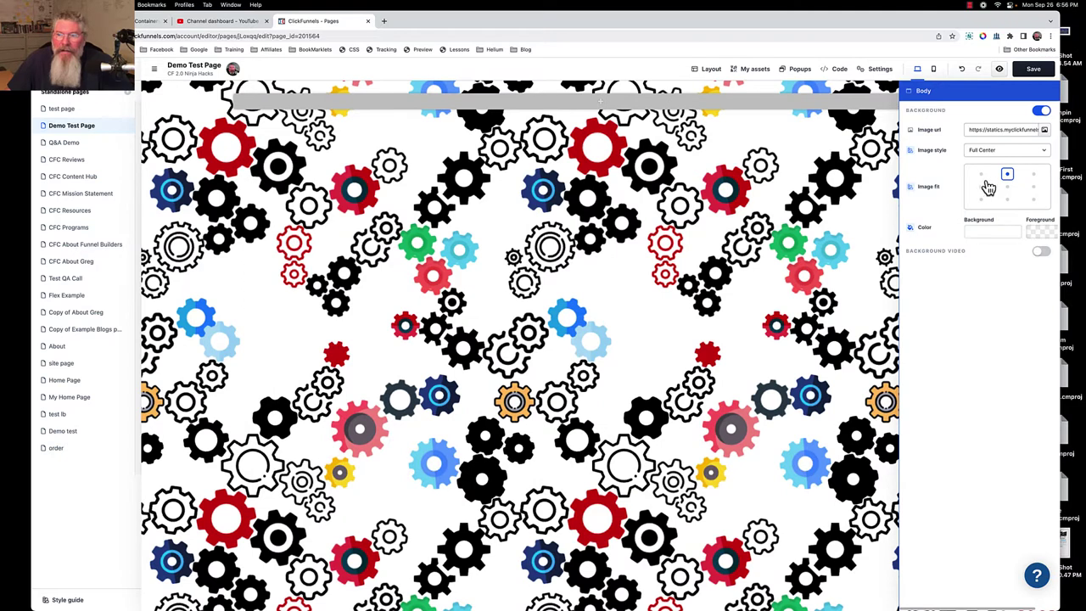
{"action": "left_click", "coordinate": [983, 188]}
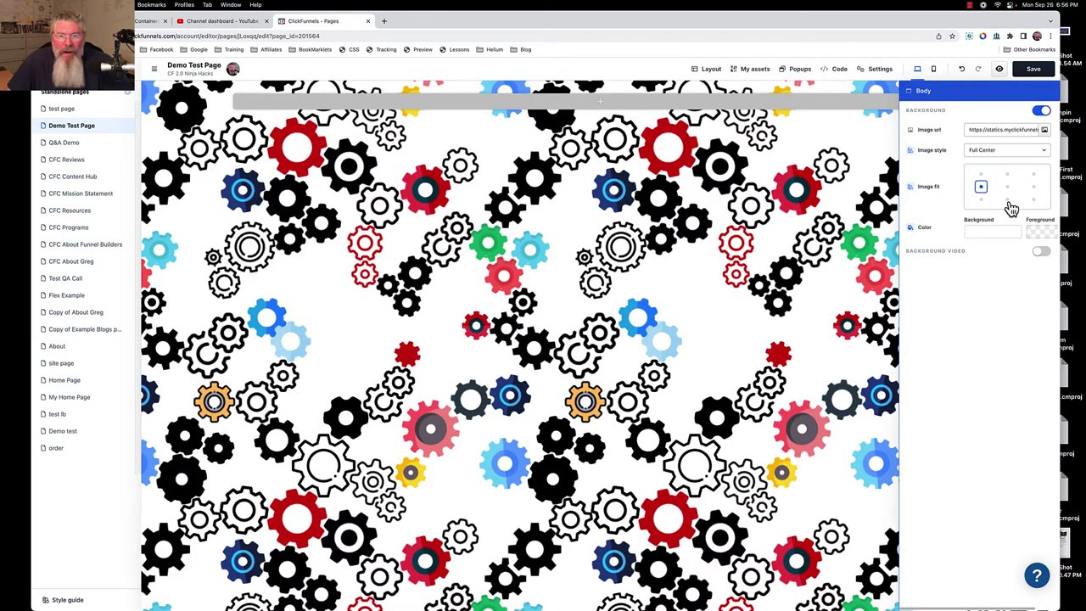
{"action": "left_click", "coordinate": [982, 174]}
{"action": "left_click", "coordinate": [982, 188]}
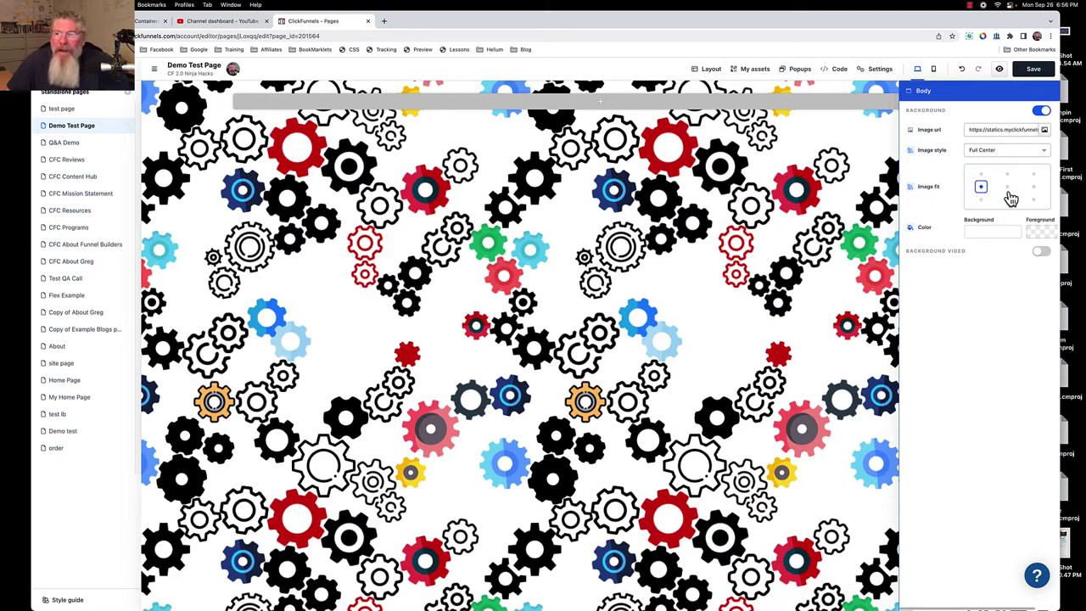
{"action": "left_click", "coordinate": [1008, 188]}
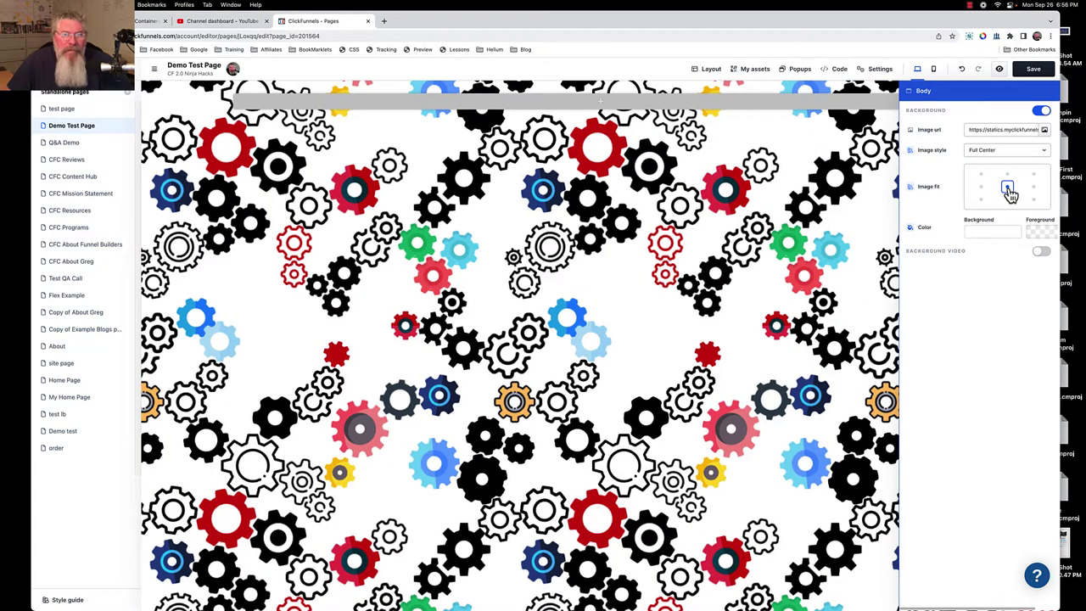
{"action": "left_click", "coordinate": [1035, 189]}
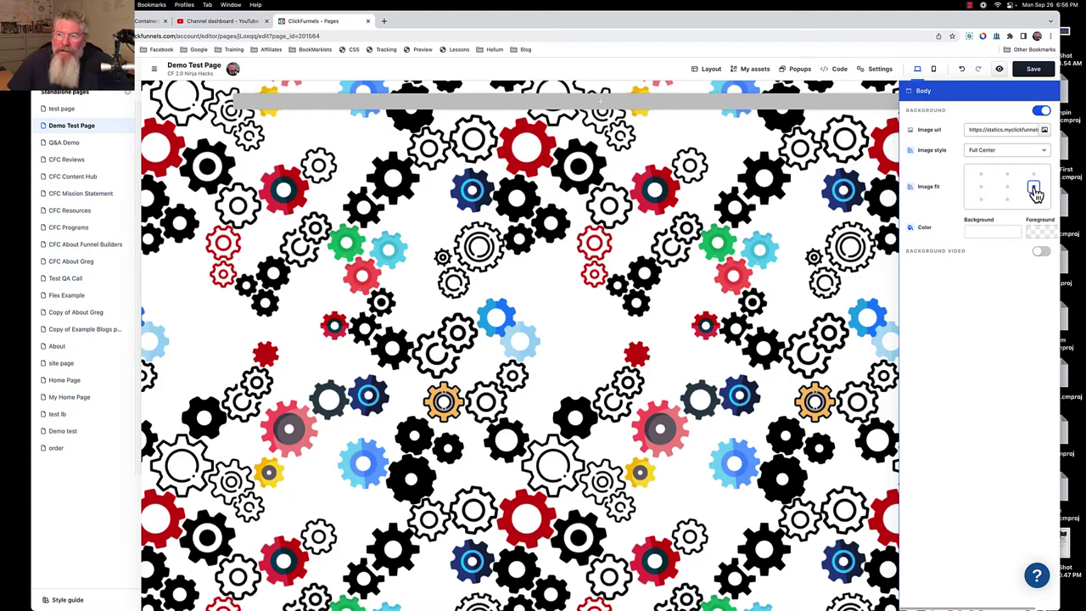
- Set the background image style to Fill 100% Width & Height and try the top-left, middle-left, center and middle-right image fits
{"action": "left_click", "coordinate": [1034, 174]}
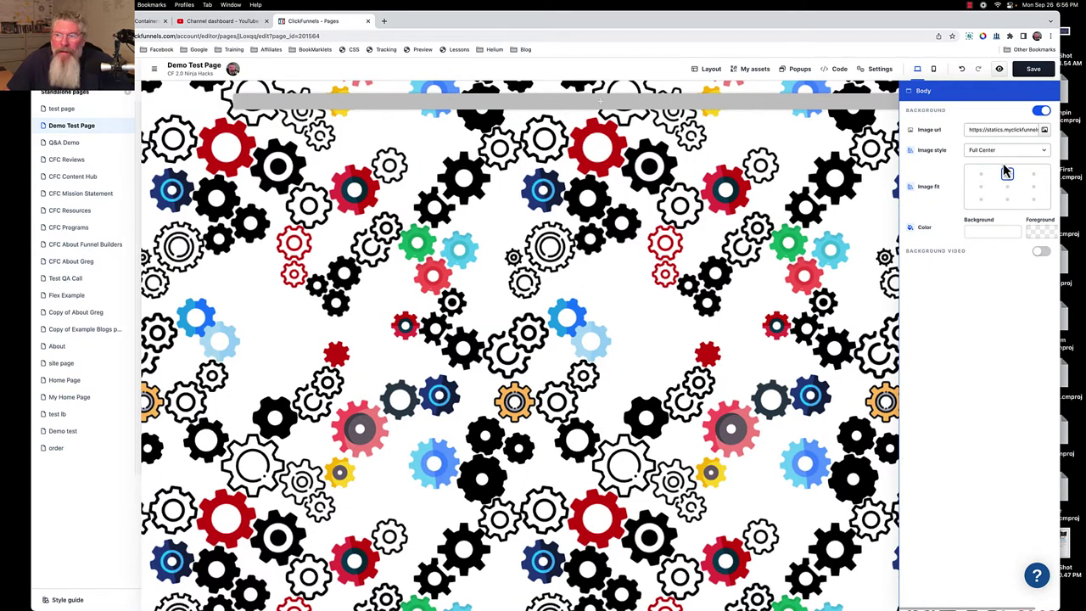
{"action": "left_click", "coordinate": [1001, 150]}
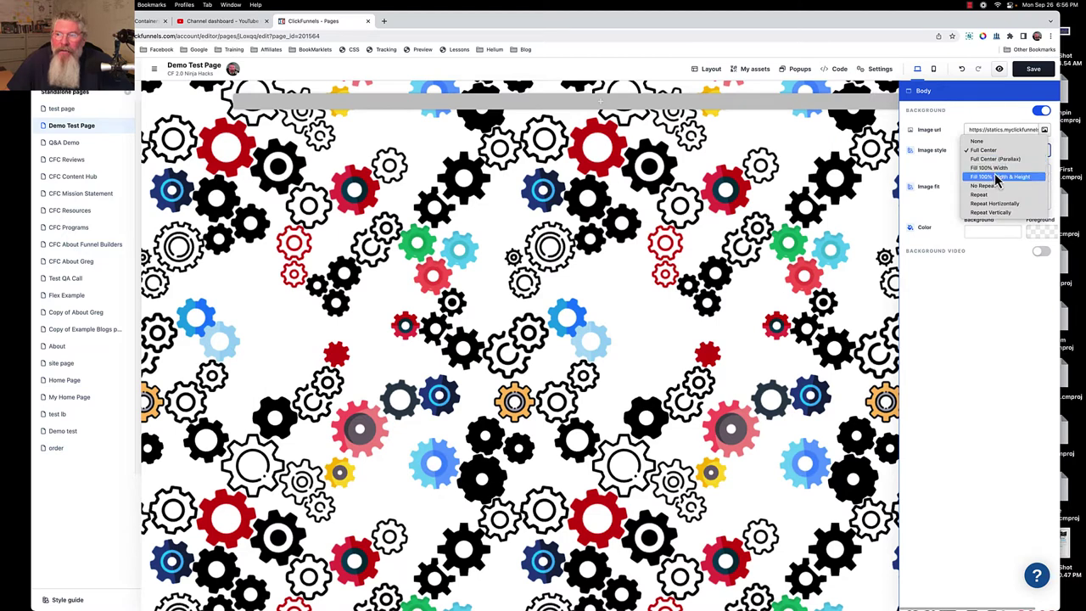
{"action": "left_click", "coordinate": [995, 178]}
{"action": "left_click", "coordinate": [982, 175]}
{"action": "left_click", "coordinate": [982, 187]}
{"action": "left_click", "coordinate": [1007, 187]}
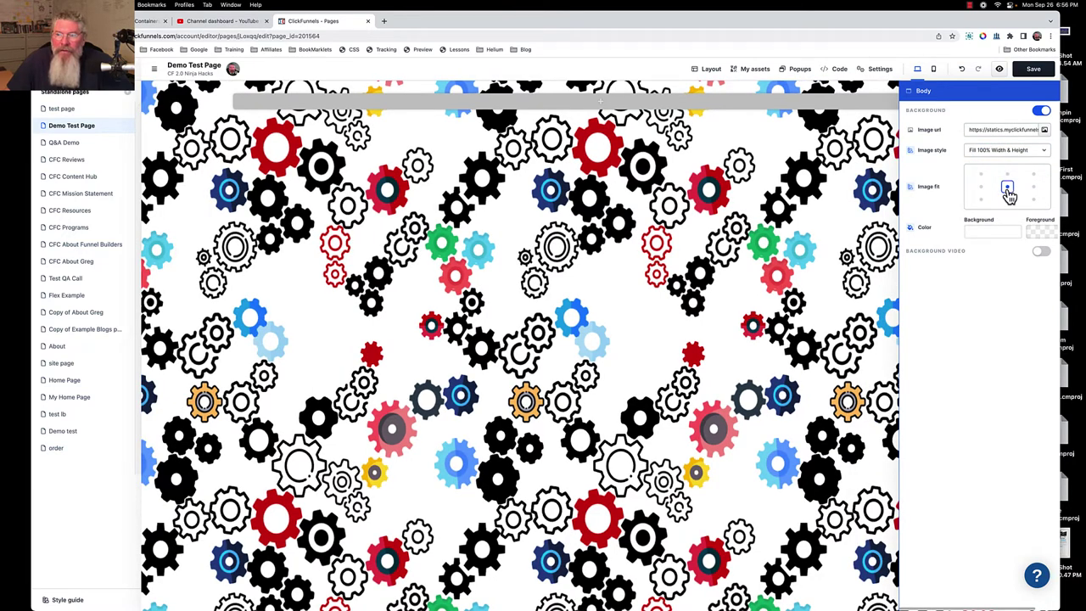
{"action": "left_click", "coordinate": [1034, 187]}
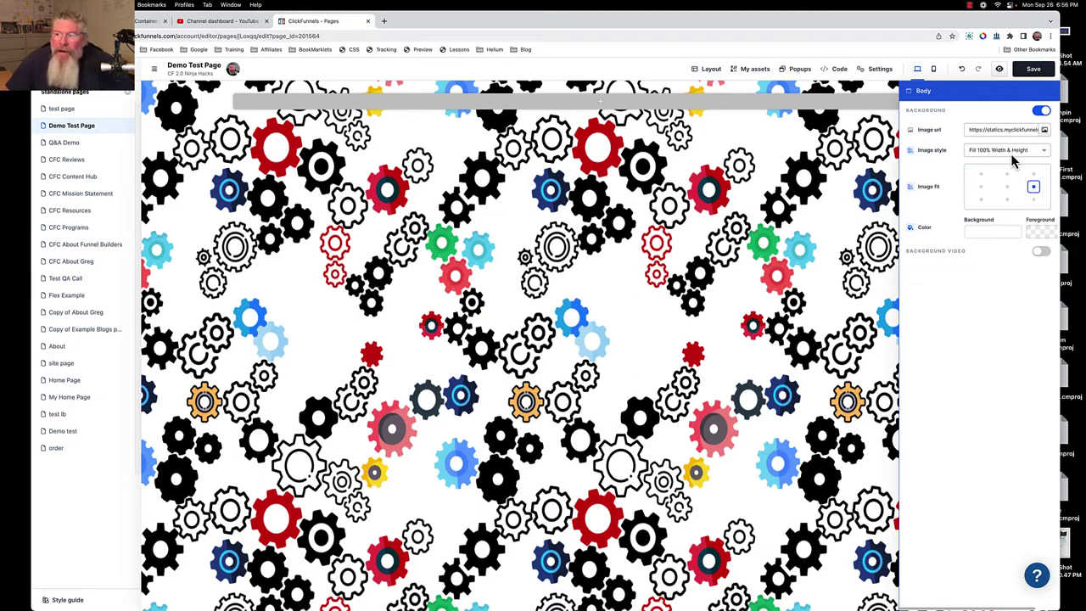
- Try body background color ad6363, and settle on the dark shade 3e1313 at 100% alpha
{"action": "left_click", "coordinate": [986, 234]}
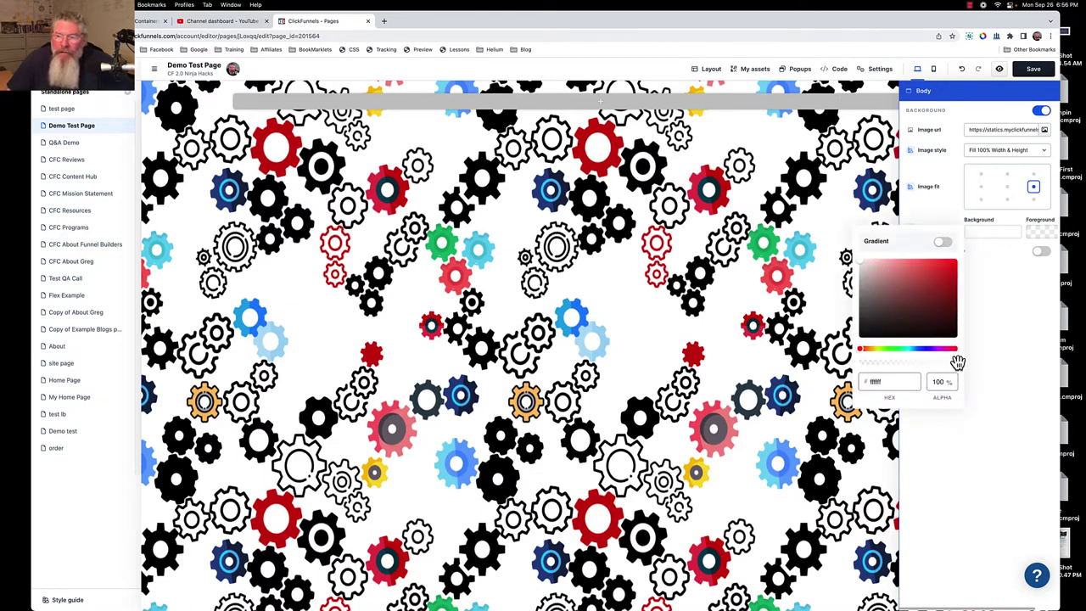
{"action": "mouse_move", "coordinate": [955, 363]}
{"action": "left_mouse_down"}
{"action": "mouse_move", "coordinate": [892, 372]}
{"action": "mouse_move", "coordinate": [965, 372]}
{"action": "left_mouse_up"}
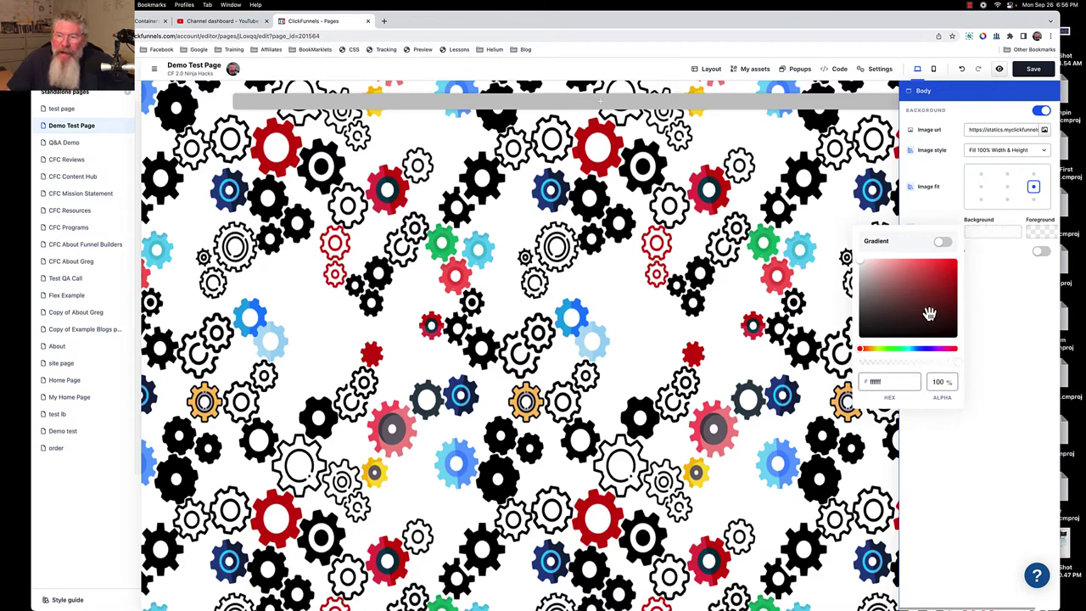
{"action": "left_click_drag", "start_coordinate": [862, 263], "coordinate": [902, 284]}
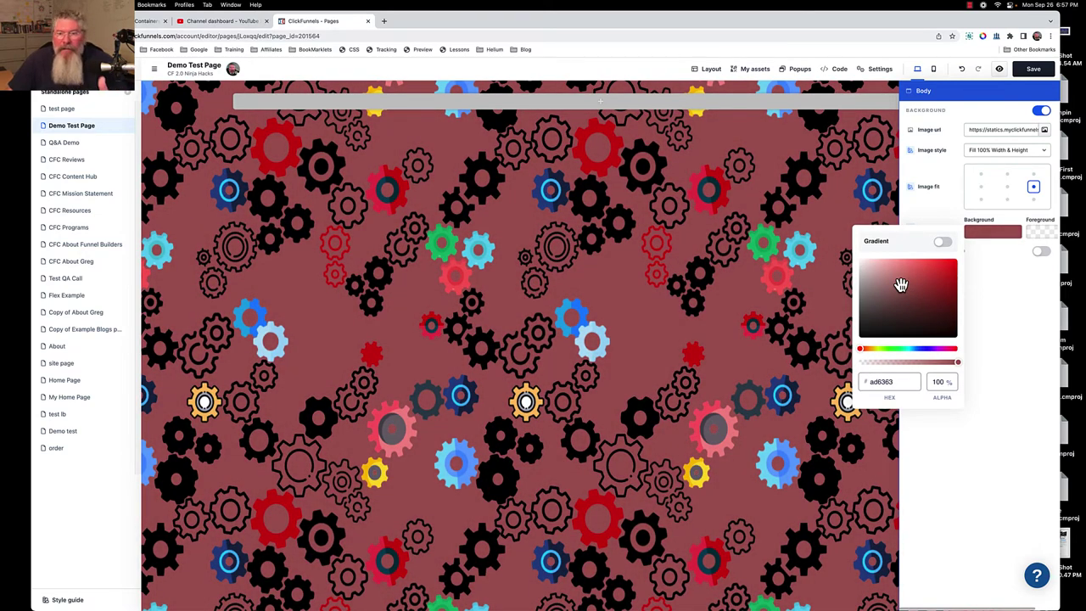
{"action": "left_click_drag", "start_coordinate": [902, 285], "coordinate": [926, 319]}
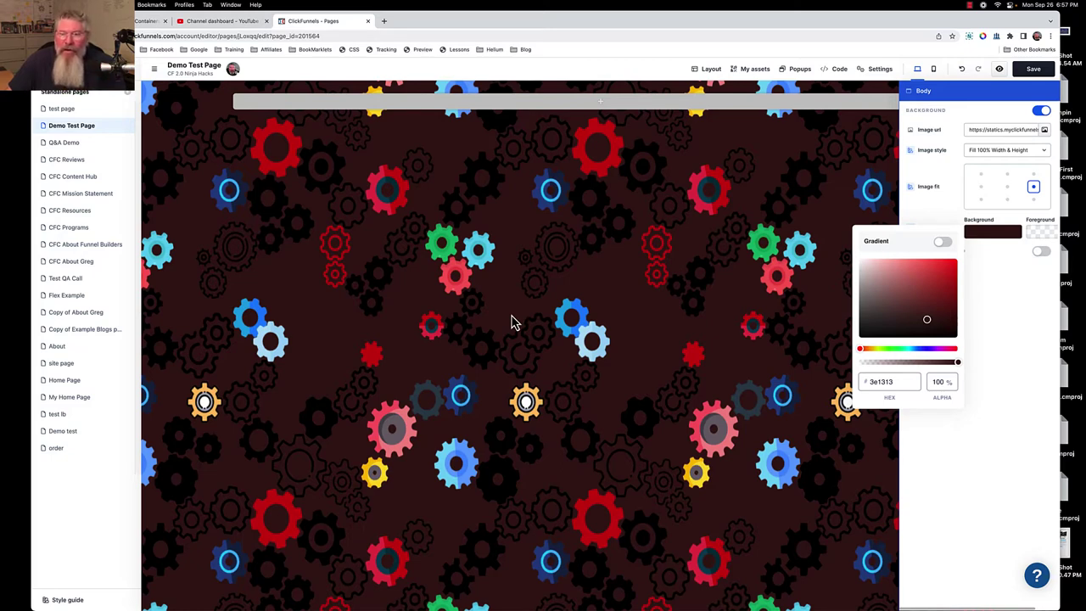
{"action": "left_click", "coordinate": [1021, 298]}
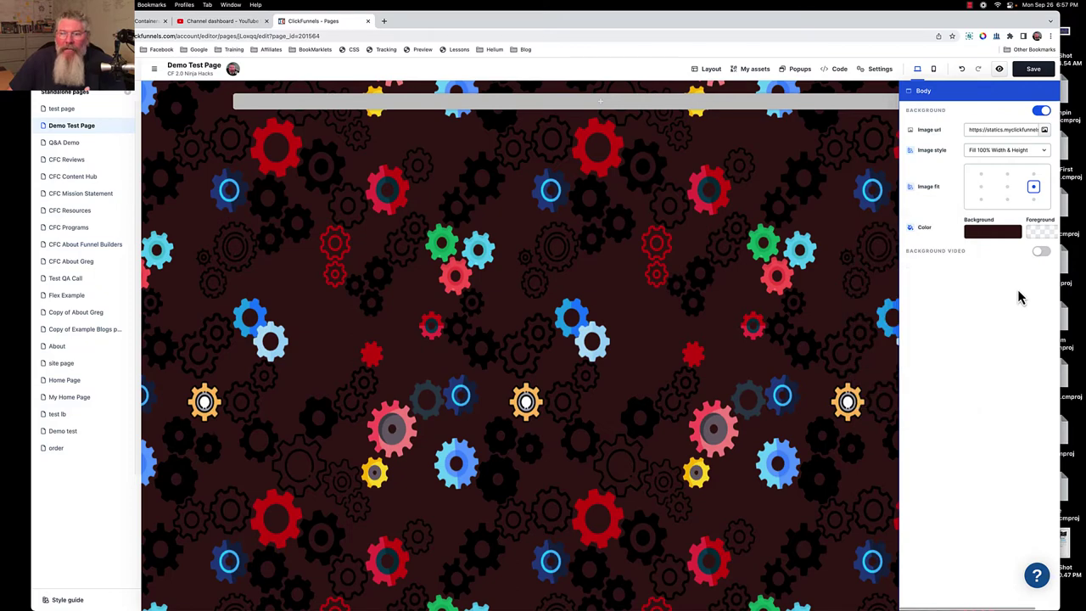
- Set the body's foreground color to black (000000), try it at 90% alpha, and lower the alpha to 0%
{"action": "left_click", "coordinate": [1041, 239]}
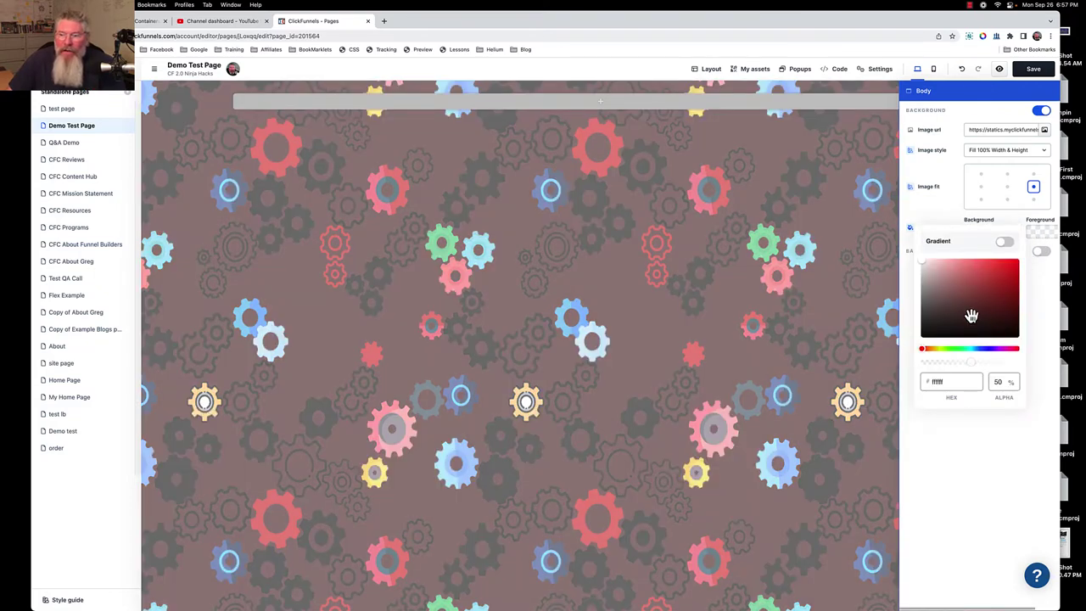
{"action": "left_click_drag", "start_coordinate": [922, 264], "coordinate": [914, 344]}
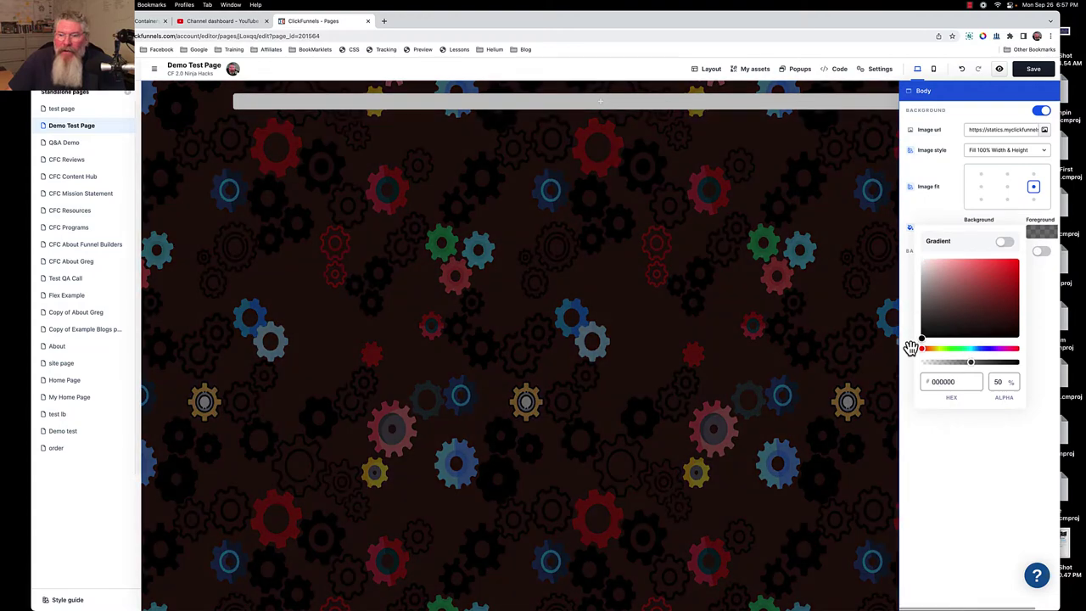
{"action": "left_click_drag", "start_coordinate": [974, 365], "coordinate": [1008, 365]}
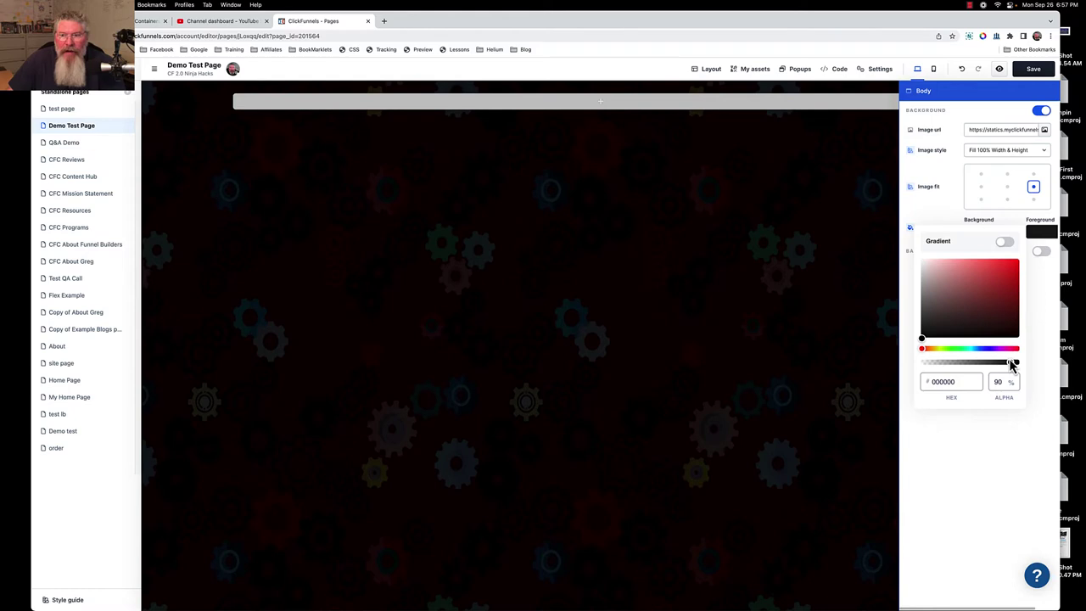
{"action": "left_click_drag", "start_coordinate": [1012, 364], "coordinate": [916, 366]}
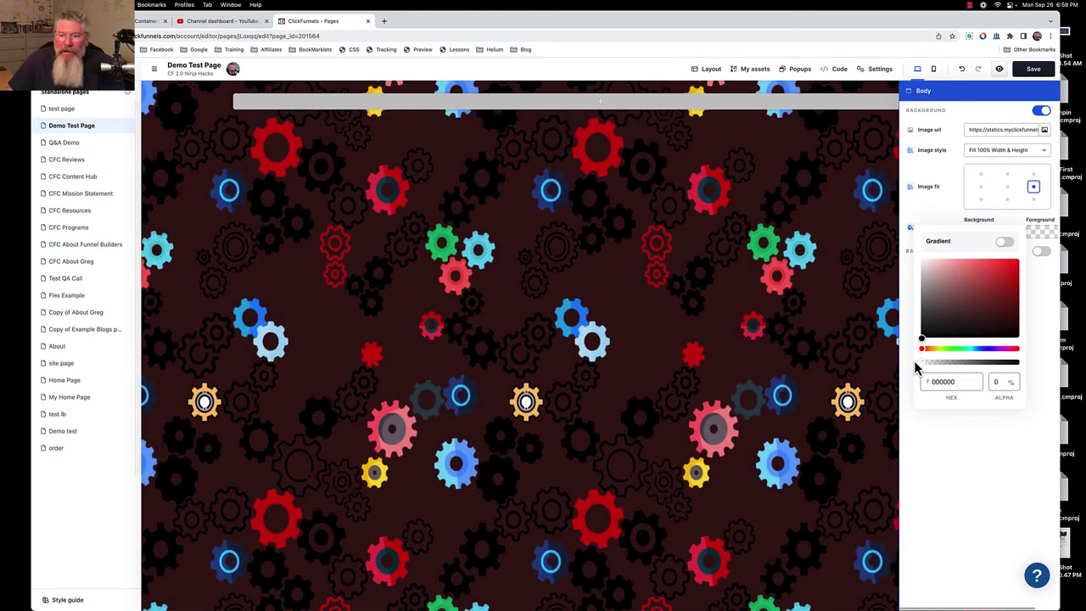
{"action": "left_click", "coordinate": [809, 368]}
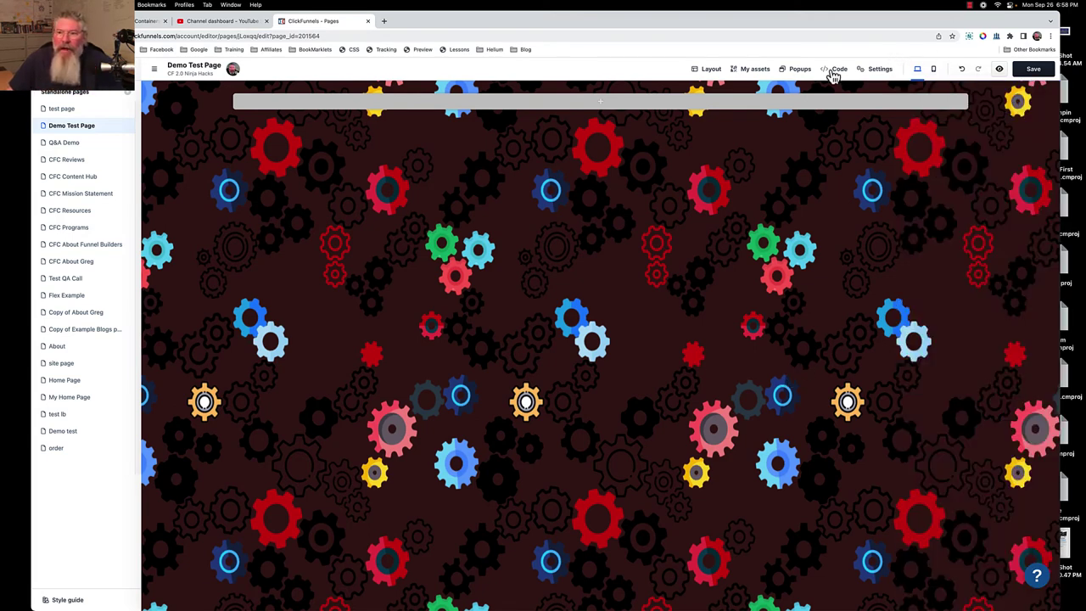
- Reopen the body settings and change the foreground color to white (ffffff), raising its alpha to 97% and settling on 57%
{"action": "left_click", "coordinate": [877, 69]}
{"action": "left_click", "coordinate": [880, 89]}
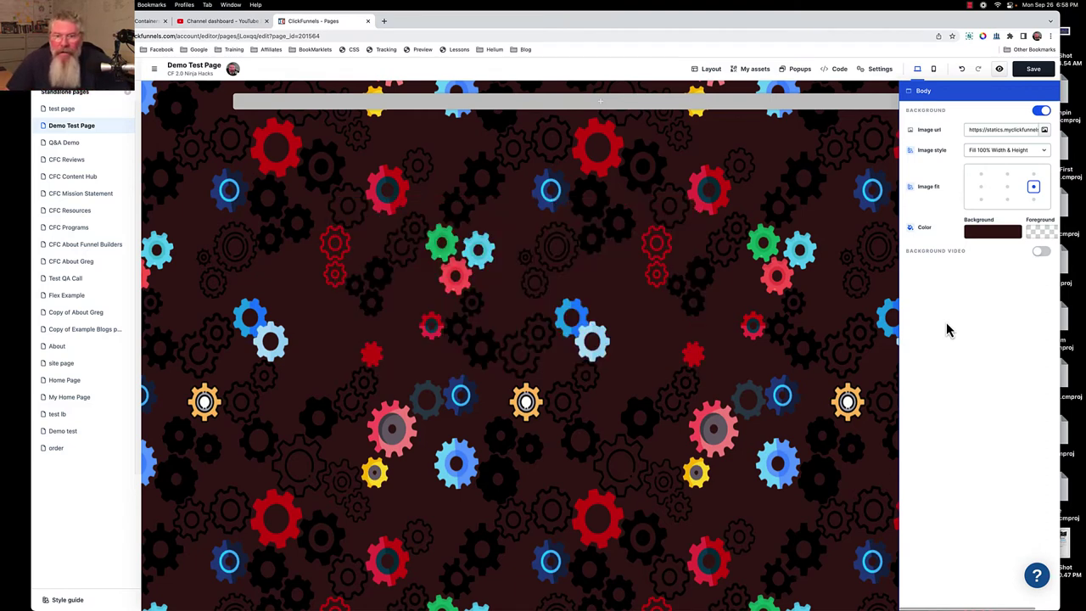
{"action": "left_click", "coordinate": [1031, 231]}
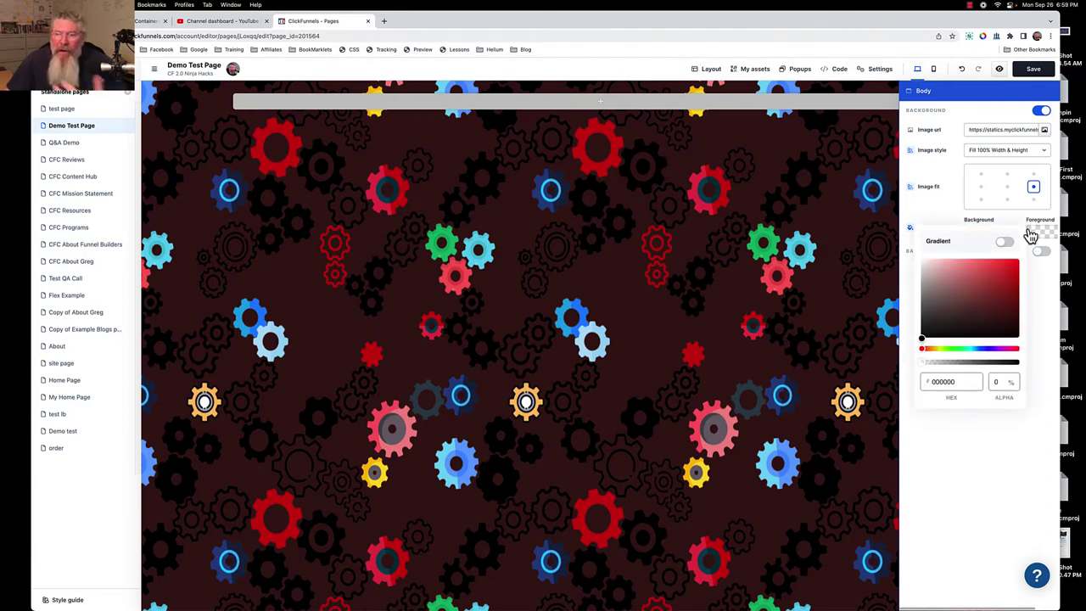
{"action": "left_click", "coordinate": [923, 265]}
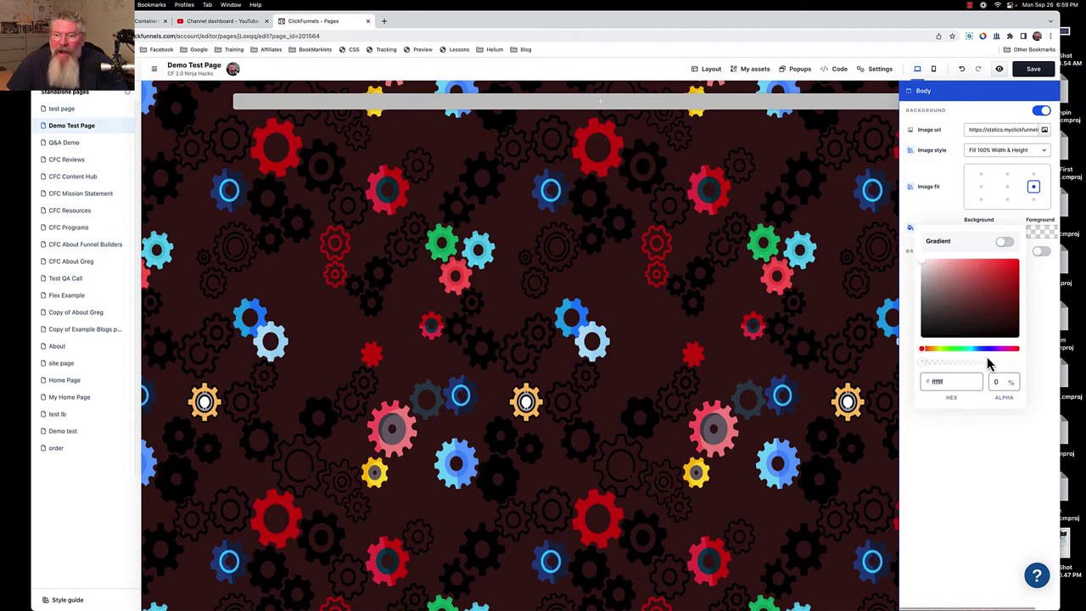
{"action": "left_click_drag", "start_coordinate": [923, 363], "coordinate": [1020, 370]}
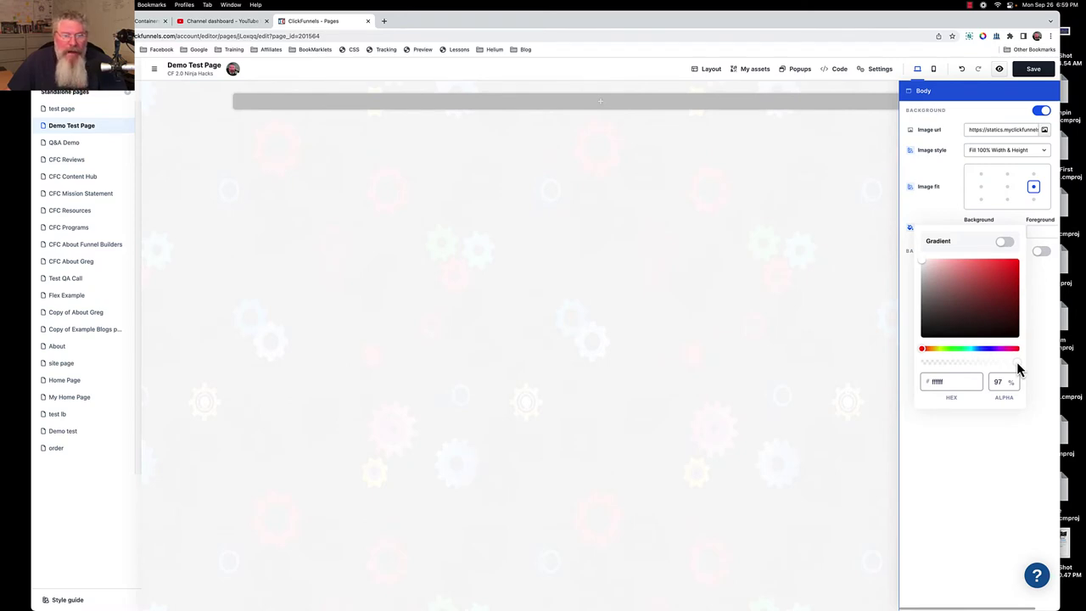
{"action": "left_click_drag", "start_coordinate": [1020, 370], "coordinate": [982, 372]}
{"action": "left_click", "coordinate": [951, 221]}
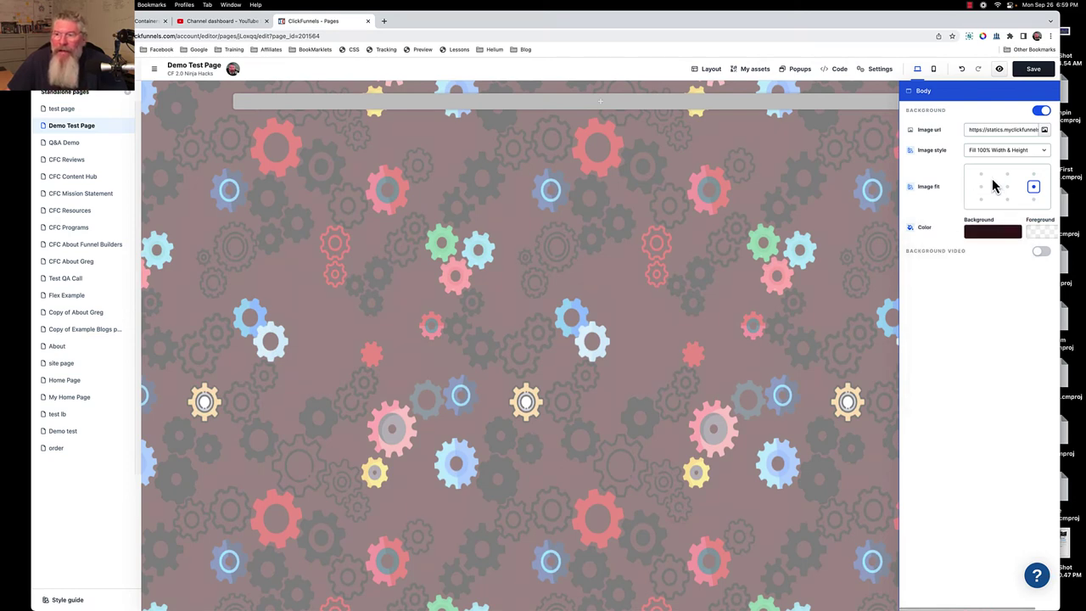
- Enable the background video and paste the YouTube video link as its URL
{"action": "left_click", "coordinate": [1040, 253]}
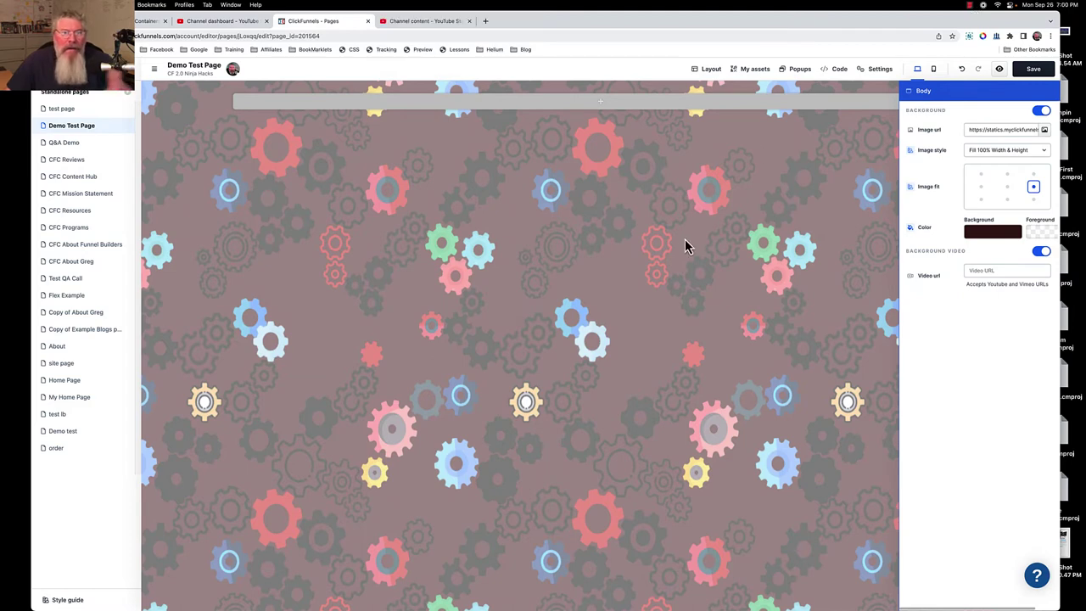
{"action": "left_click", "coordinate": [992, 269]}
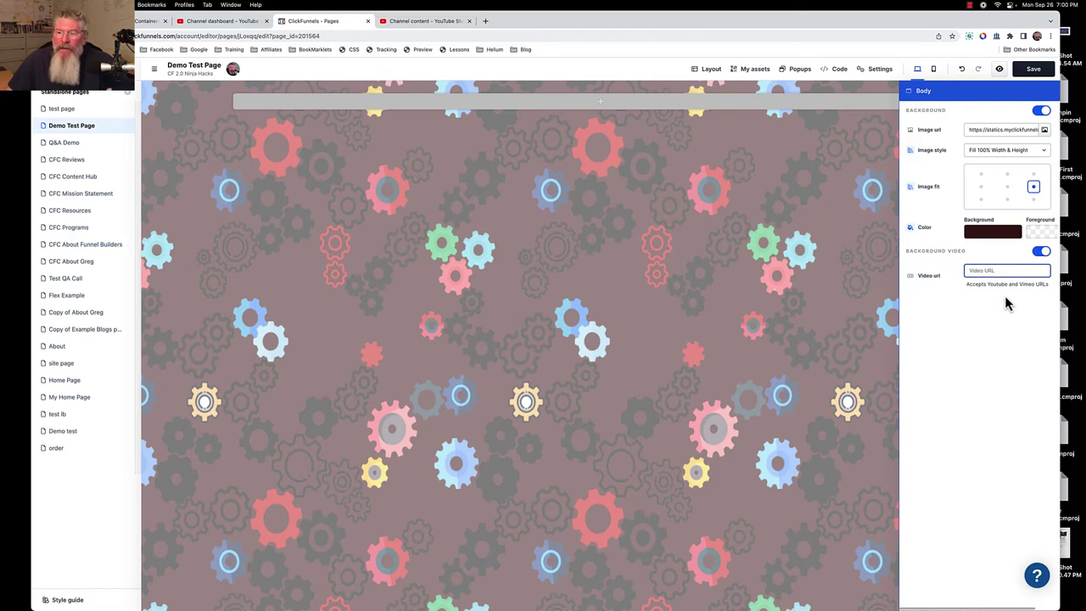
{"action": "key", "text": "super+v"}
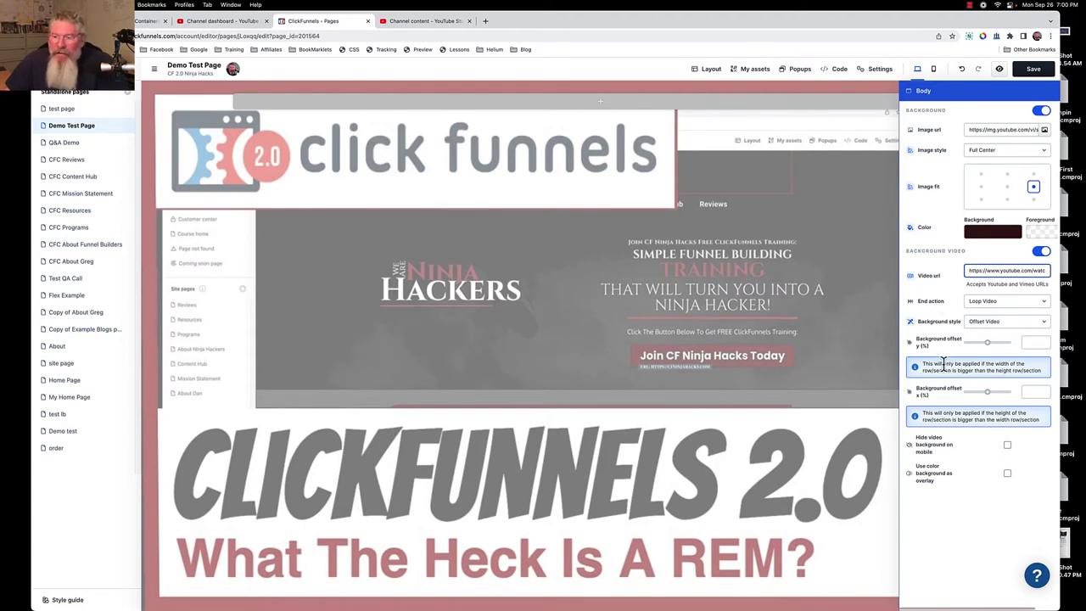
- Keep Loop Video as the end action, and try the Fill 100% background style before returning to Offset Video
{"action": "left_click", "coordinate": [999, 303]}
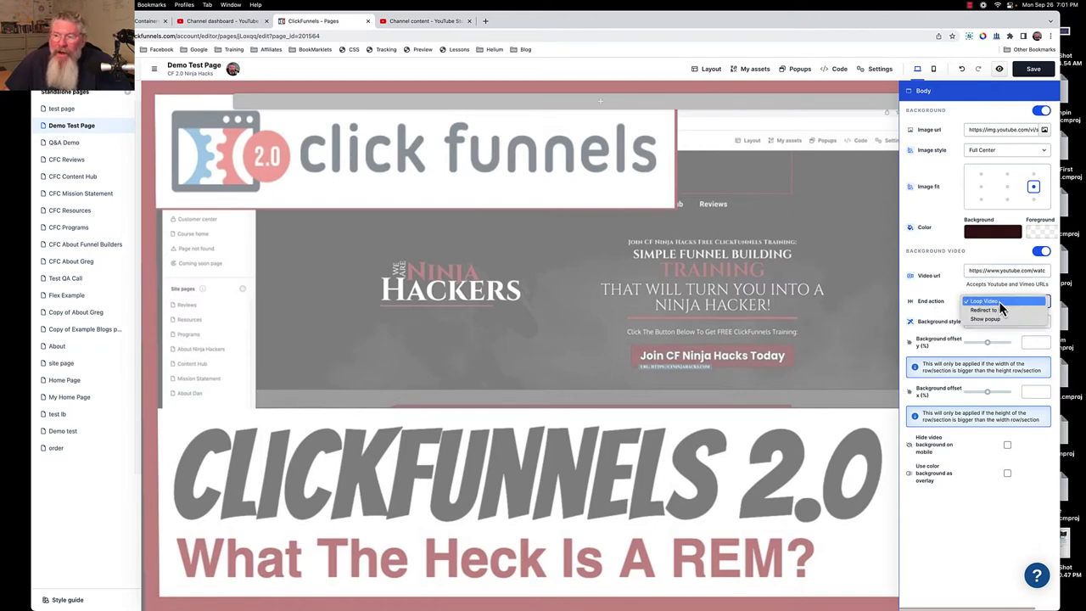
{"action": "left_click", "coordinate": [999, 302]}
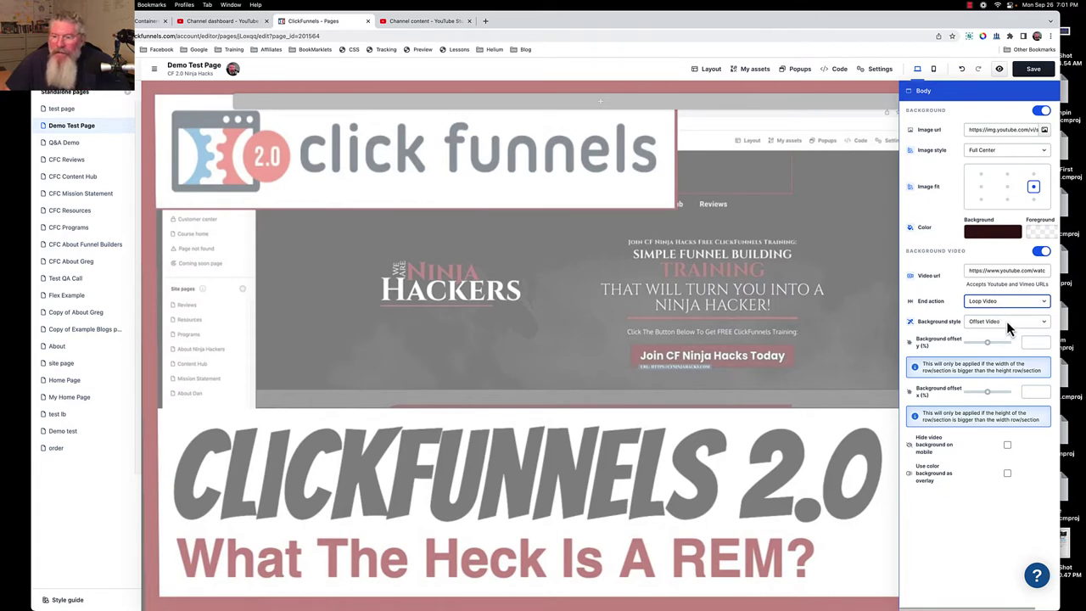
{"action": "left_click", "coordinate": [1008, 329]}
{"action": "left_click", "coordinate": [1001, 314]}
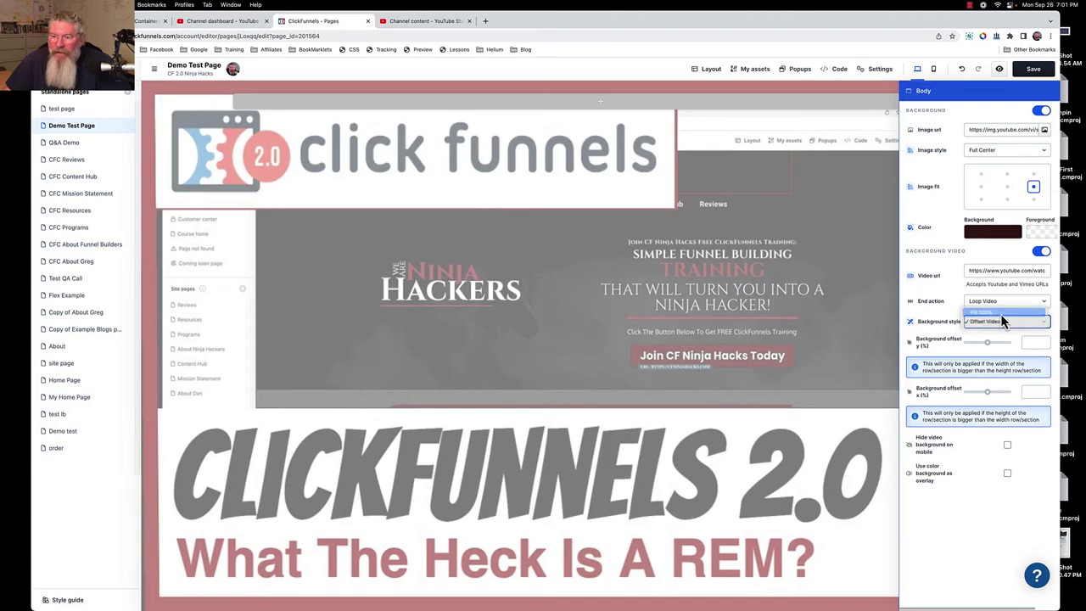
{"action": "left_click", "coordinate": [1000, 322]}
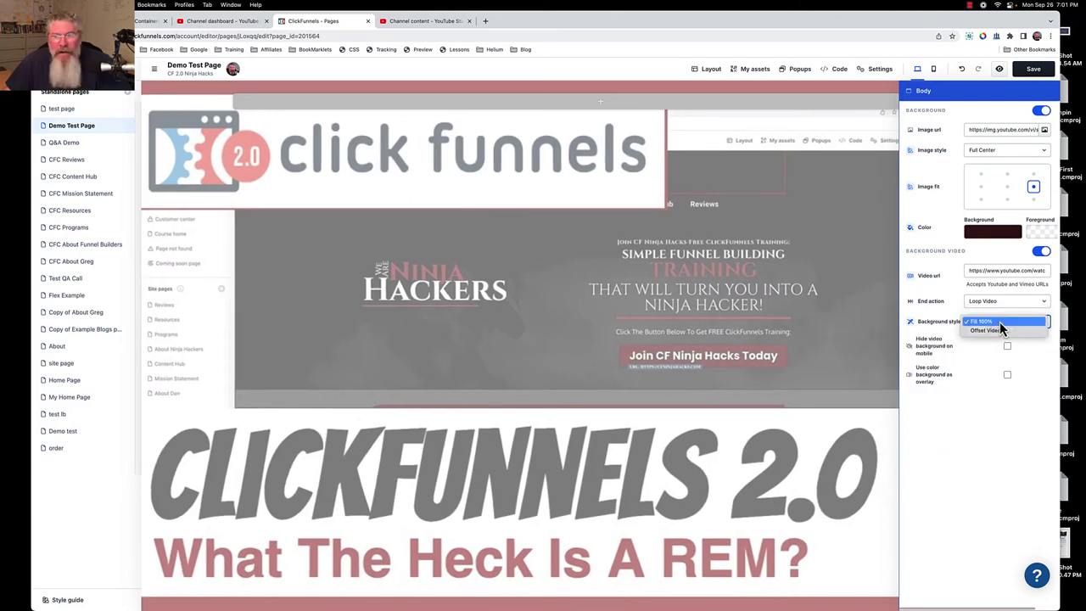
{"action": "left_click", "coordinate": [1002, 331]}
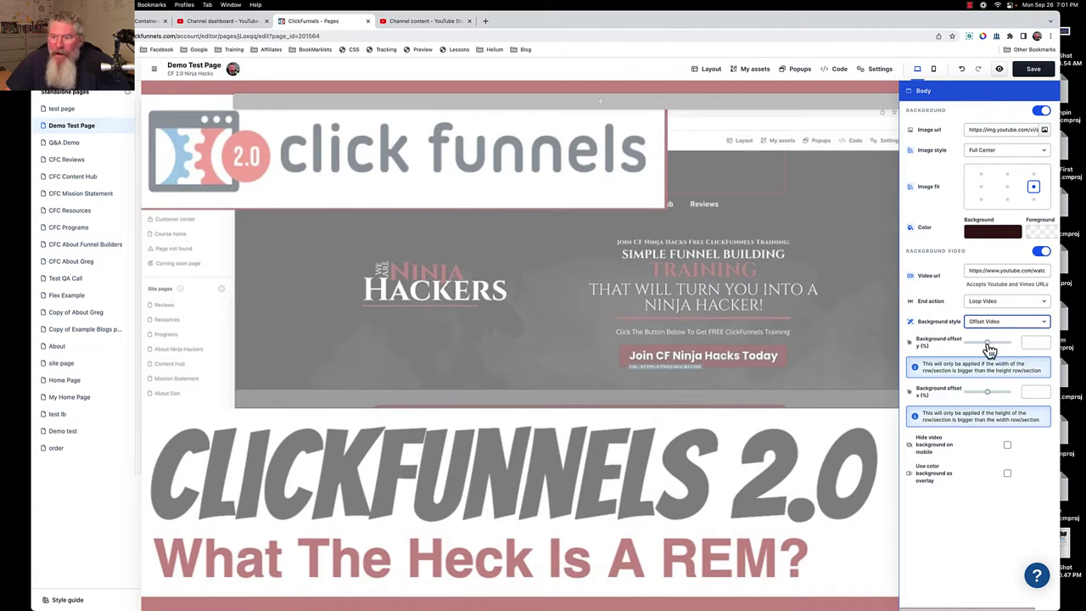
- Set the background video offsets to 51% y and 55% x, and leave the color background overlay option off
{"action": "mouse_move", "coordinate": [990, 349]}
{"action": "left_mouse_down"}
{"action": "mouse_move", "coordinate": [1004, 351]}
{"action": "mouse_move", "coordinate": [965, 350]}
{"action": "mouse_move", "coordinate": [990, 349]}
{"action": "left_mouse_up"}
{"action": "mouse_move", "coordinate": [995, 399]}
{"action": "left_mouse_down"}
{"action": "mouse_move", "coordinate": [1004, 399]}
{"action": "mouse_move", "coordinate": [992, 399]}
{"action": "left_mouse_up"}
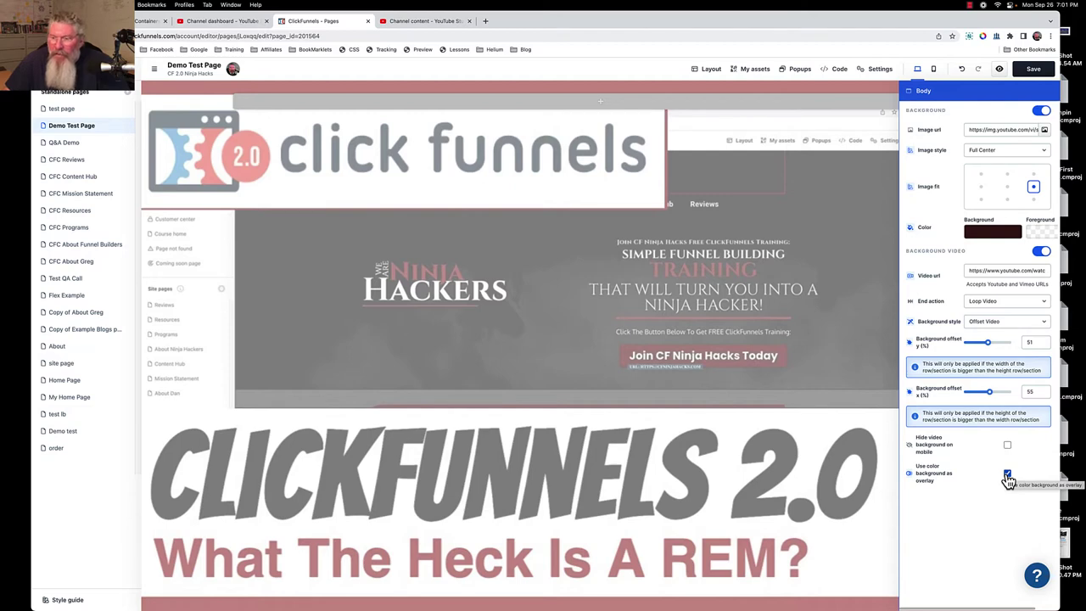
{"action": "left_click", "coordinate": [1009, 475]}
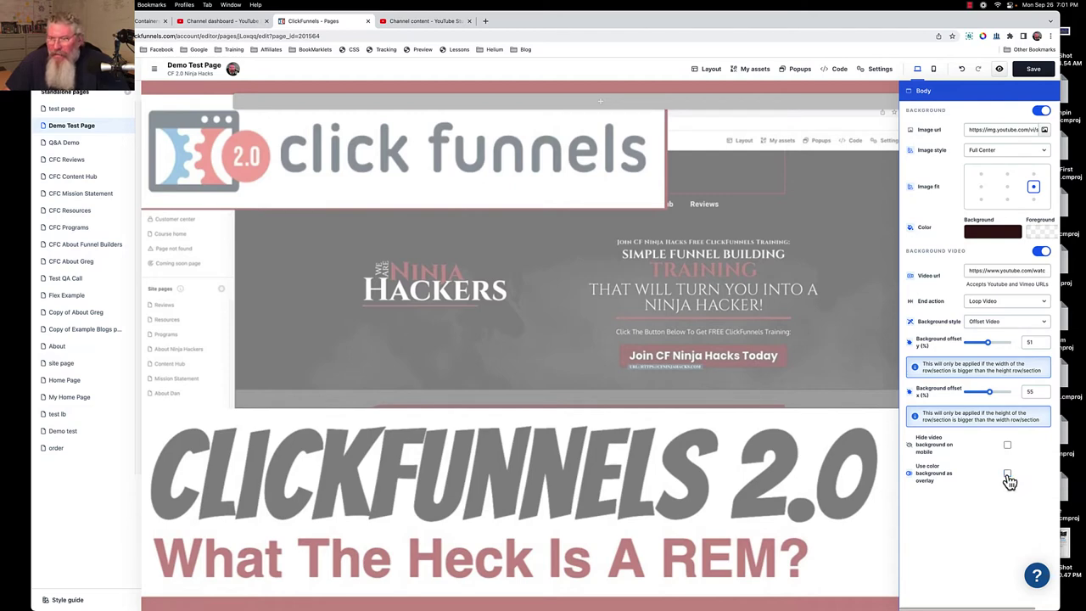
- Lower the alpha of the white foreground color over the video background to 0%
{"action": "left_click", "coordinate": [1042, 240]}
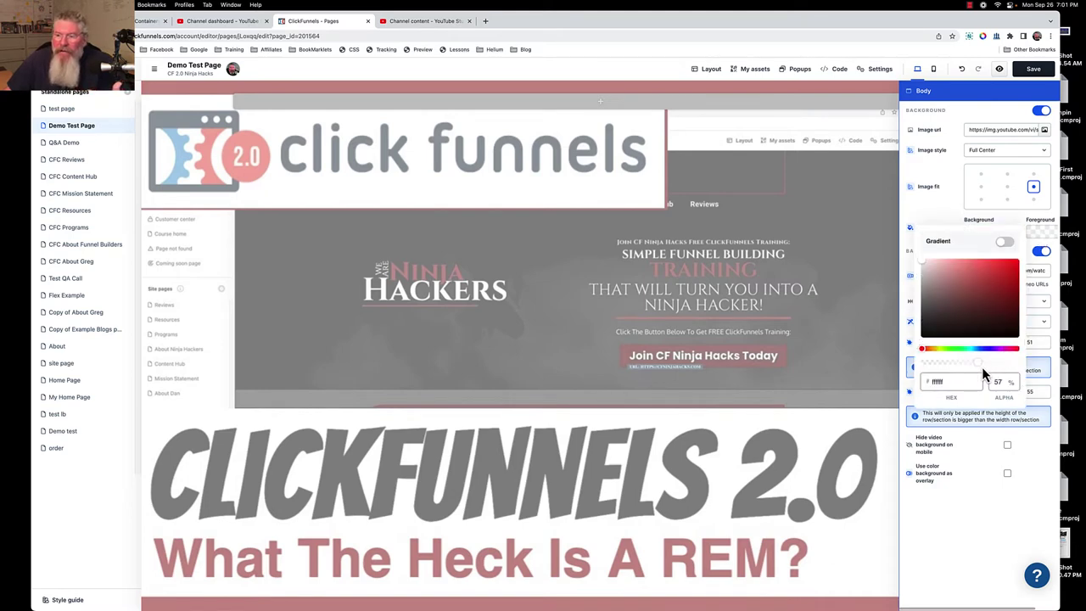
{"action": "left_click_drag", "start_coordinate": [981, 365], "coordinate": [918, 373]}
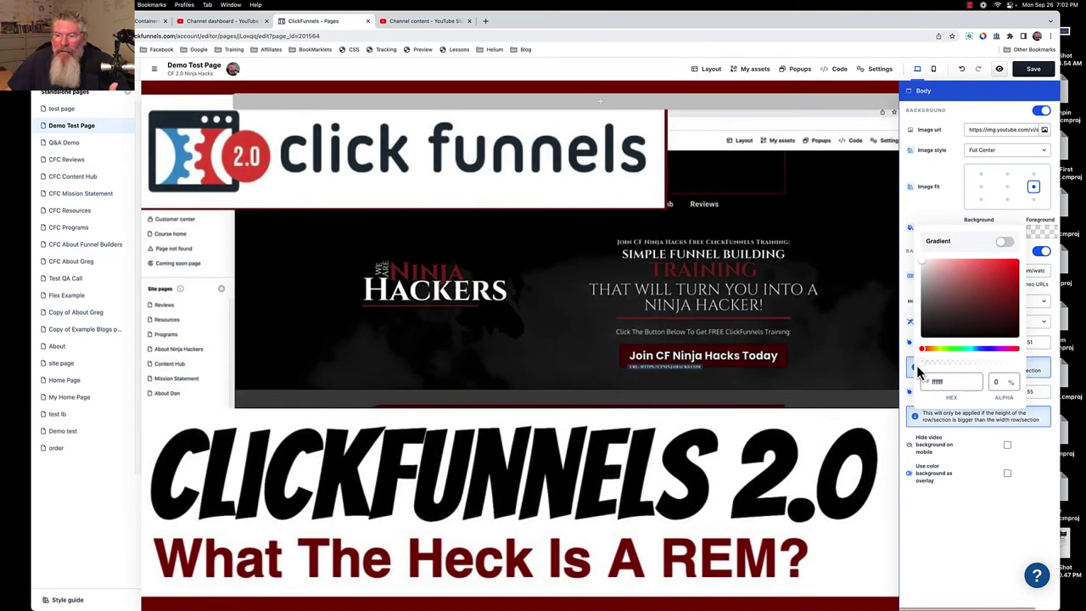
{"action": "left_click", "coordinate": [982, 466]}
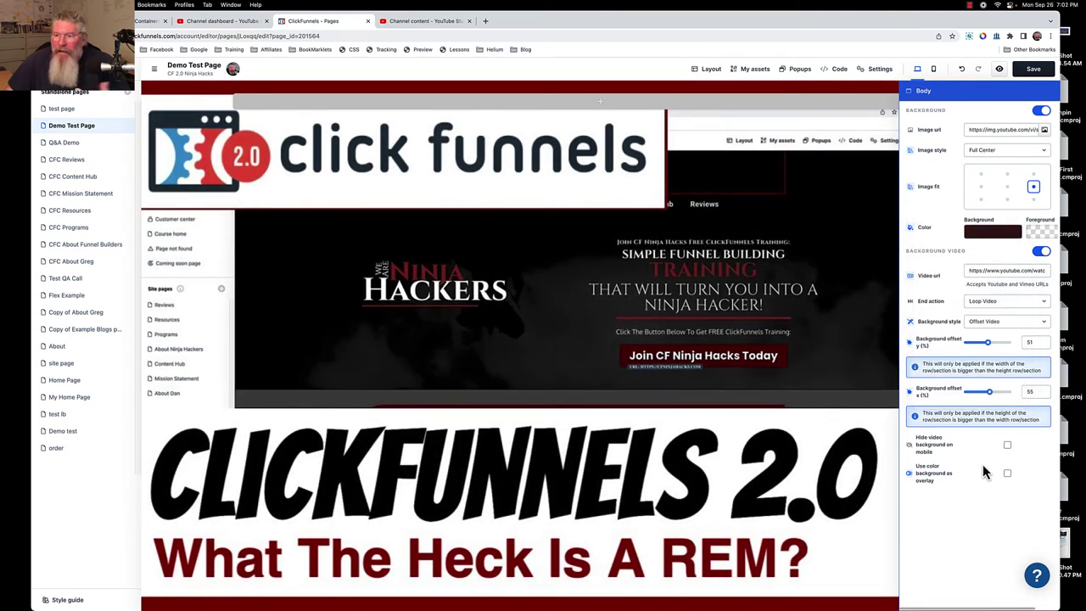
- Turn off the background video and reload the page editor, discarding the unsaved background changes
{"action": "left_click", "coordinate": [1040, 258]}
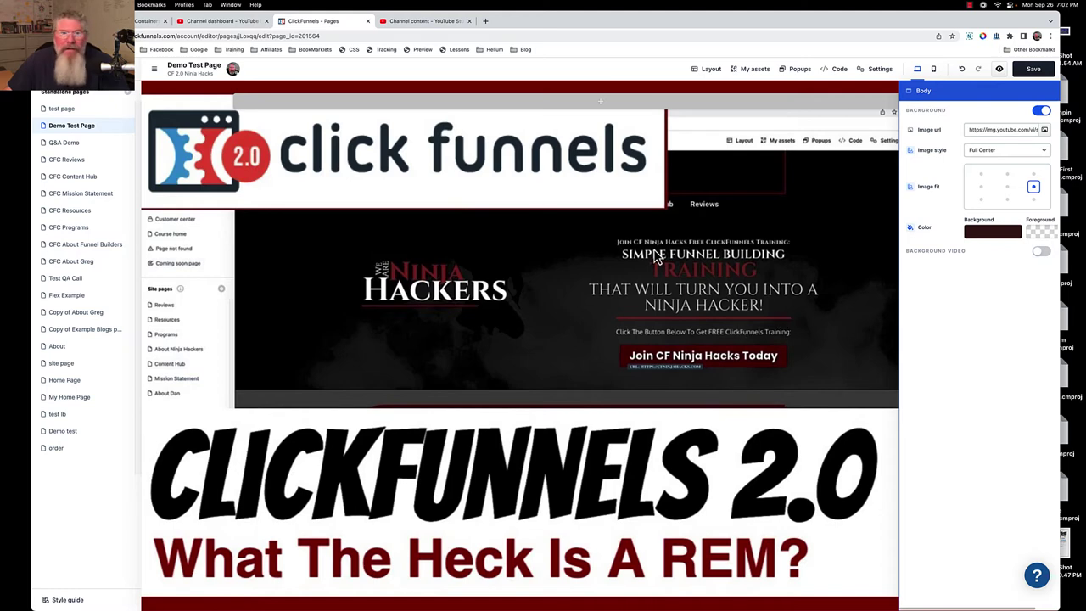
{"action": "key", "text": "super+r"}
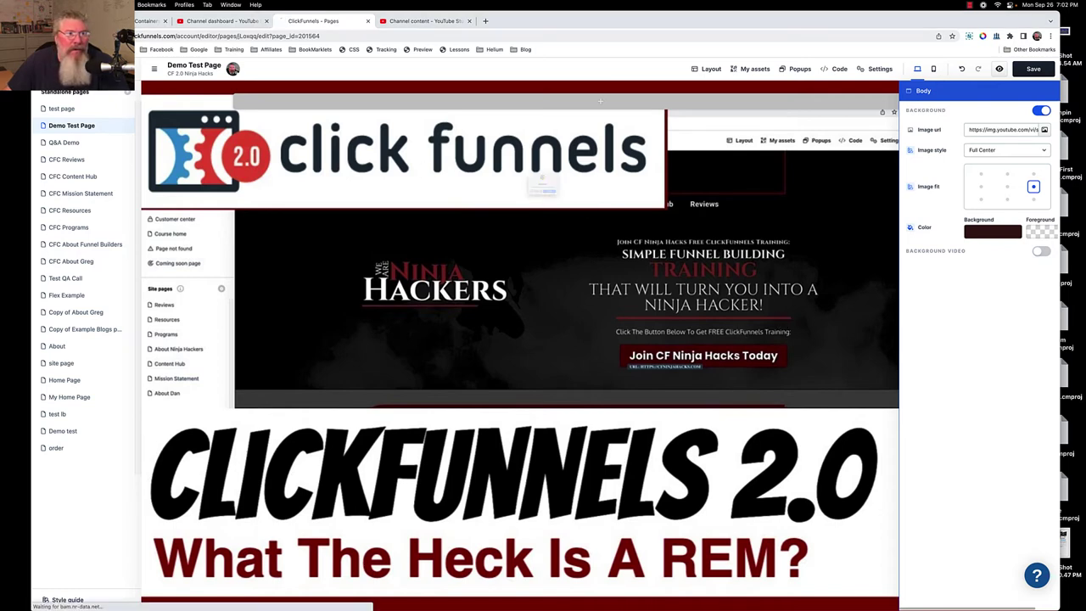
{"action": "left_click", "coordinate": [570, 216]}
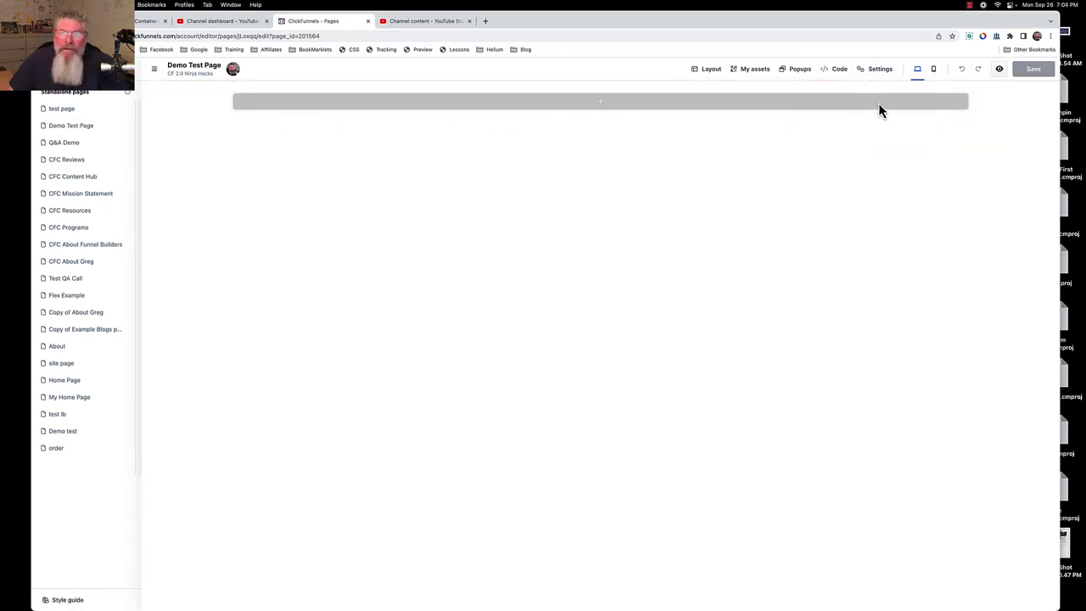
- Enable the page body background and turn on the gradient option for its background color
{"action": "left_click", "coordinate": [880, 71]}
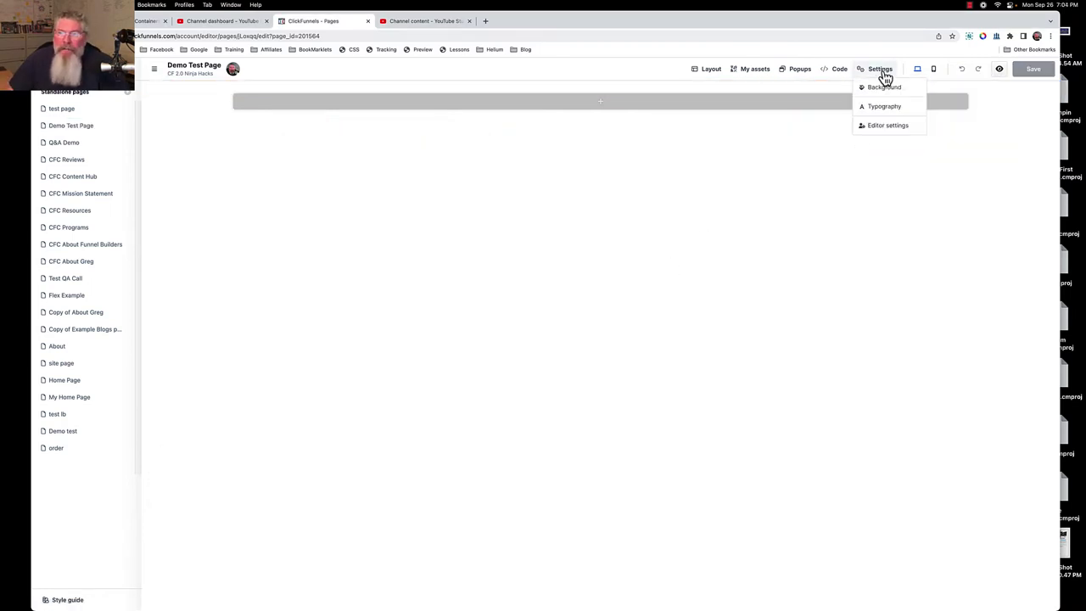
{"action": "left_click", "coordinate": [883, 90]}
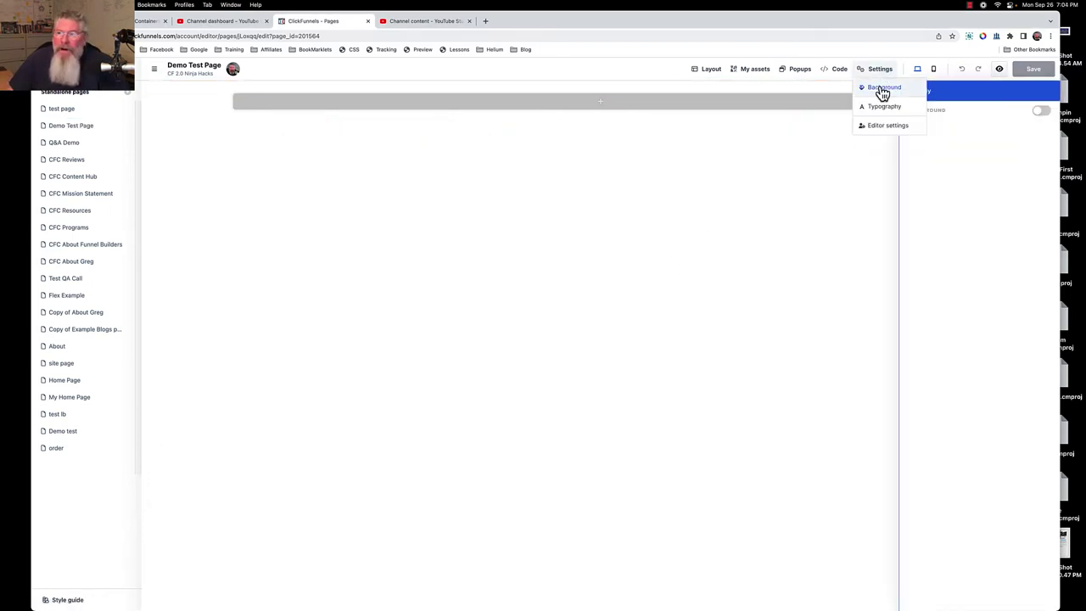
{"action": "left_click", "coordinate": [1047, 114]}
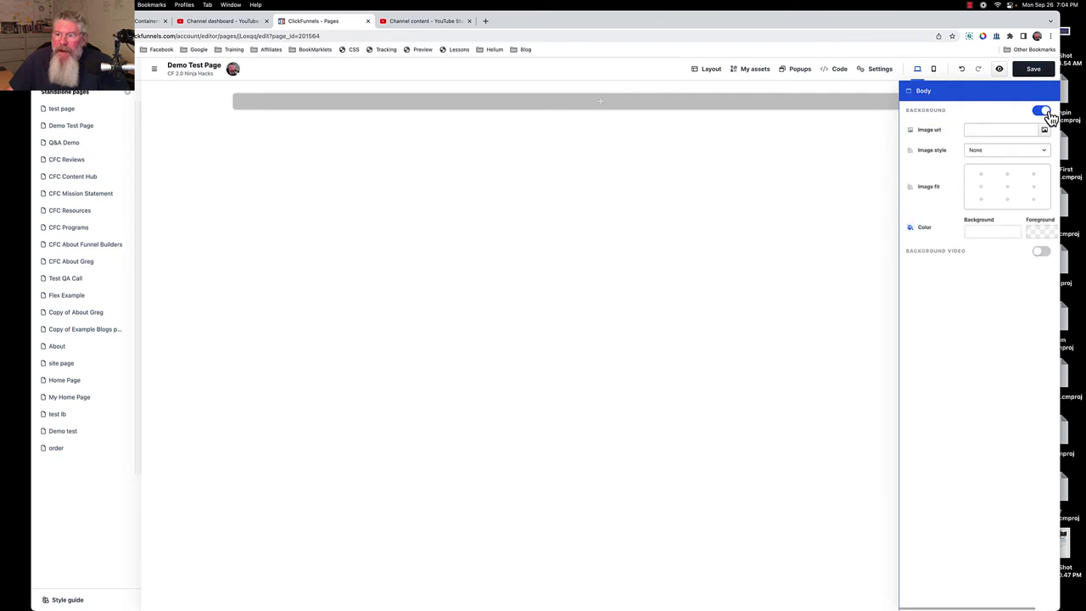
{"action": "left_click", "coordinate": [983, 239]}
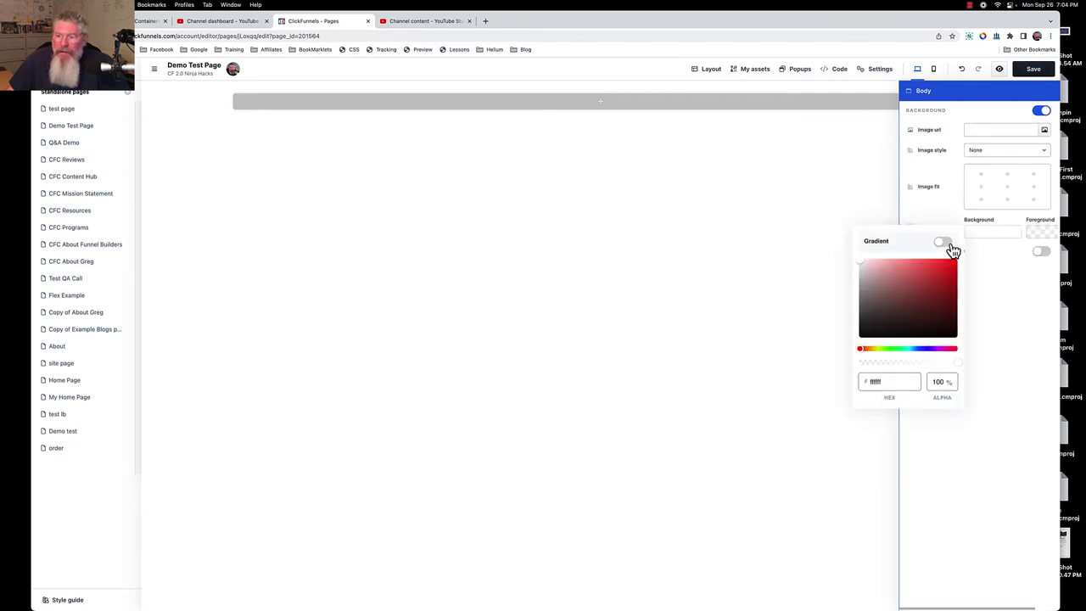
{"action": "left_click", "coordinate": [947, 244]}
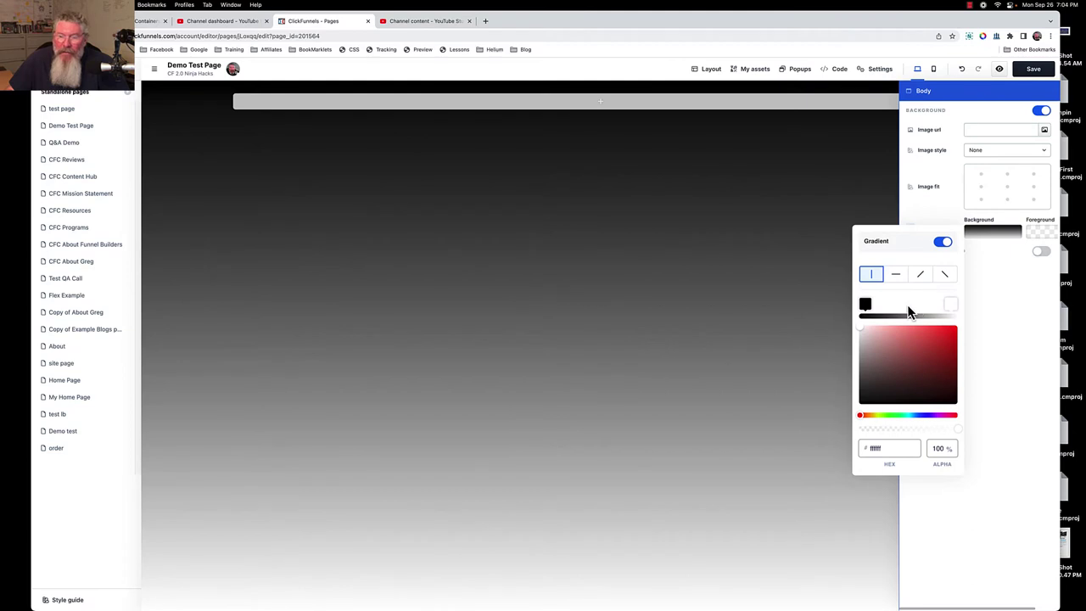
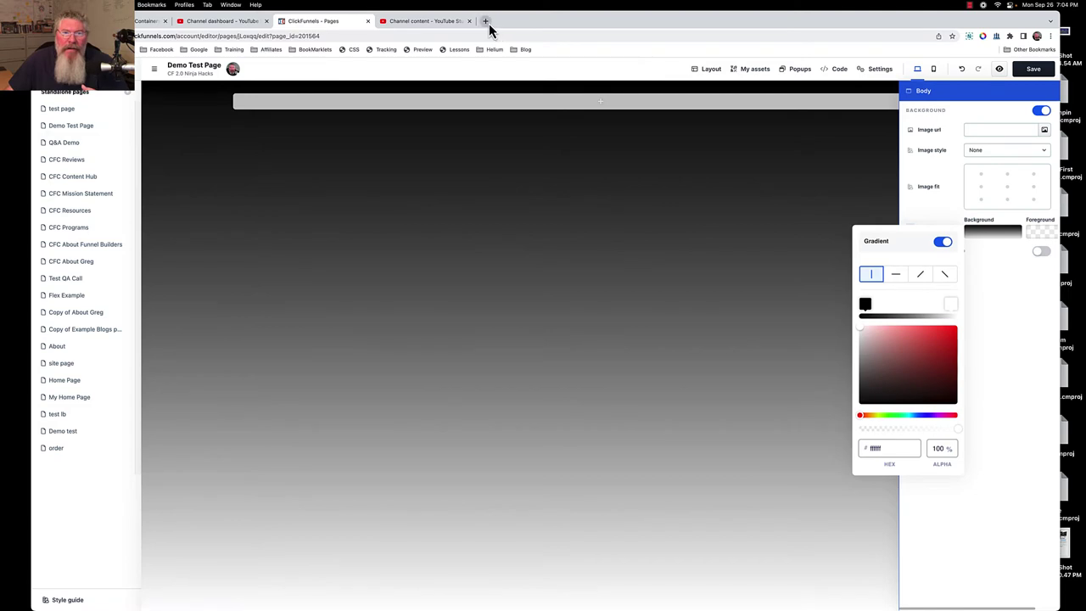
- Open the CSS Gradient generator site in a new browser tab and compare its radial gradient with the linear one
{"action": "left_click", "coordinate": [489, 22]}
{"action": "type", "text": "cs"}
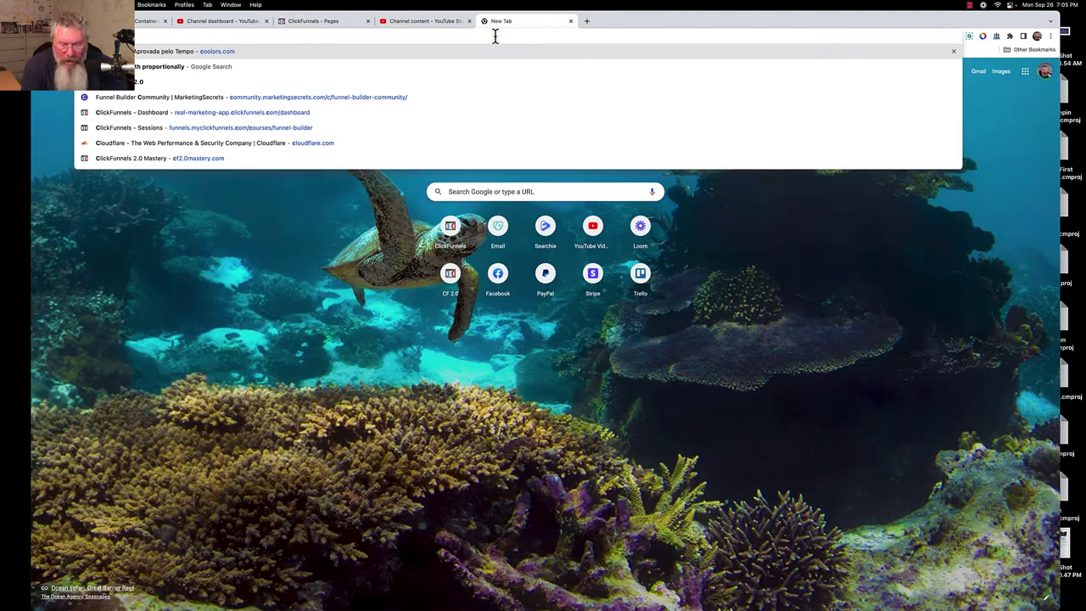
{"action": "type", "text": "s gradient"}
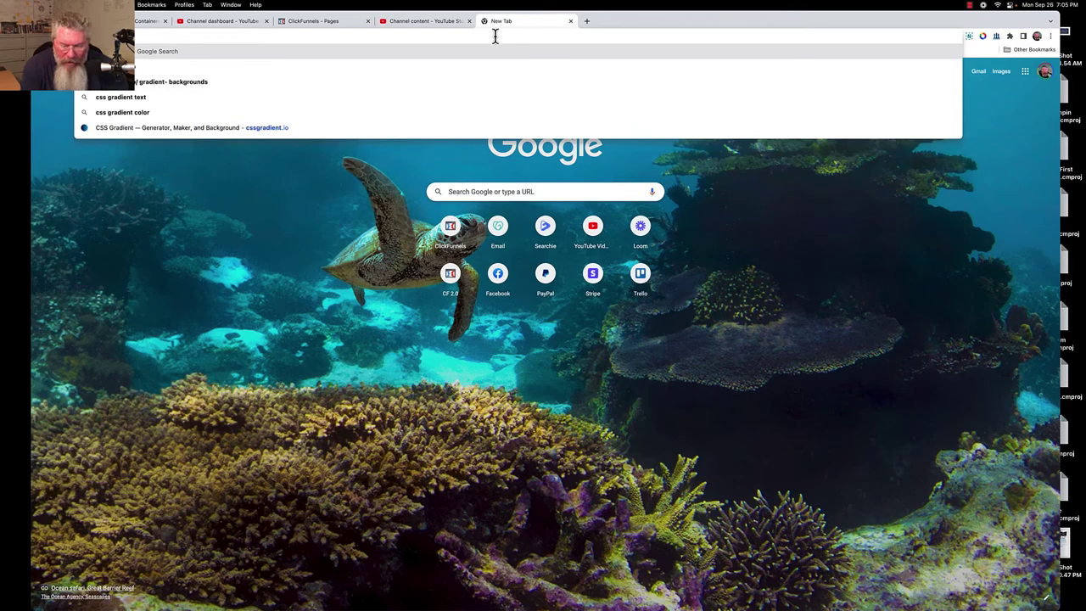
{"action": "key", "text": "Return"}
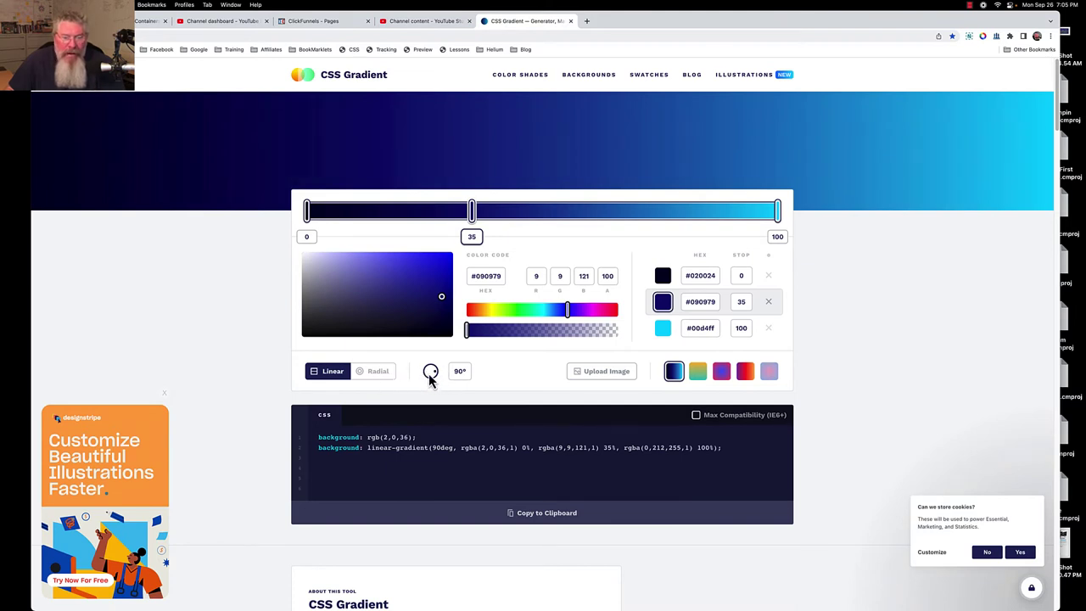
{"action": "left_click", "coordinate": [379, 373]}
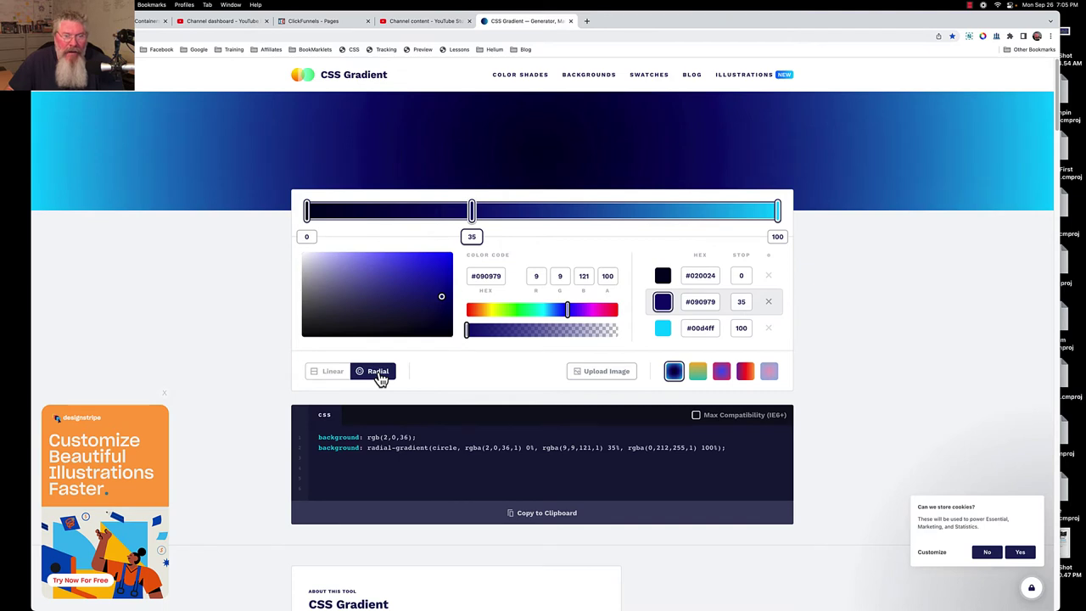
{"action": "left_click", "coordinate": [331, 374]}
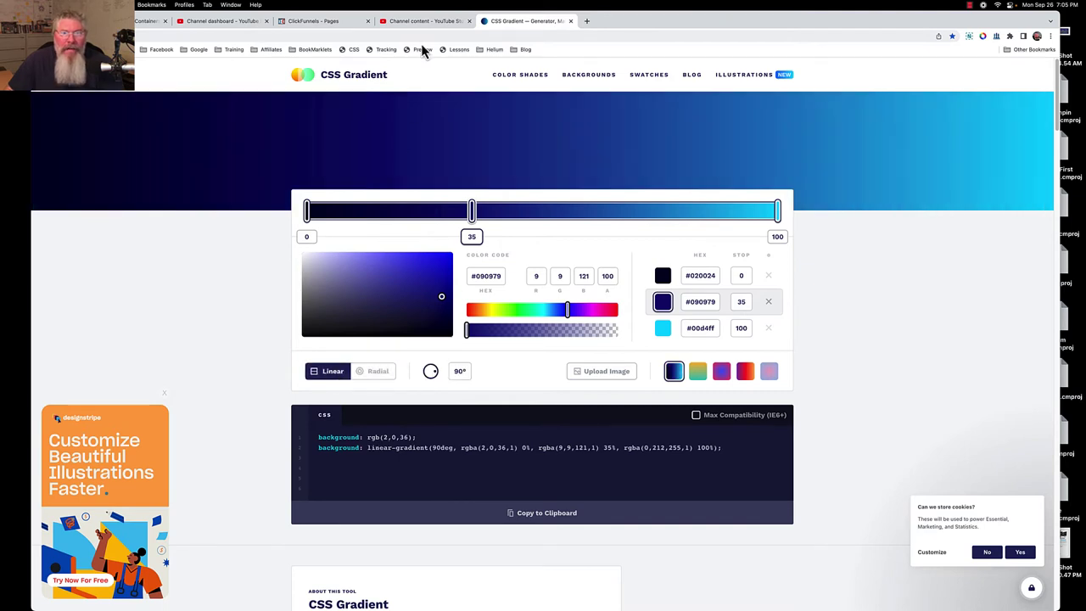
- Switch back to the ClickFunnels page editor and try the horizontal and both diagonal gradient directions before returning to vertical
{"action": "left_click", "coordinate": [319, 22]}
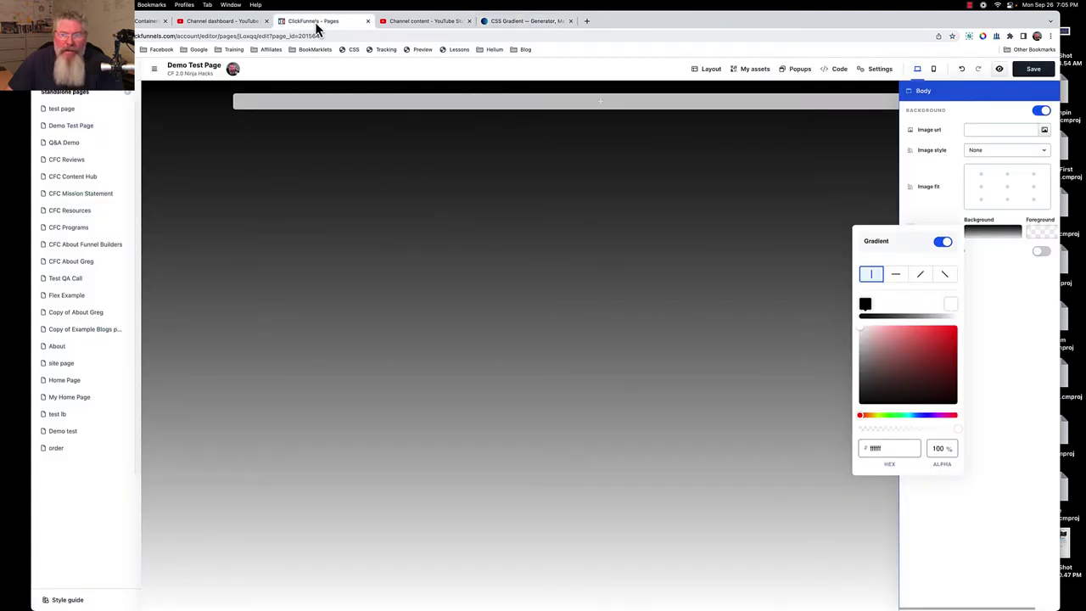
{"action": "left_click", "coordinate": [897, 277]}
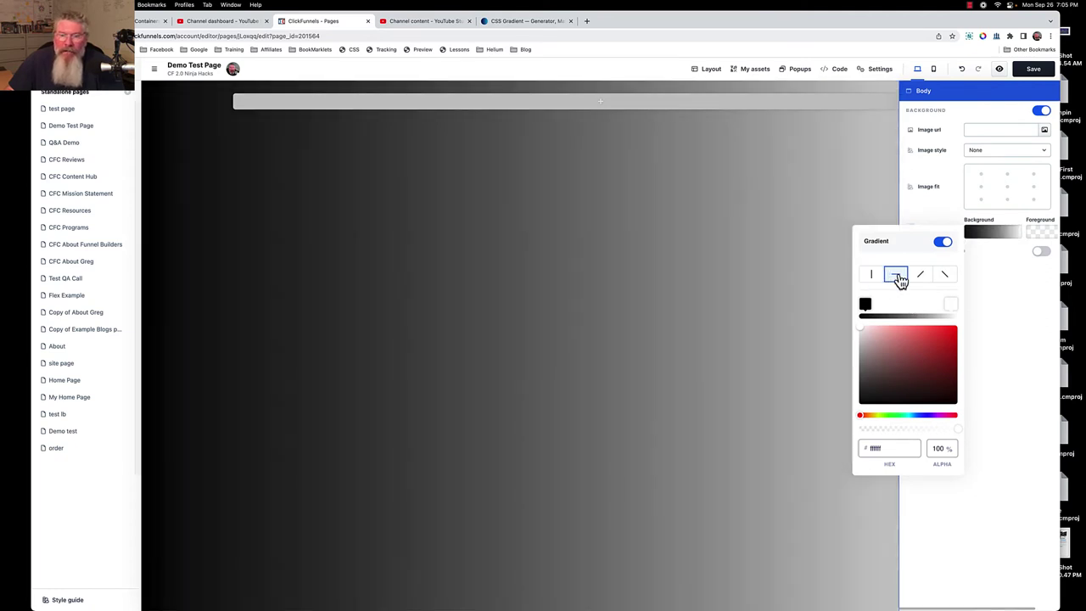
{"action": "left_click", "coordinate": [920, 276]}
{"action": "left_click", "coordinate": [946, 277]}
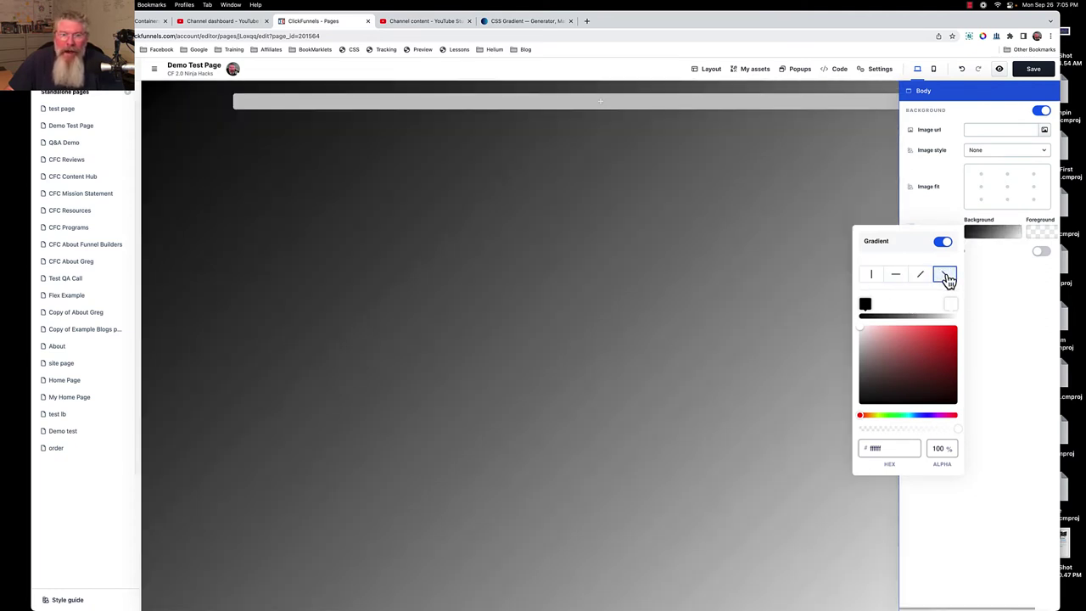
{"action": "left_click", "coordinate": [872, 277]}
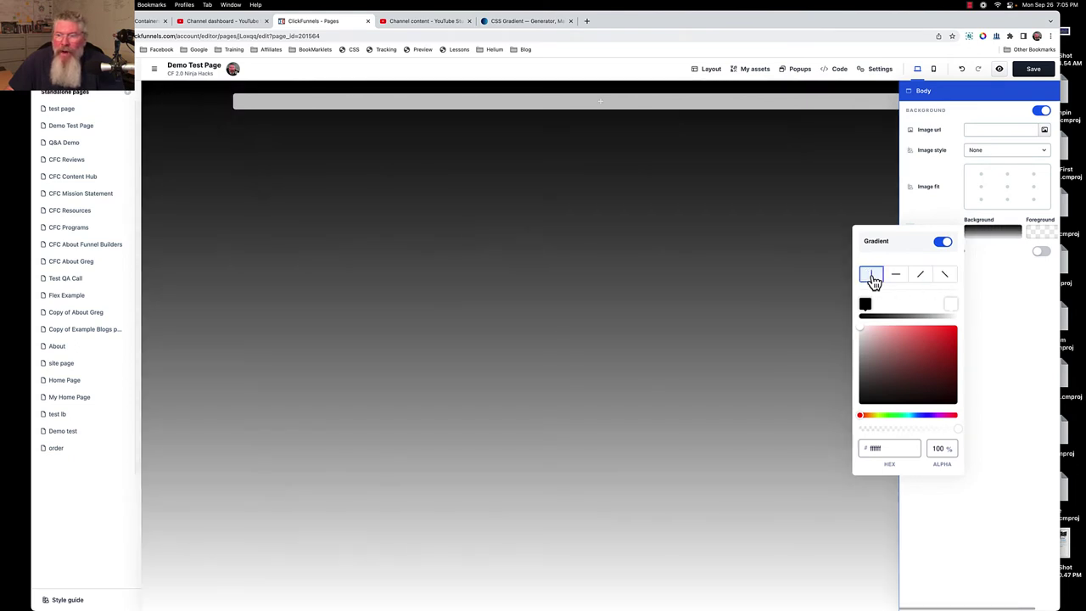
- Add a middle gradient stop in red f80000, and try shifting the white end stop inward and back
{"action": "left_click", "coordinate": [907, 317]}
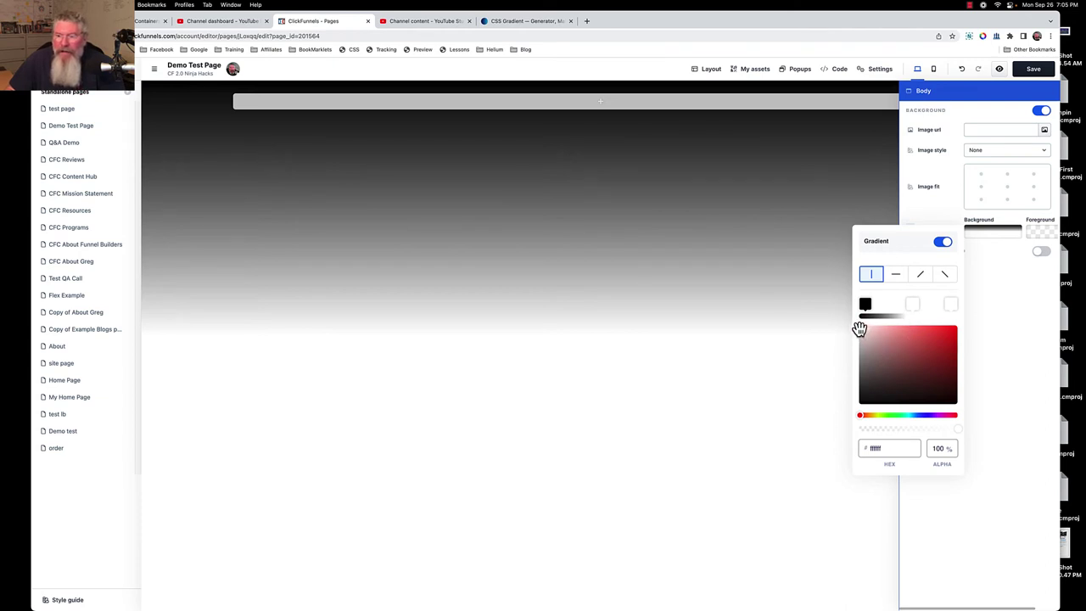
{"action": "left_click_drag", "start_coordinate": [860, 329], "coordinate": [959, 328]}
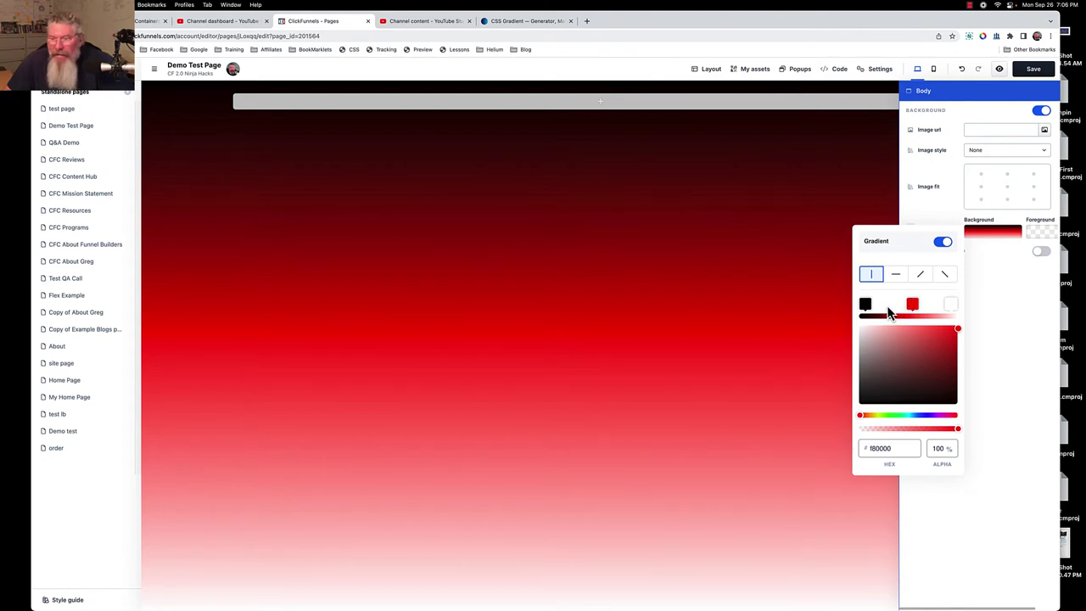
{"action": "left_click", "coordinate": [950, 303]}
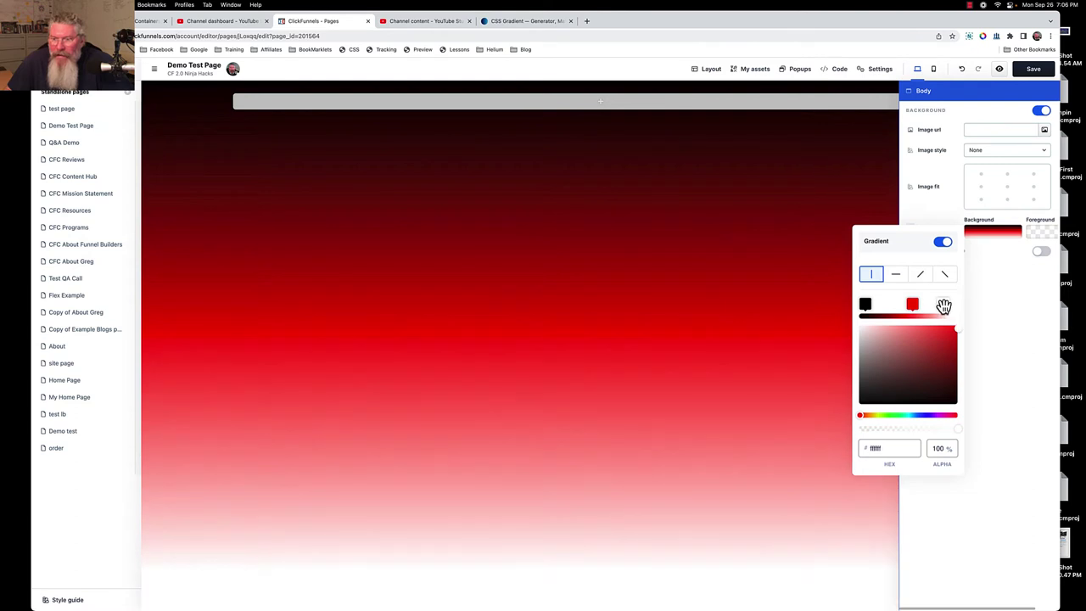
{"action": "left_click_drag", "start_coordinate": [943, 305], "coordinate": [960, 311]}
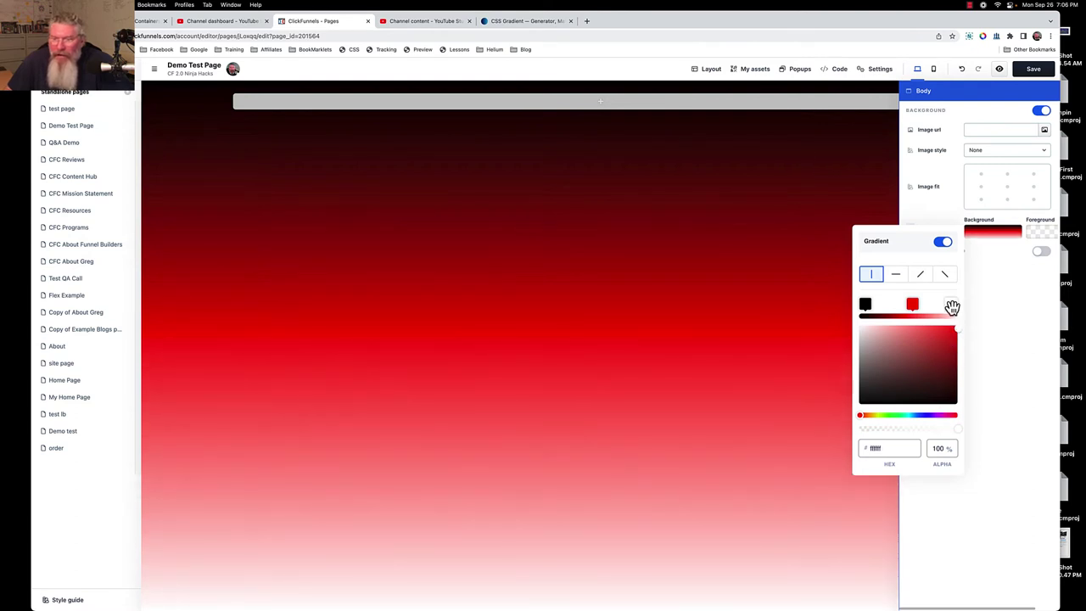
{"action": "mouse_move", "coordinate": [952, 307]}
{"action": "left_mouse_down"}
{"action": "mouse_move", "coordinate": [943, 302]}
{"action": "mouse_move", "coordinate": [964, 316]}
{"action": "left_mouse_up"}
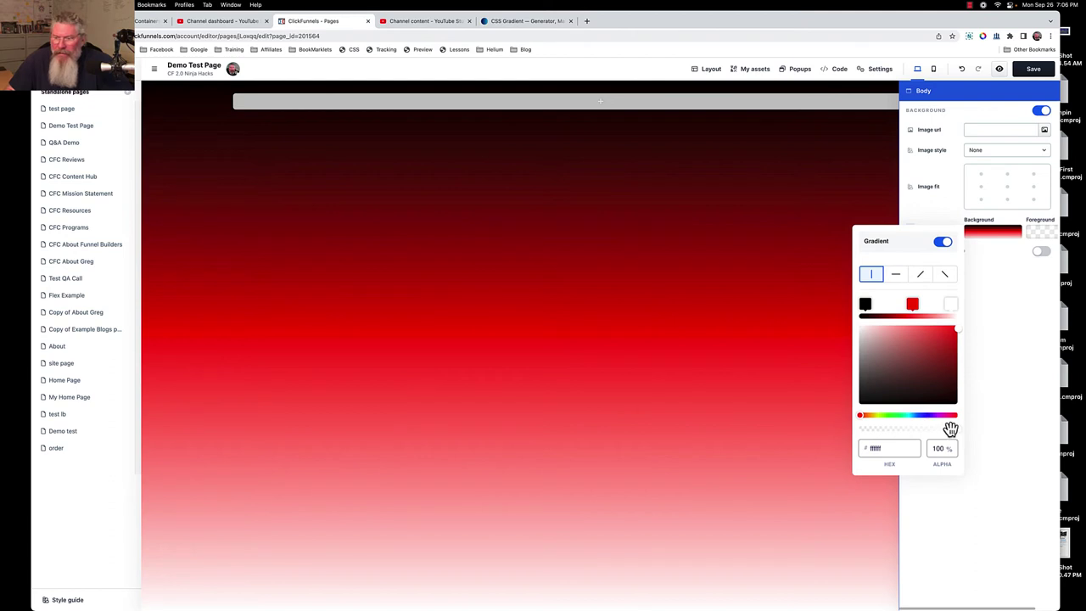
- Try red ff0606, light grey eeeeee and white on the gradient's end stop, settling on black 000000
{"action": "left_click_drag", "start_coordinate": [957, 430], "coordinate": [917, 435]}
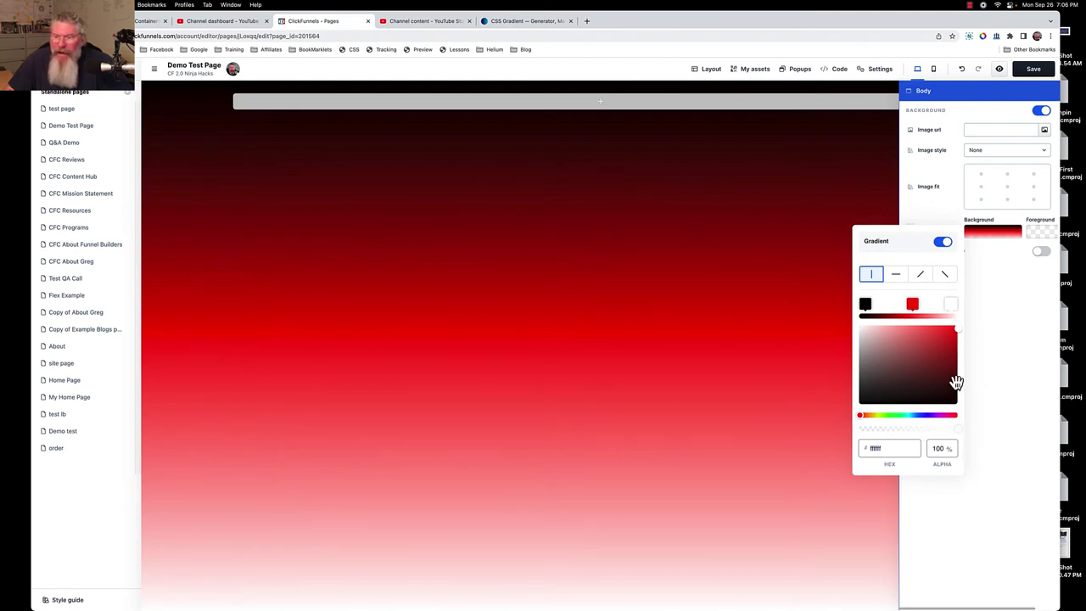
{"action": "left_click_drag", "start_coordinate": [957, 331], "coordinate": [955, 323]}
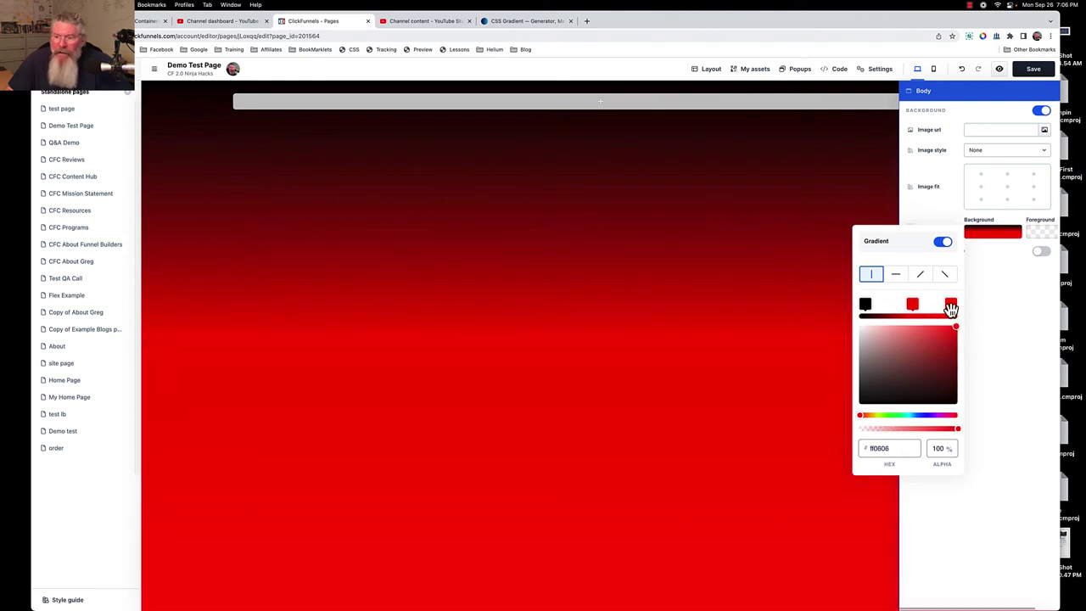
{"action": "left_click_drag", "start_coordinate": [953, 323], "coordinate": [837, 331]}
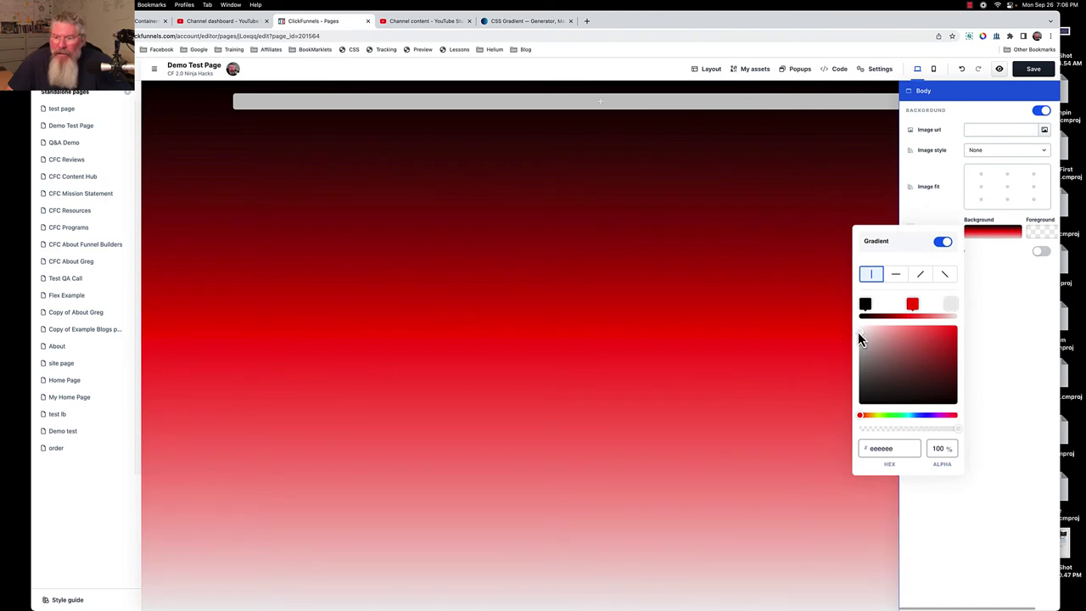
{"action": "left_click_drag", "start_coordinate": [859, 334], "coordinate": [847, 318]}
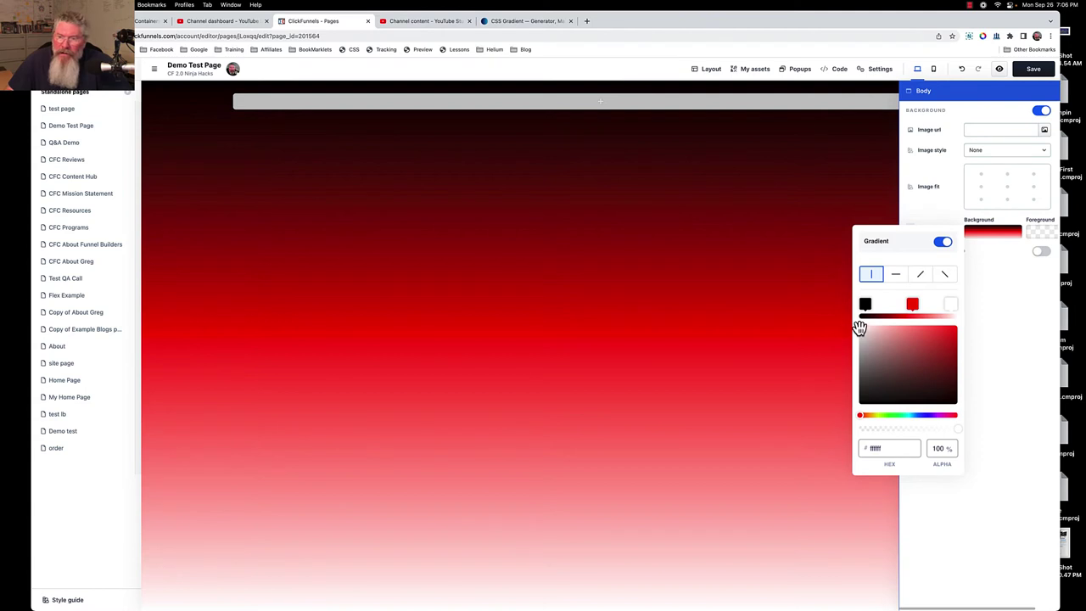
{"action": "left_click_drag", "start_coordinate": [854, 342], "coordinate": [848, 413]}
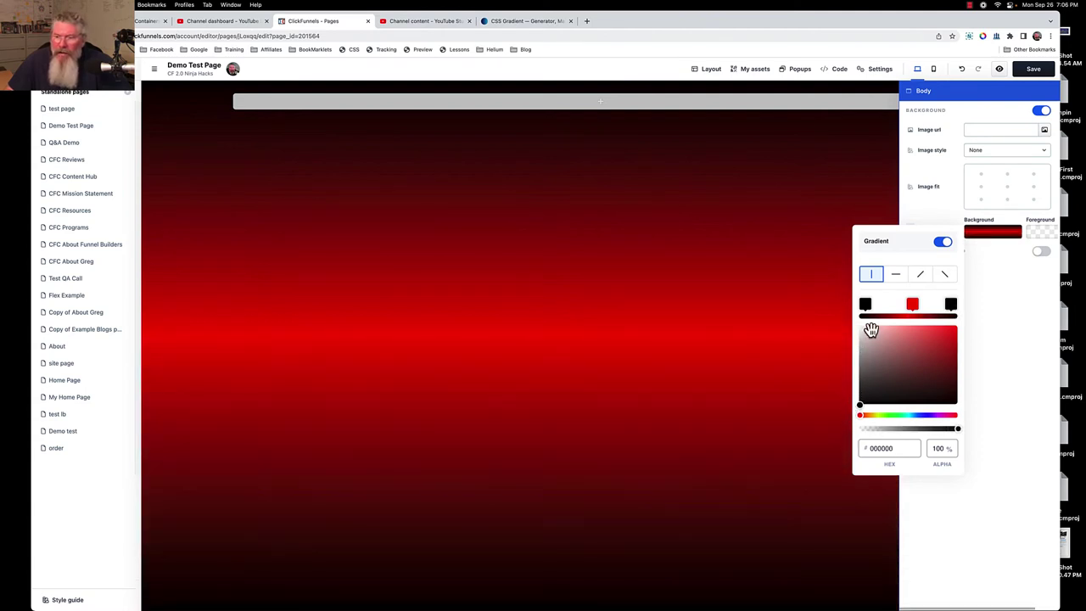
- Make the first gradient stop white, and shift the middle stop slightly toward the black end, recoloring it c5c5ef
{"action": "left_click_drag", "start_coordinate": [866, 303], "coordinate": [853, 323]}
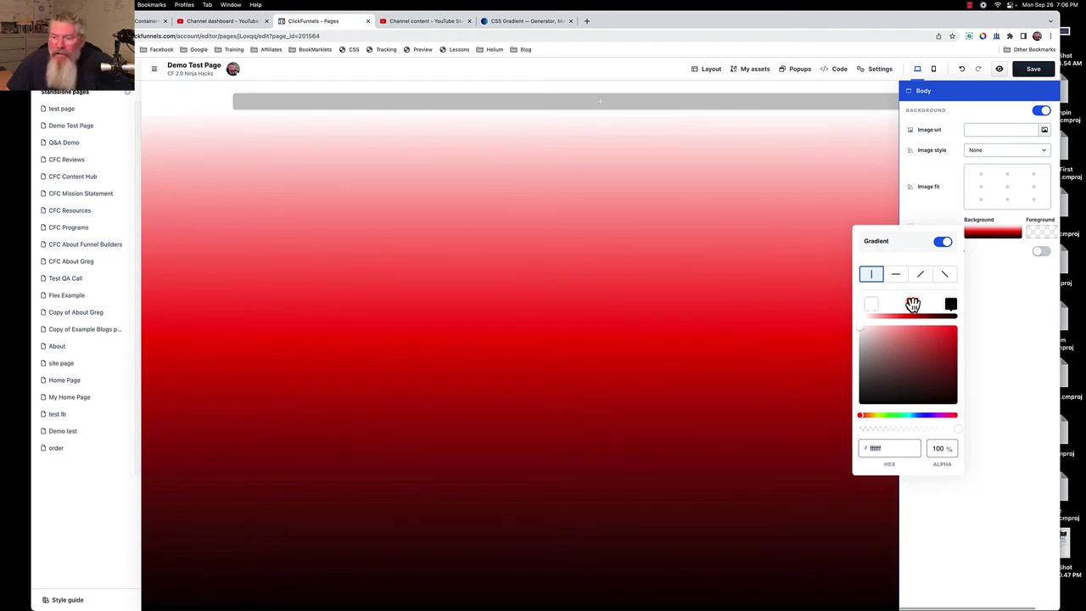
{"action": "left_click_drag", "start_coordinate": [913, 304], "coordinate": [919, 304]}
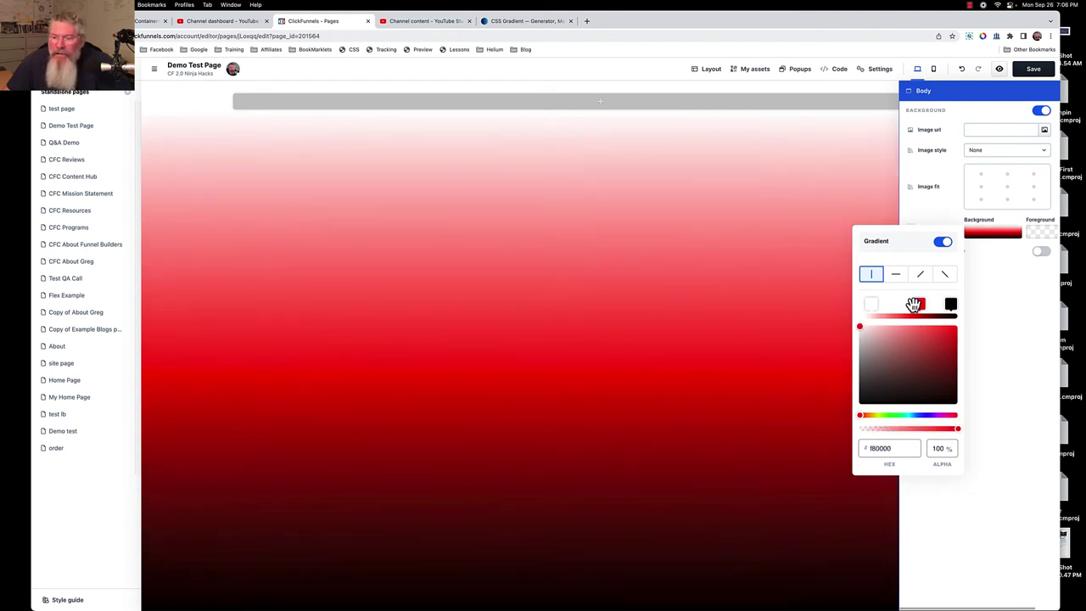
{"action": "left_click", "coordinate": [926, 416]}
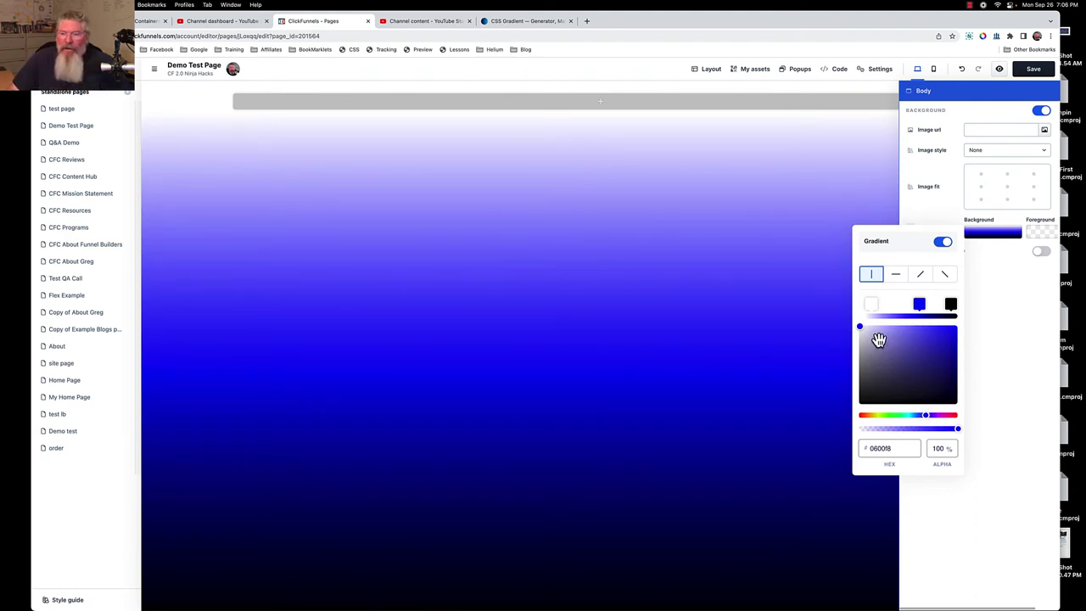
{"action": "mouse_move", "coordinate": [859, 328]}
{"action": "left_mouse_down"}
{"action": "mouse_move", "coordinate": [924, 322]}
{"action": "mouse_move", "coordinate": [889, 343]}
{"action": "mouse_move", "coordinate": [880, 332]}
{"action": "mouse_move", "coordinate": [879, 349]}
{"action": "mouse_move", "coordinate": [876, 331]}
{"action": "left_mouse_up"}
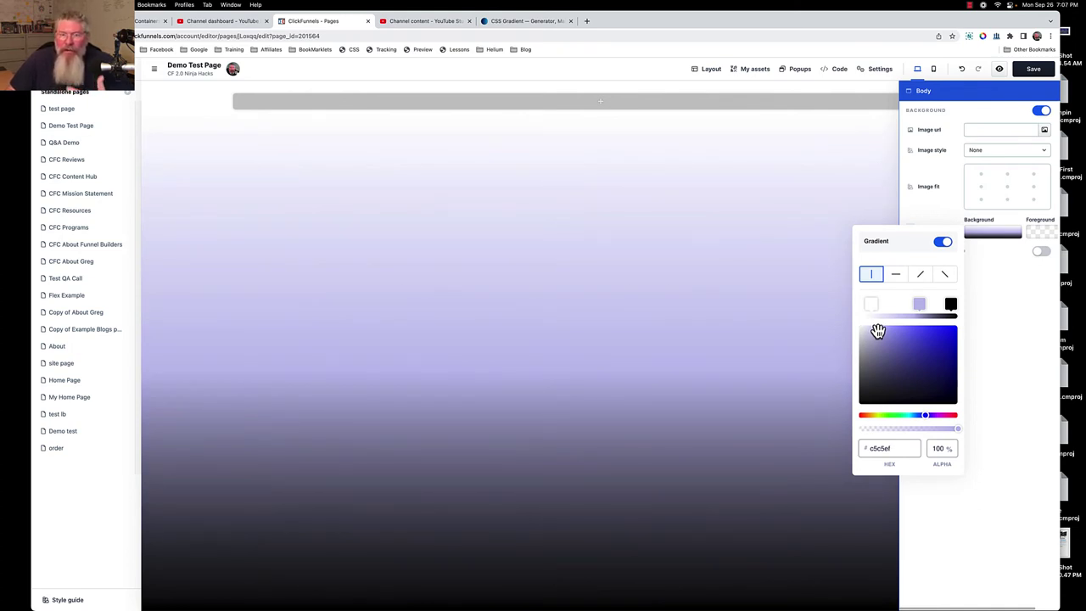
- Revisit the CSS Gradient site briefly, and return to the ClickFunnels editor to turn off the body background and close its settings
{"action": "left_click", "coordinate": [537, 24]}
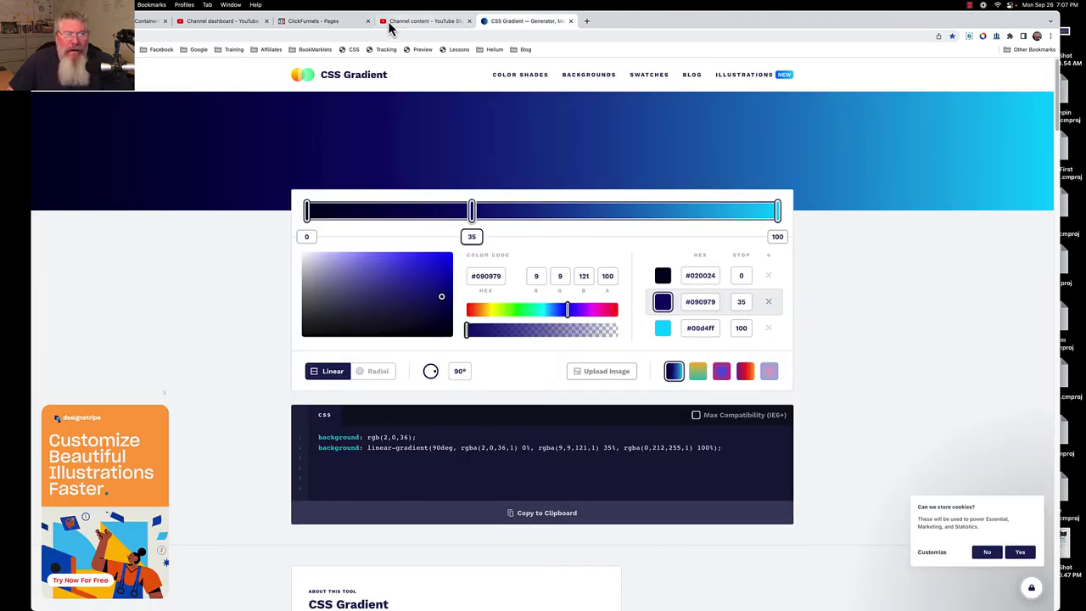
{"action": "left_click", "coordinate": [336, 26]}
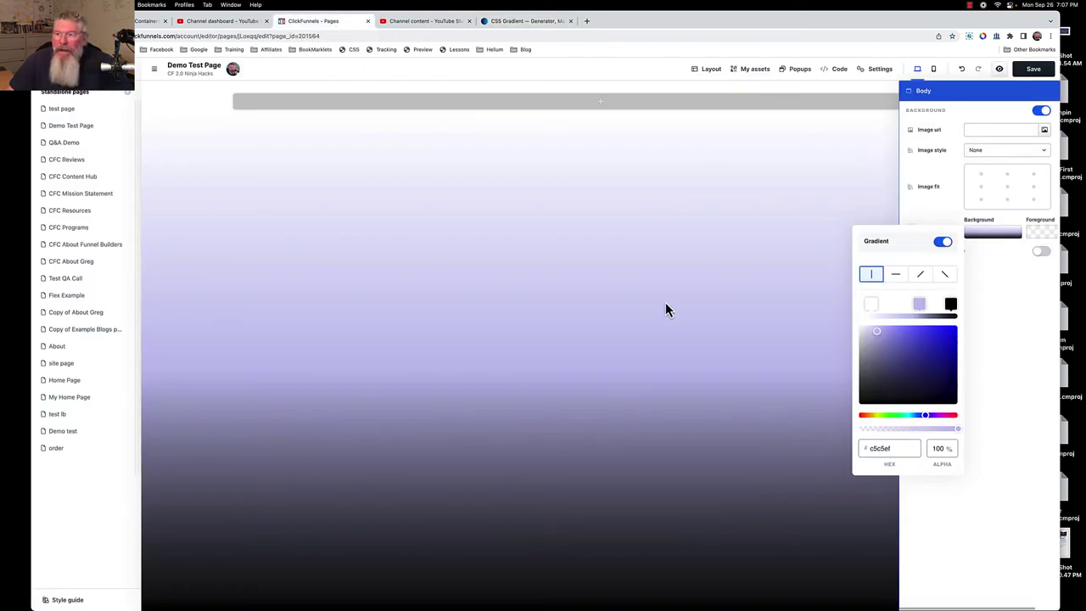
{"action": "left_click", "coordinate": [1025, 301]}
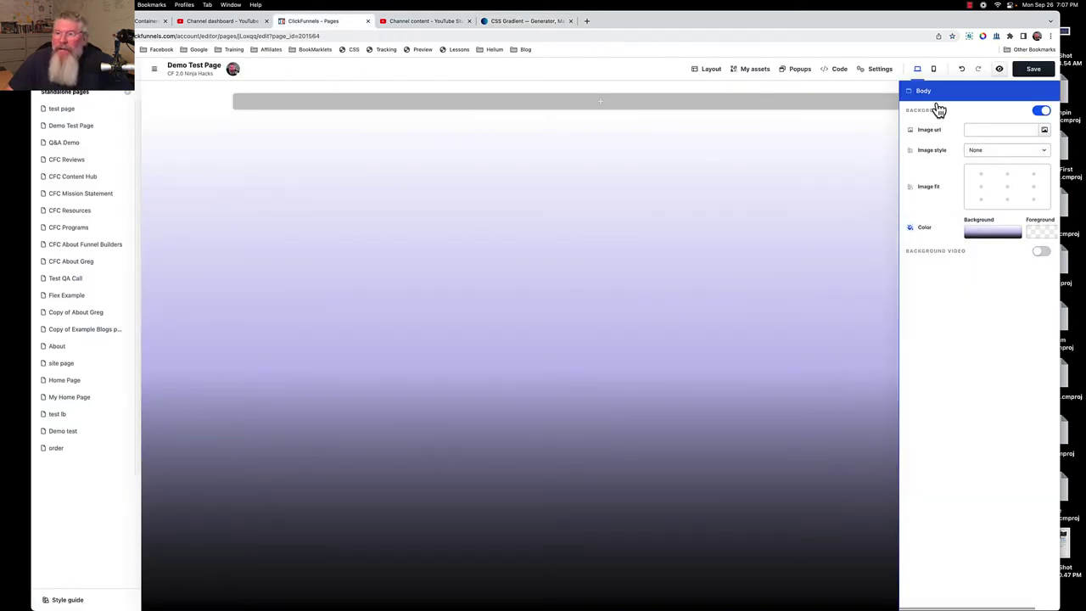
{"action": "left_click", "coordinate": [1042, 117]}
{"action": "left_click", "coordinate": [820, 183]}
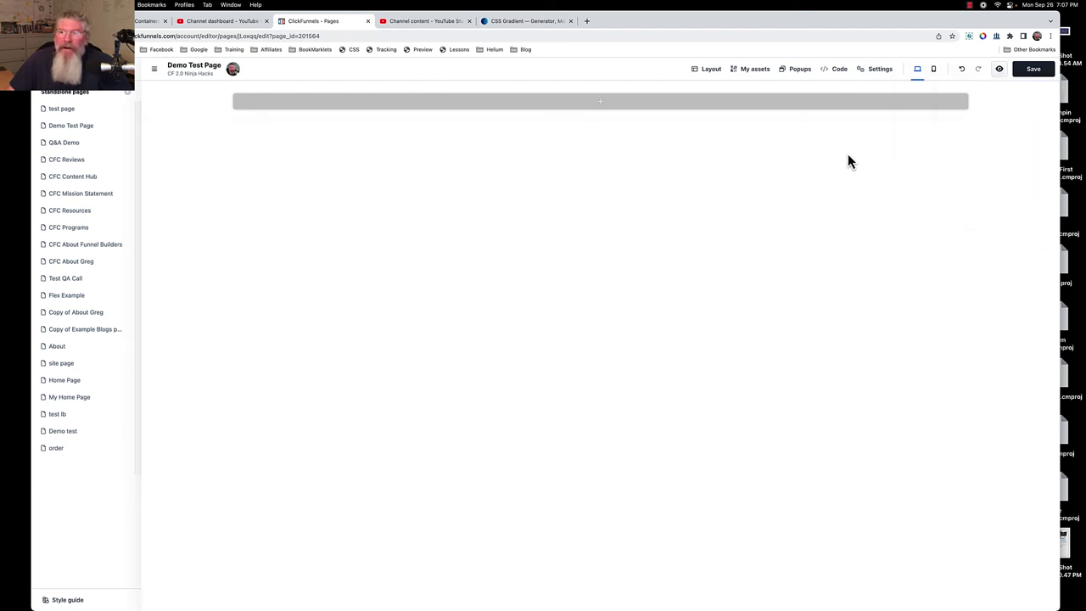
- Add a blank Full Page section to the empty page
{"action": "left_click", "coordinate": [610, 107]}
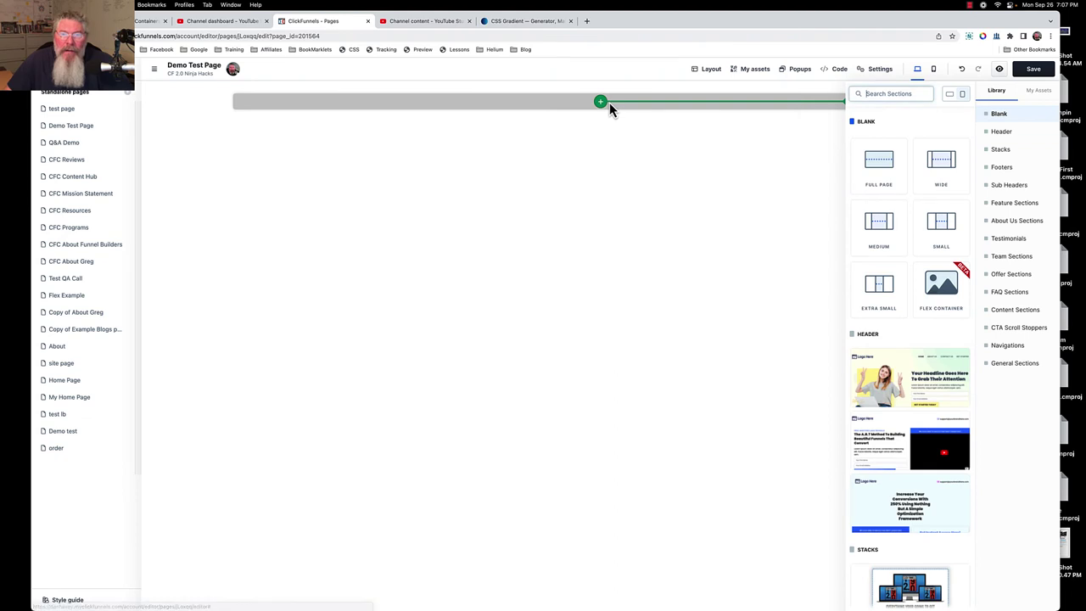
{"action": "left_click", "coordinate": [880, 169]}
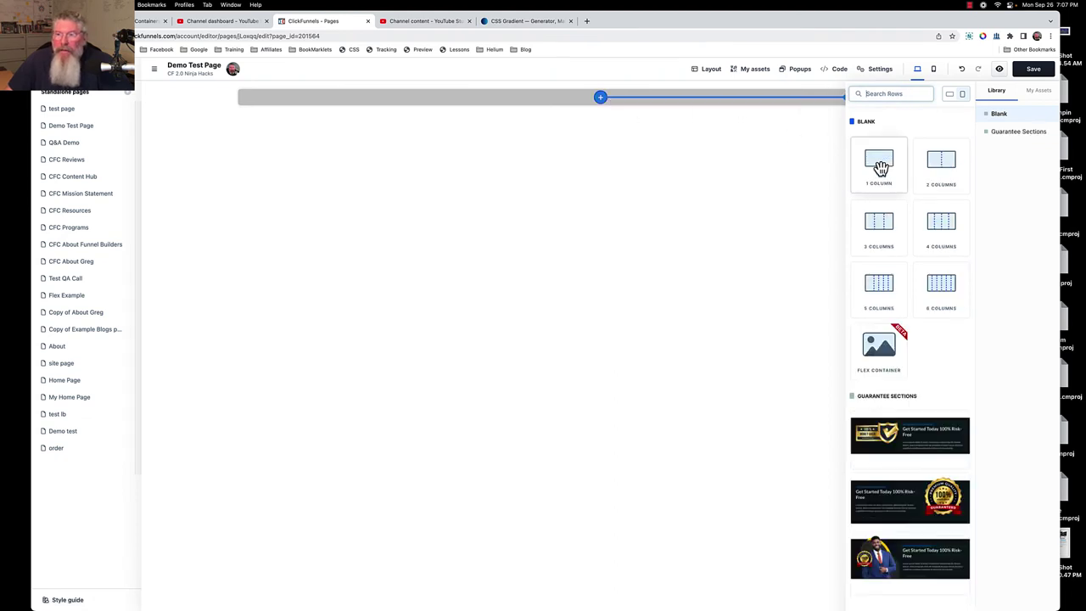
- Set the new section's paint to Colored Background and look over the theme's section colors
{"action": "left_click", "coordinate": [601, 224]}
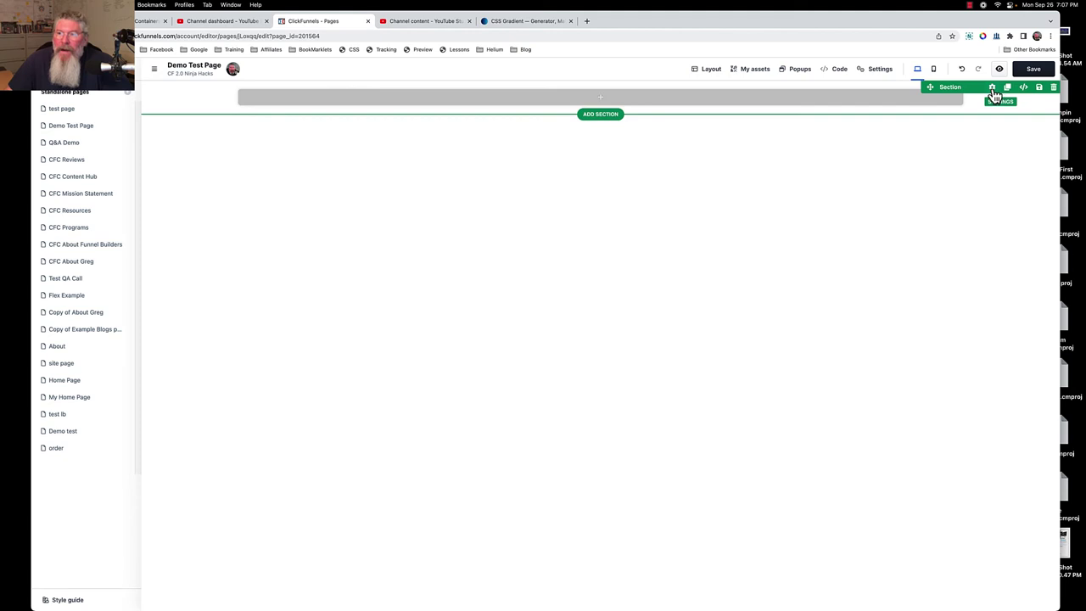
{"action": "left_click", "coordinate": [994, 90]}
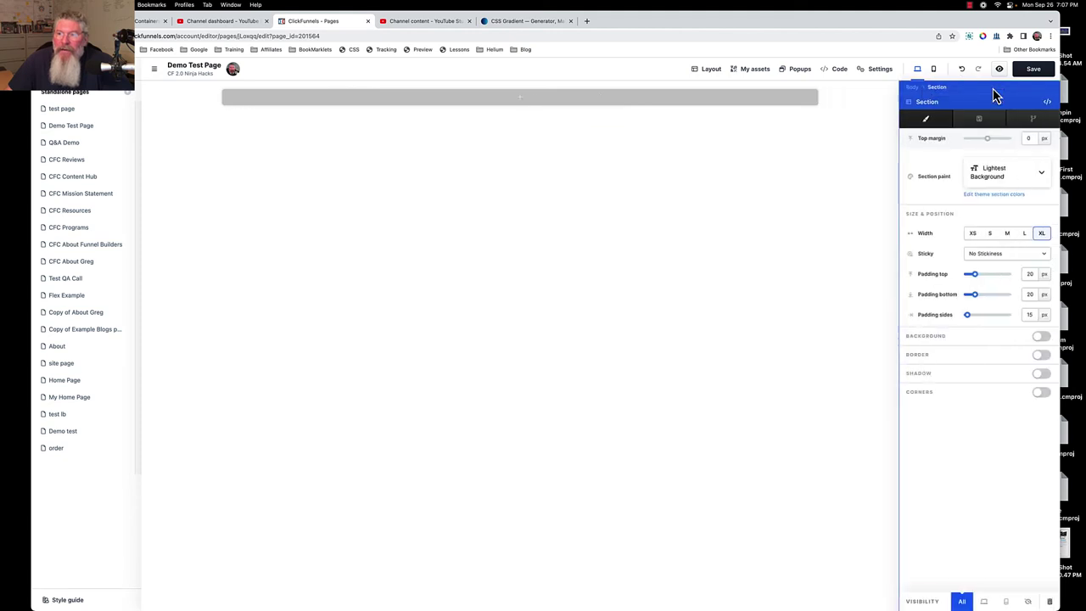
{"action": "left_click", "coordinate": [990, 180]}
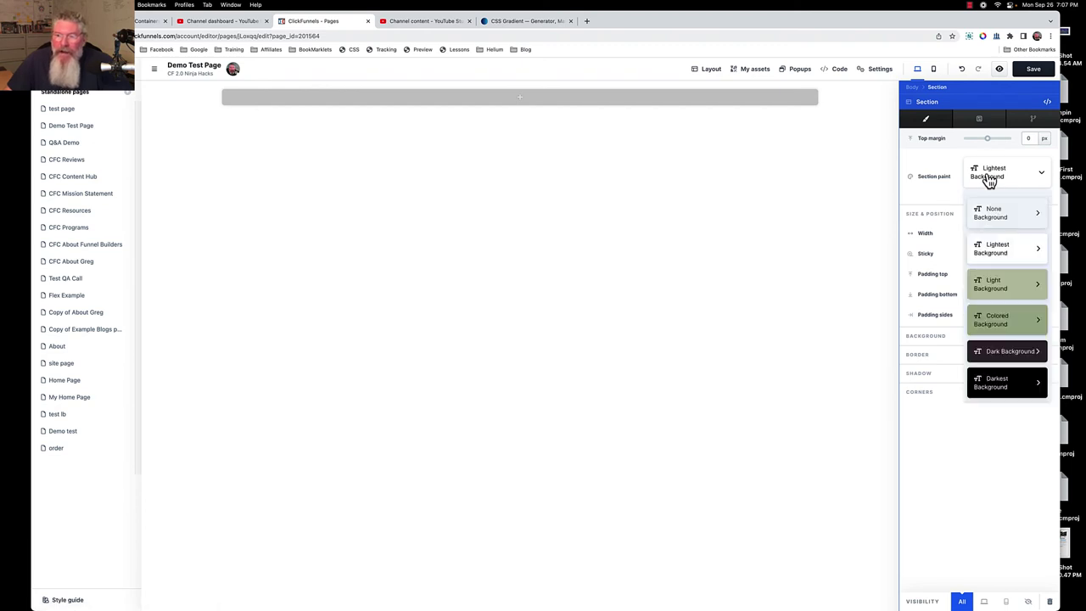
{"action": "left_click", "coordinate": [988, 320]}
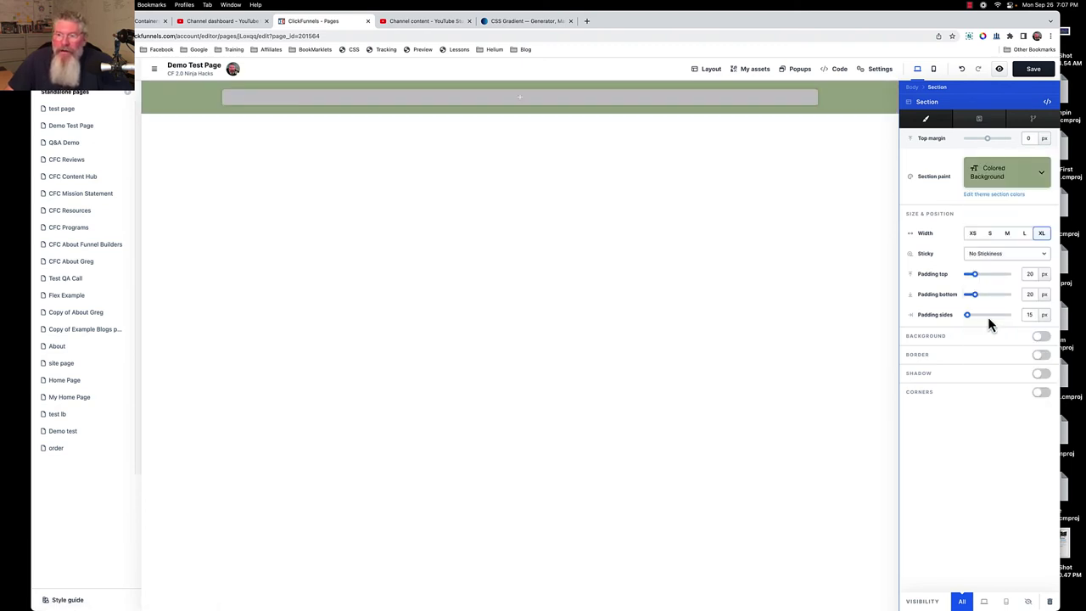
{"action": "left_click", "coordinate": [992, 194]}
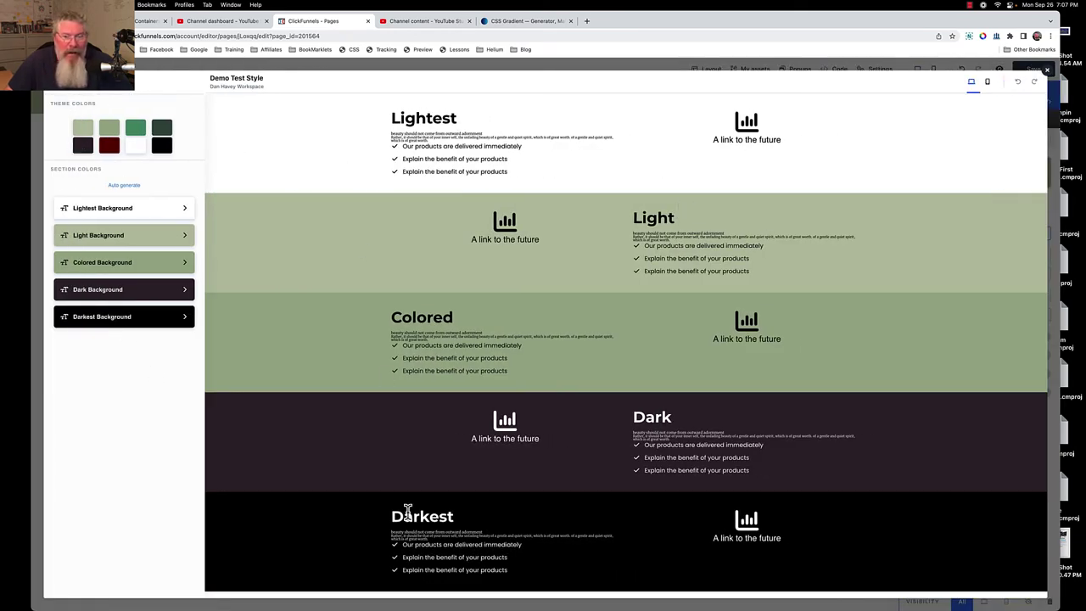
{"action": "left_click", "coordinate": [1047, 70]}
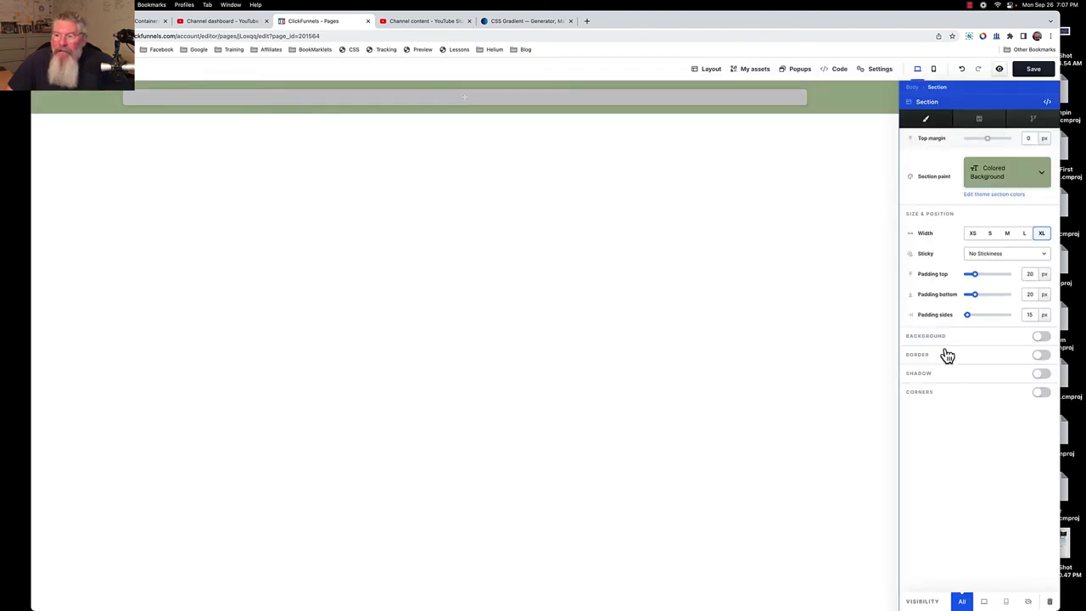
- Enable the section's background and apply the pale white patterned image from the Background folder of the image gallery
{"action": "left_click", "coordinate": [1042, 338]}
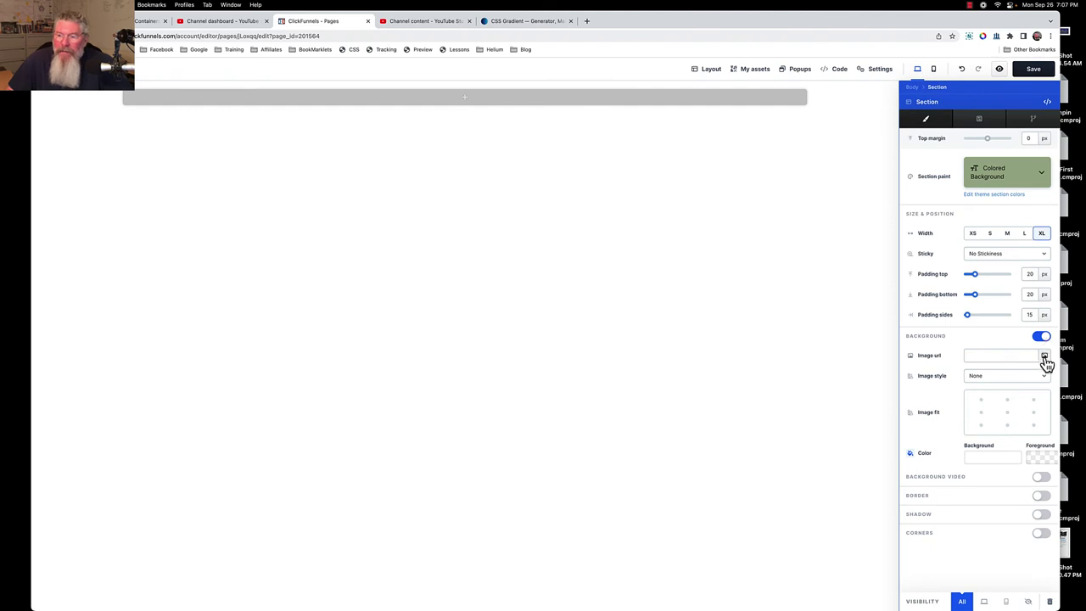
{"action": "left_click", "coordinate": [1045, 357]}
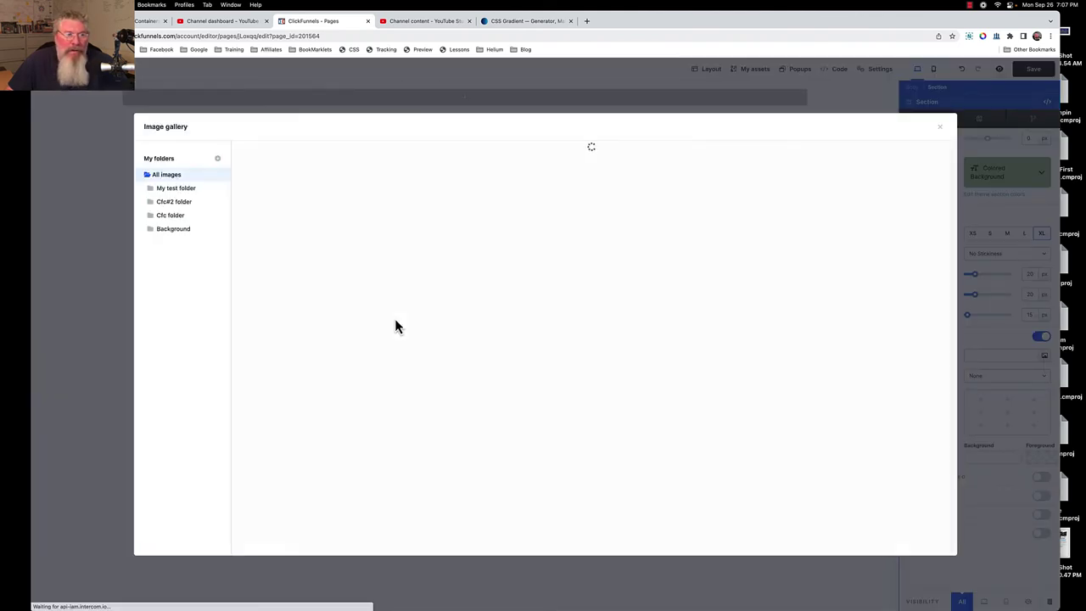
{"action": "left_click", "coordinate": [167, 231]}
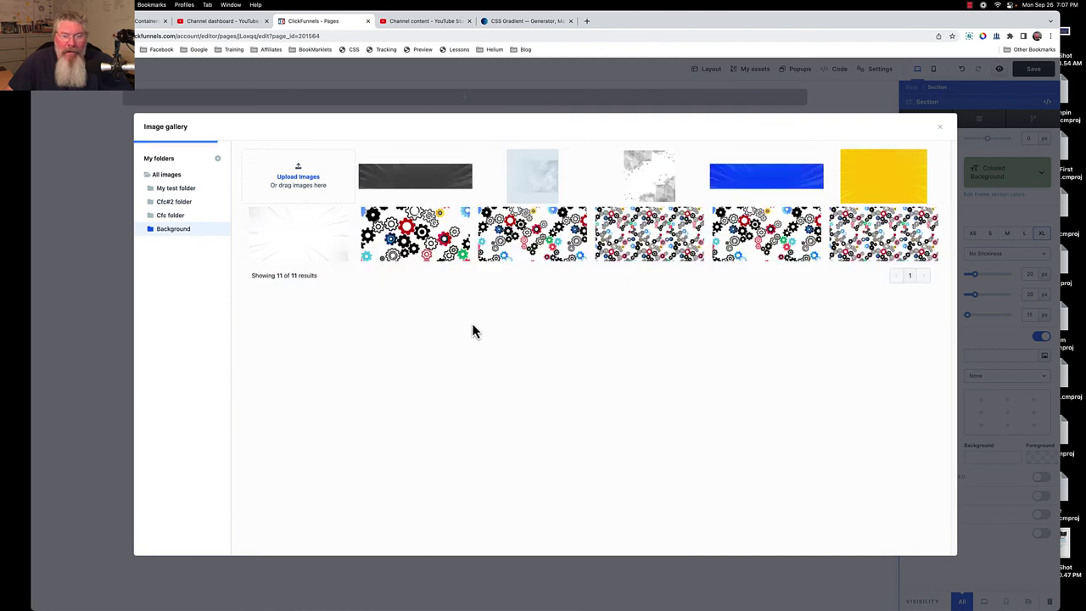
{"action": "left_click", "coordinate": [338, 241]}
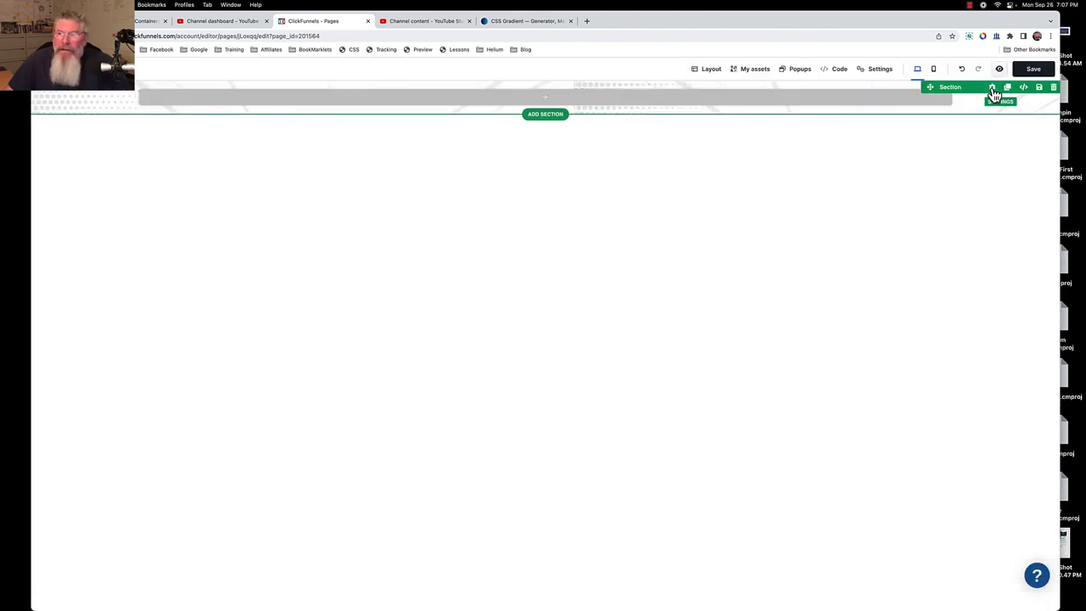
- Set the section's background color to red ff0000 and clear its background image URL
{"action": "left_click", "coordinate": [993, 96]}
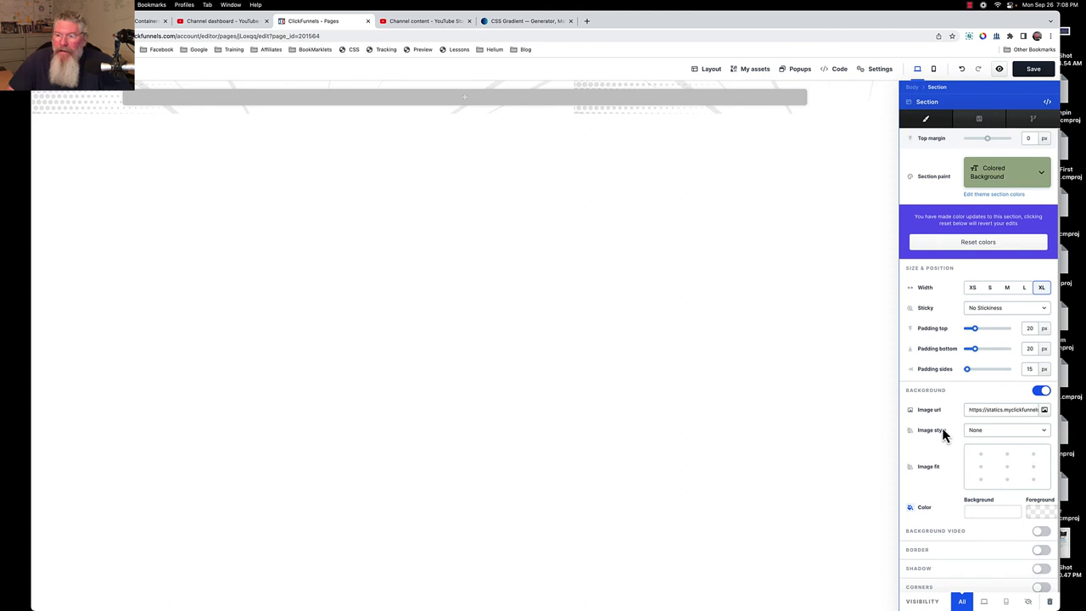
{"action": "left_click", "coordinate": [987, 514]}
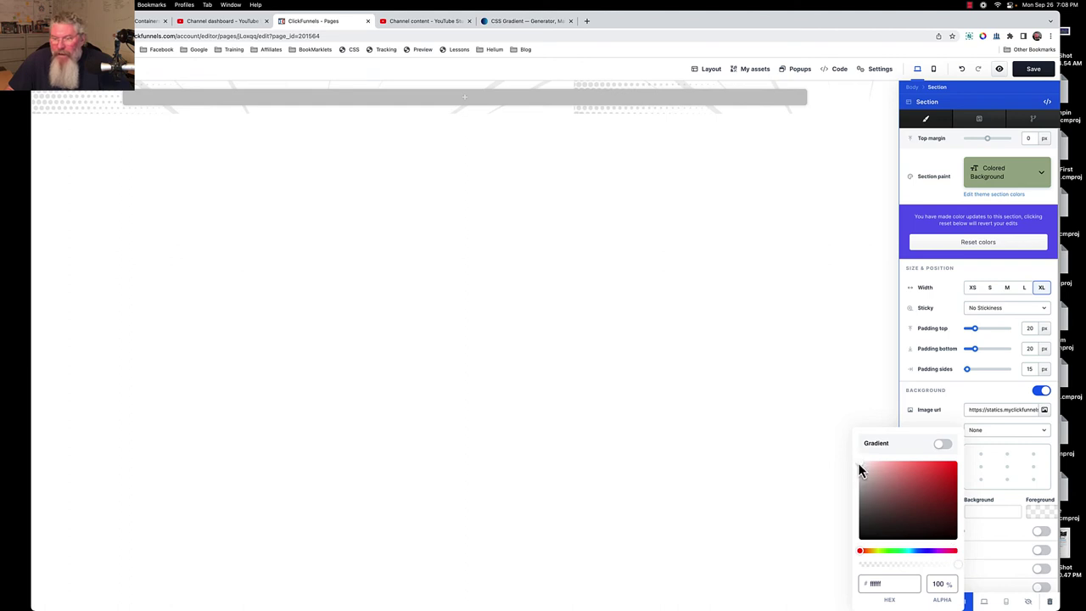
{"action": "left_click_drag", "start_coordinate": [858, 463], "coordinate": [963, 456]}
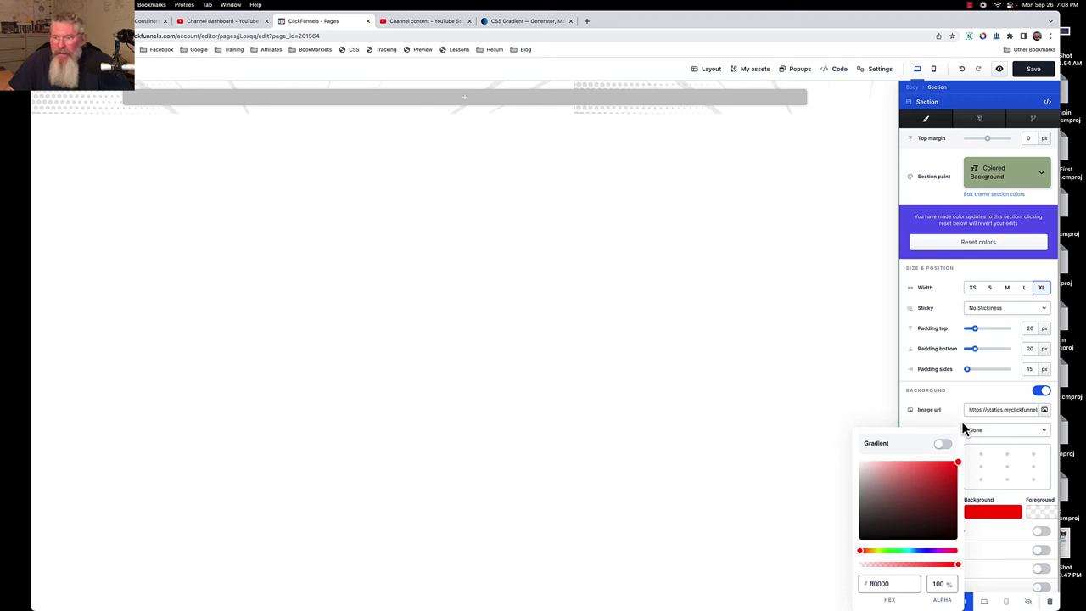
{"action": "left_click", "coordinate": [955, 414]}
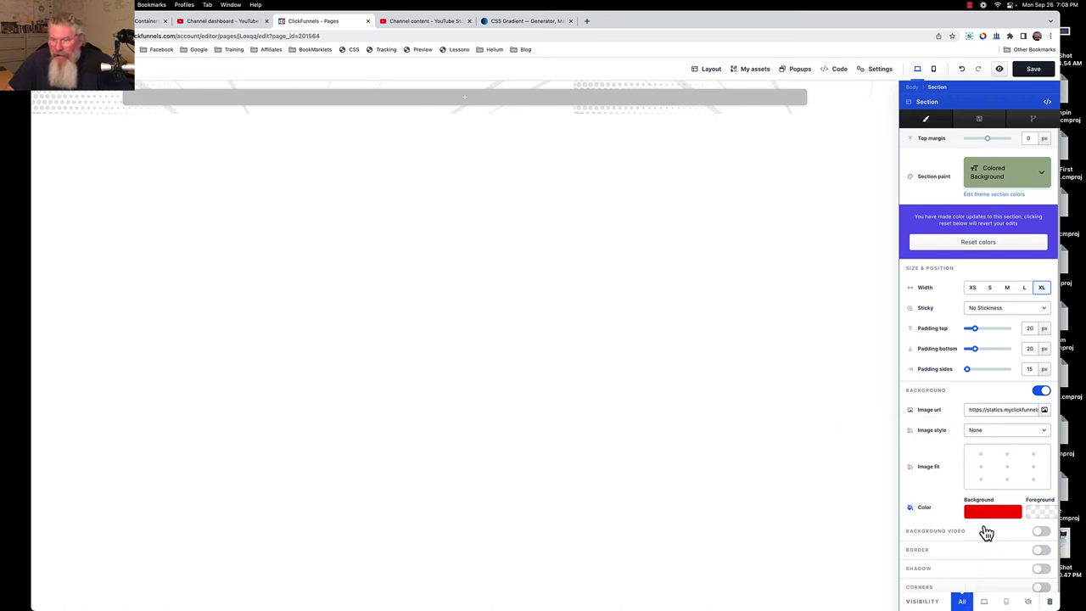
{"action": "triple_click", "coordinate": [998, 411]}
{"action": "key", "text": "BackSpace"}
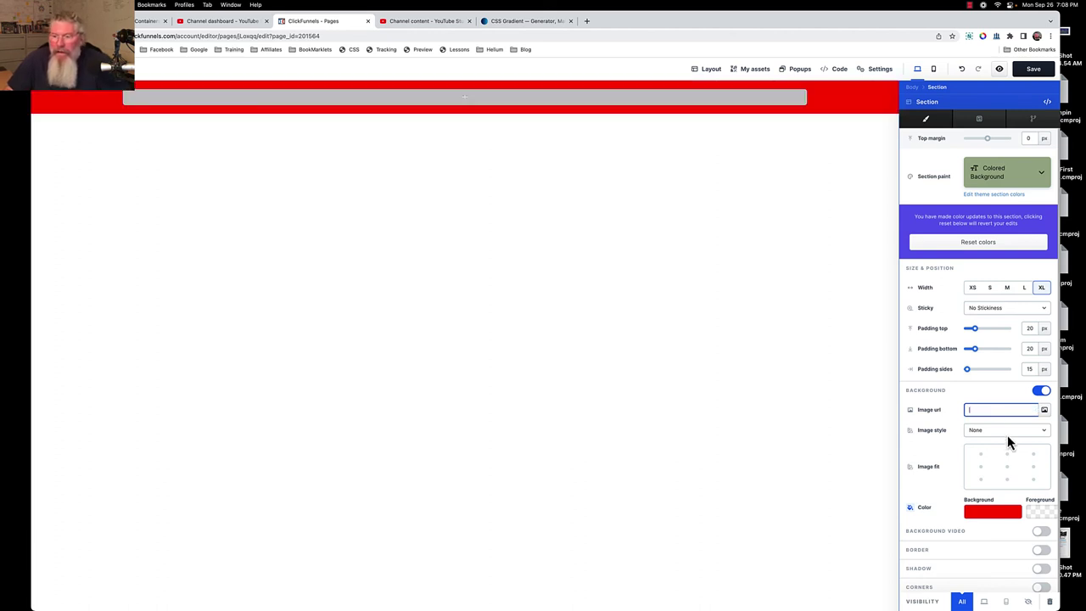
- Set the section's foreground overlay color to black 000000 at 41% alpha
{"action": "left_click", "coordinate": [1031, 510]}
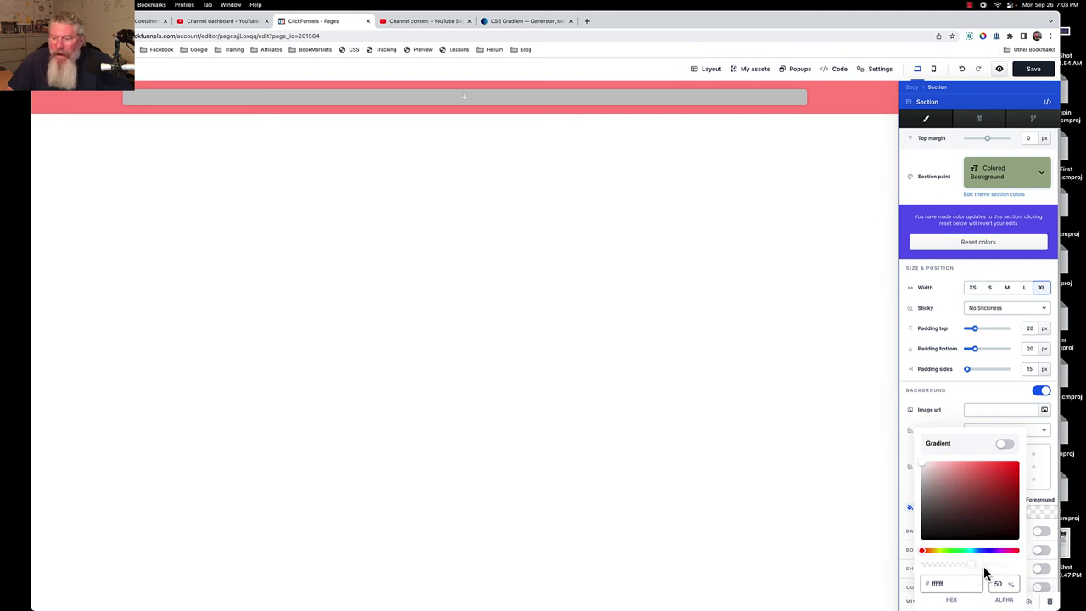
{"action": "left_click_drag", "start_coordinate": [984, 574], "coordinate": [1023, 566]}
{"action": "left_click", "coordinate": [927, 466]}
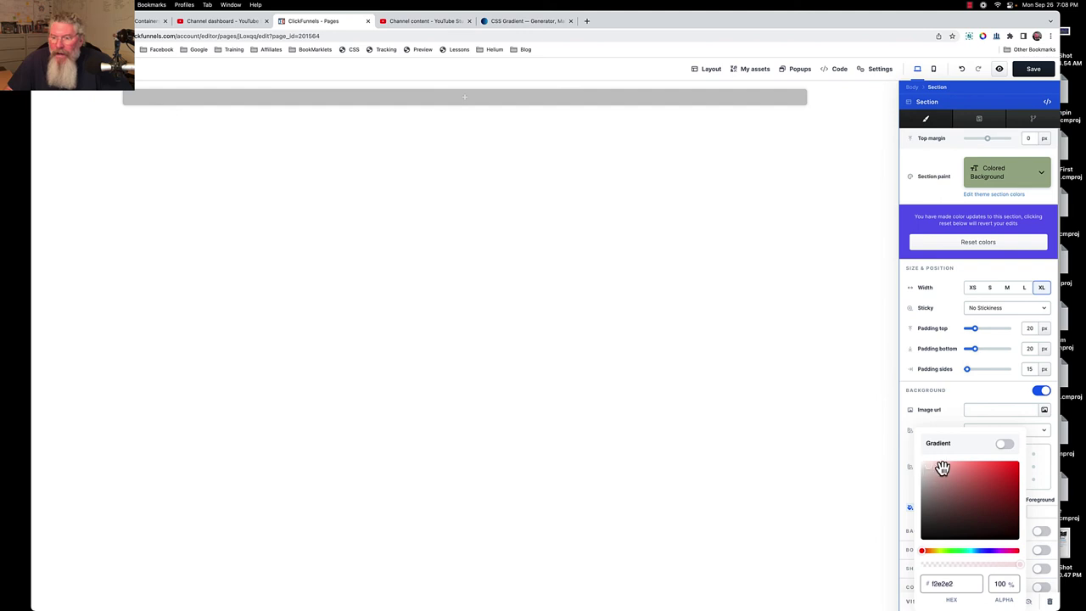
{"action": "left_click_drag", "start_coordinate": [942, 468], "coordinate": [950, 538]}
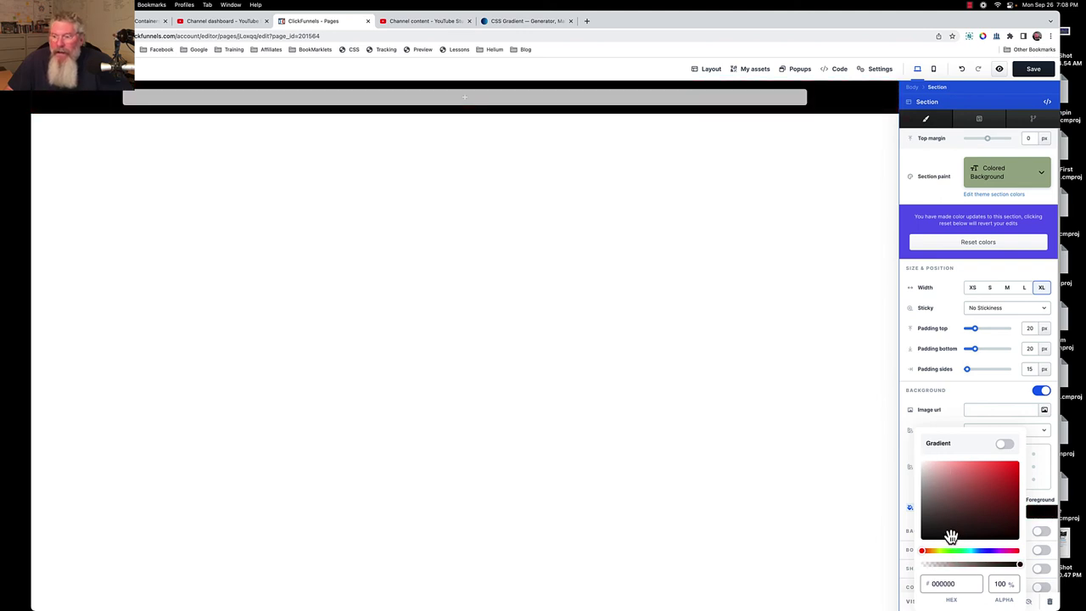
{"action": "left_click_drag", "start_coordinate": [1017, 563], "coordinate": [962, 569]}
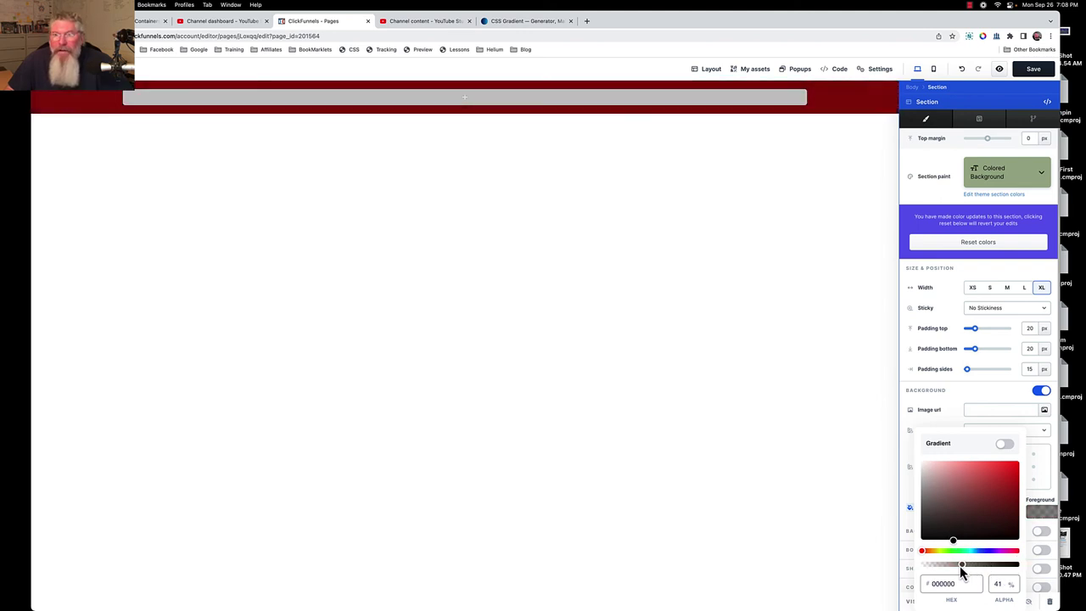
{"action": "left_click", "coordinate": [953, 409]}
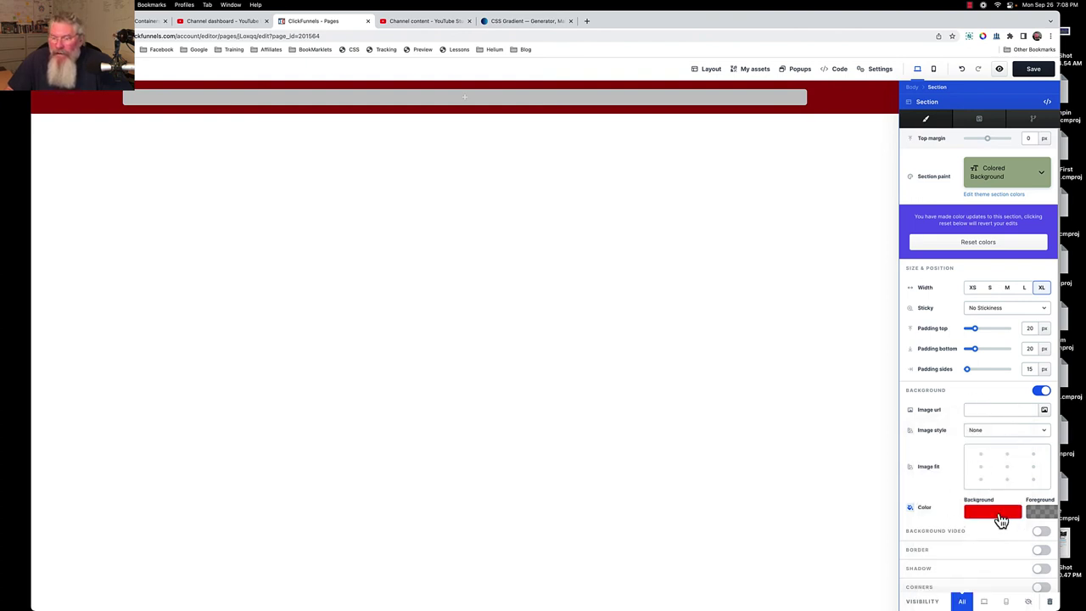
- Turn the section's red background color into a vertical black-to-red gradient
{"action": "left_click", "coordinate": [1002, 514]}
{"action": "left_click", "coordinate": [947, 447]}
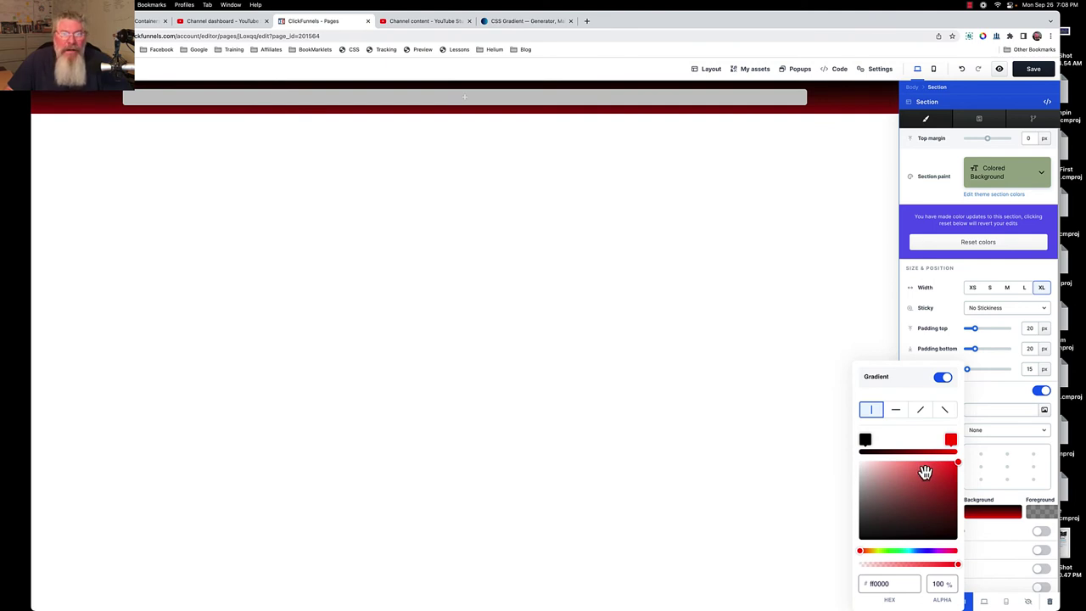
{"action": "left_click", "coordinate": [982, 399]}
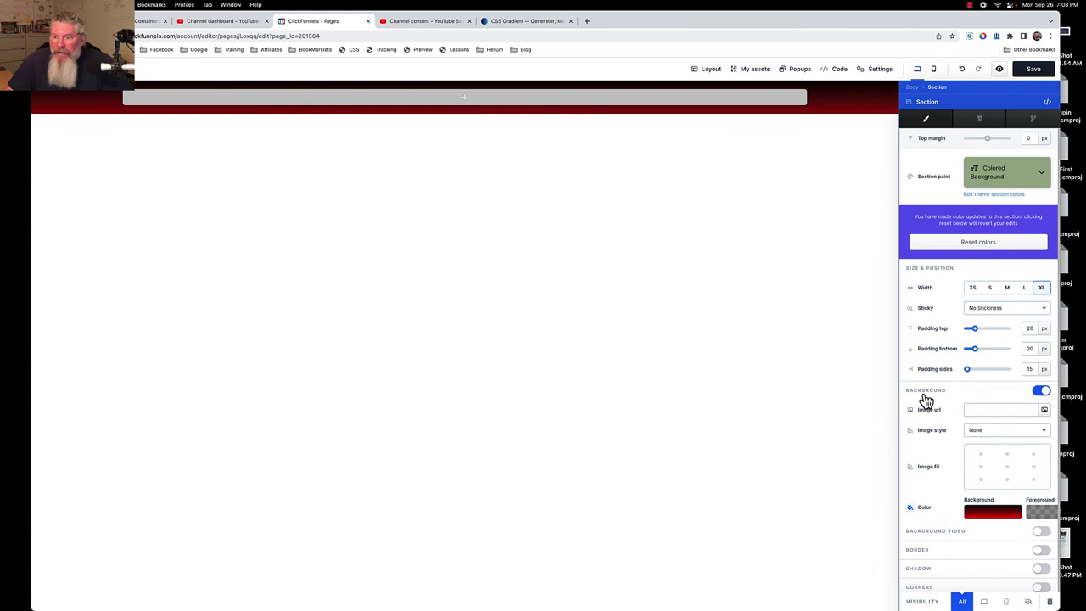
- Review the section's background image style options, keep None, and close the section settings
{"action": "left_click", "coordinate": [986, 433]}
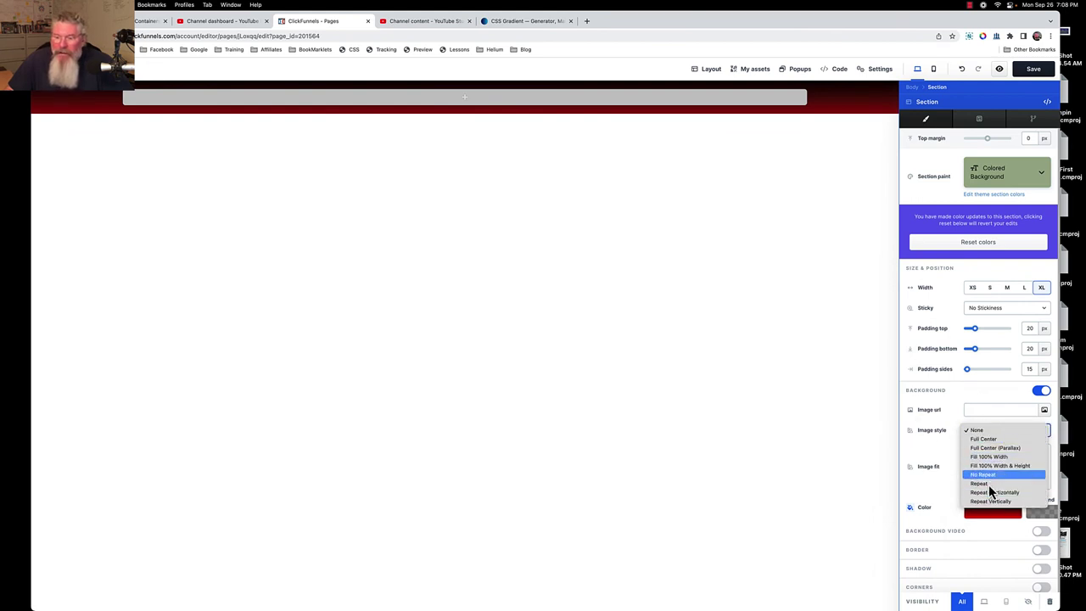
{"action": "left_click", "coordinate": [942, 447]}
{"action": "left_click", "coordinate": [742, 300]}
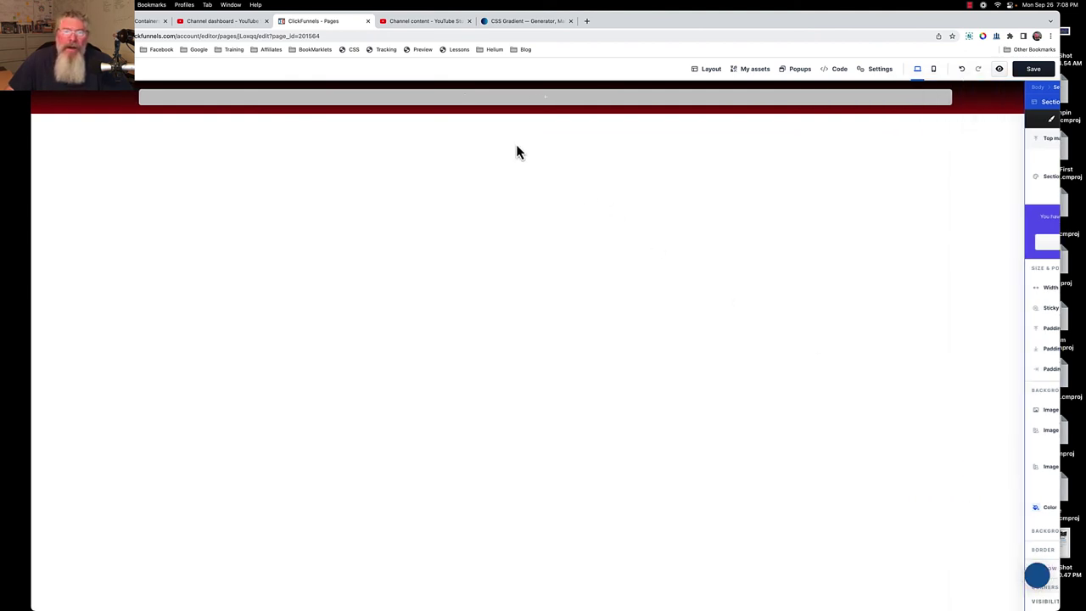
- Add a blank two-column row to the section and dismiss the element library
{"action": "left_click", "coordinate": [545, 100]}
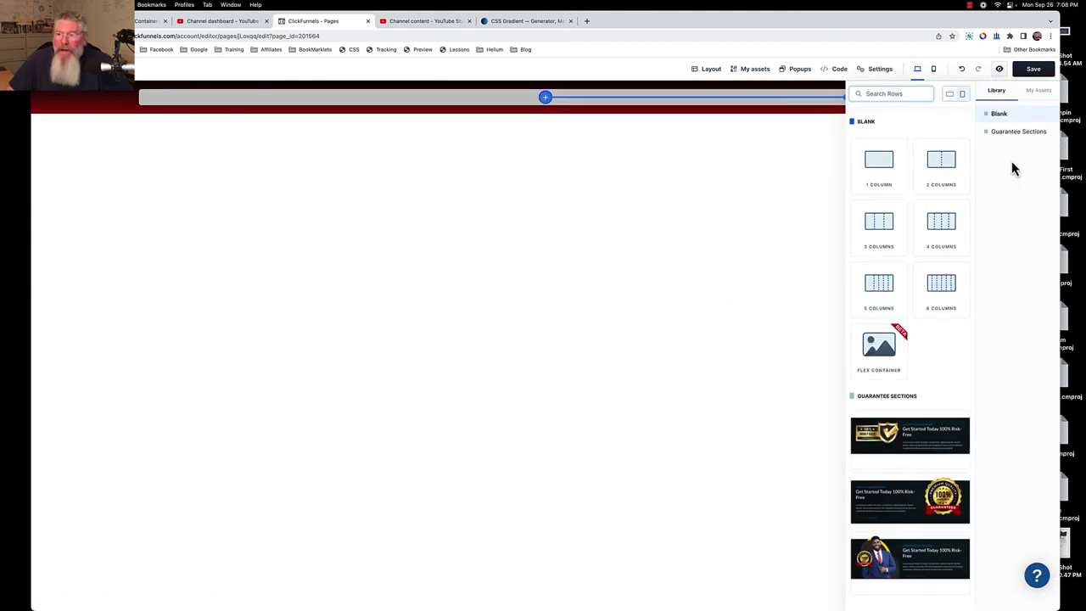
{"action": "left_click", "coordinate": [941, 162]}
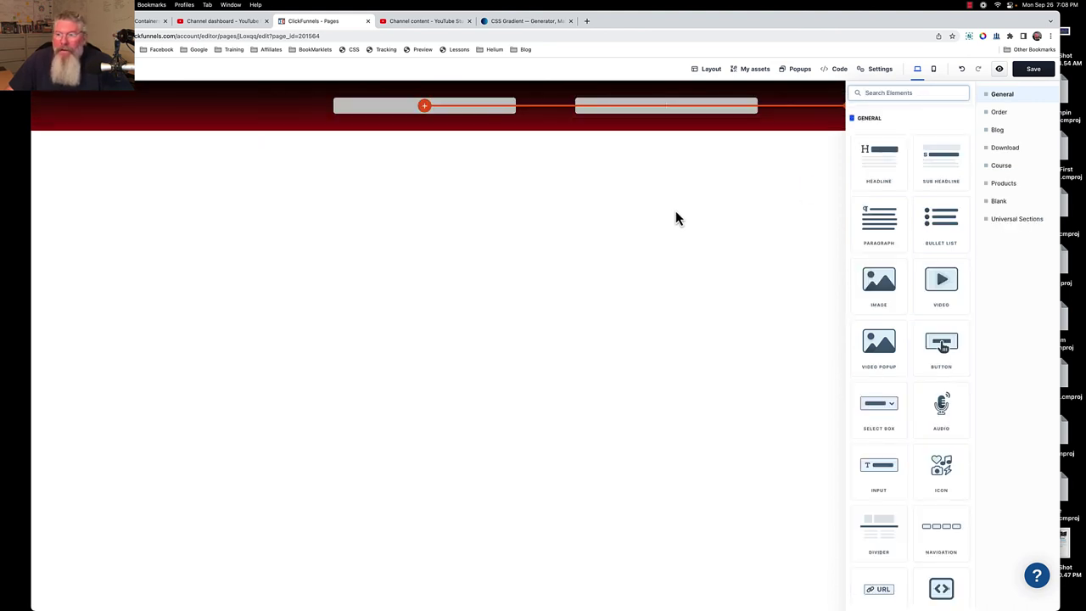
{"action": "left_click", "coordinate": [812, 174]}
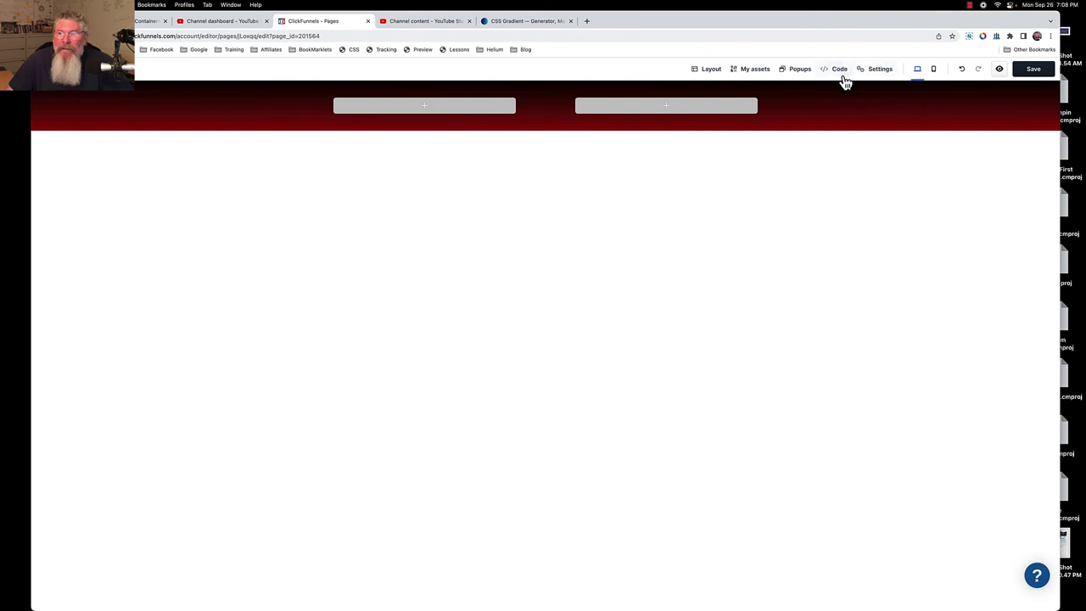
- Switch on the section's background video to view its URL option, switch it off again, and close the settings
{"action": "mouse_move", "coordinate": [758, 104]}
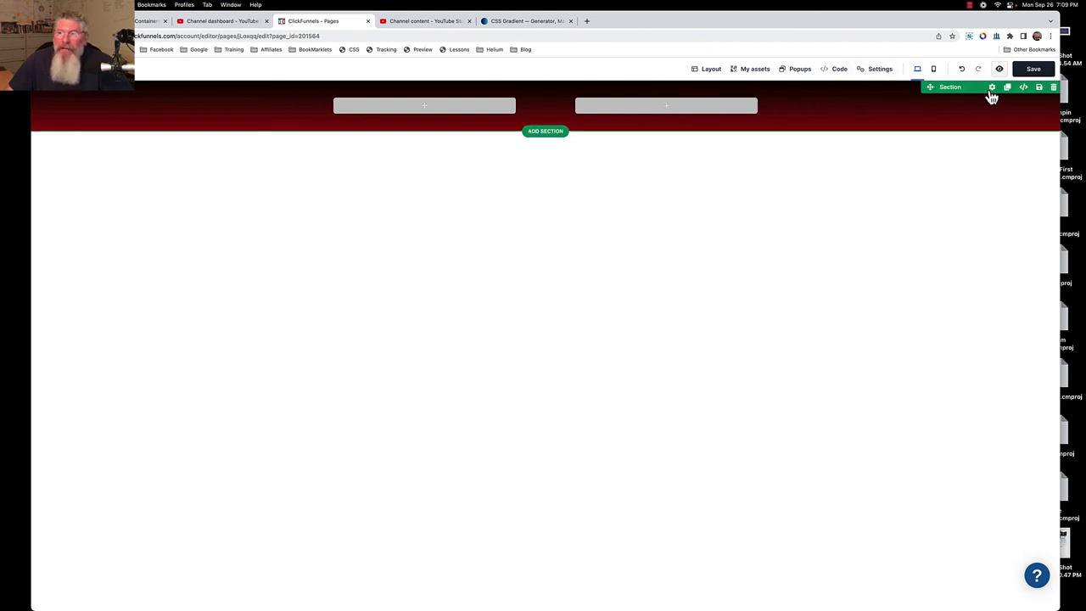
{"action": "left_click", "coordinate": [991, 96]}
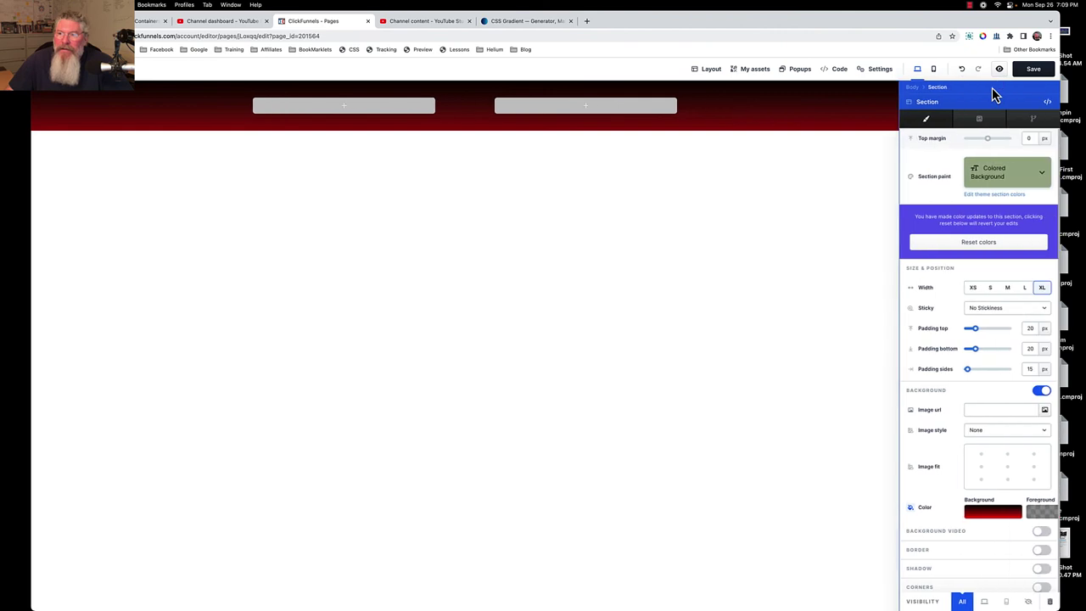
{"action": "left_click", "coordinate": [1041, 532]}
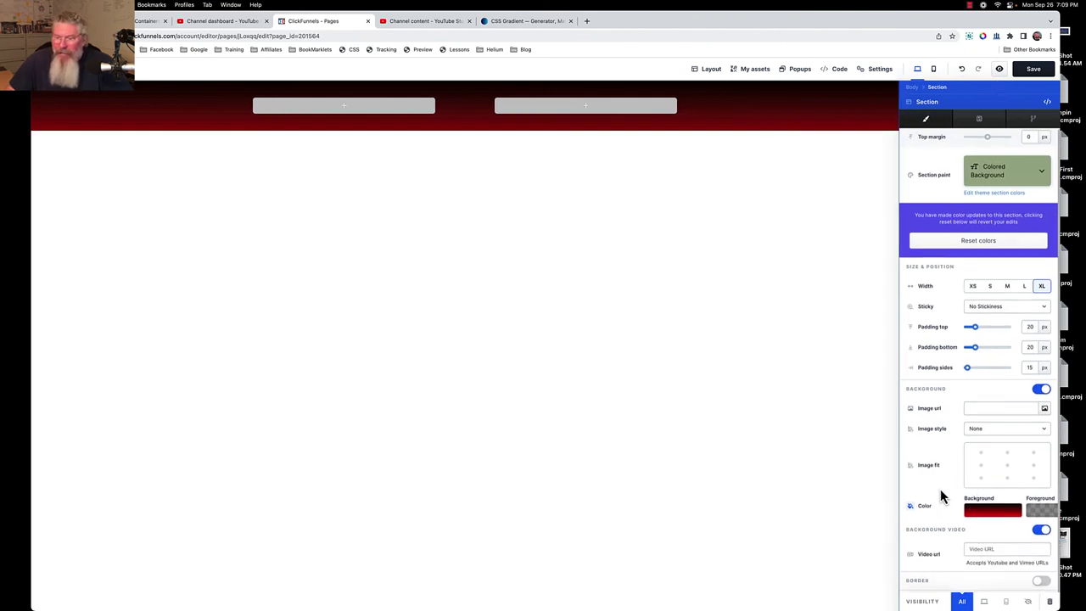
{"action": "scroll", "coordinate": [942, 497], "scroll_direction": "down", "scroll_amount": 1}
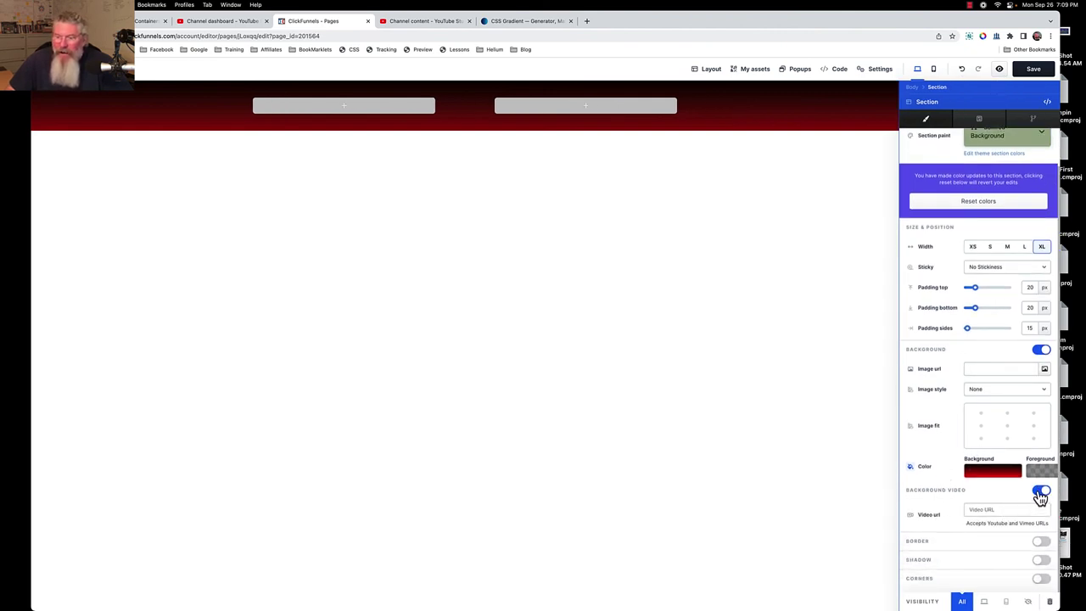
{"action": "left_click", "coordinate": [1042, 492]}
{"action": "left_click", "coordinate": [872, 404]}
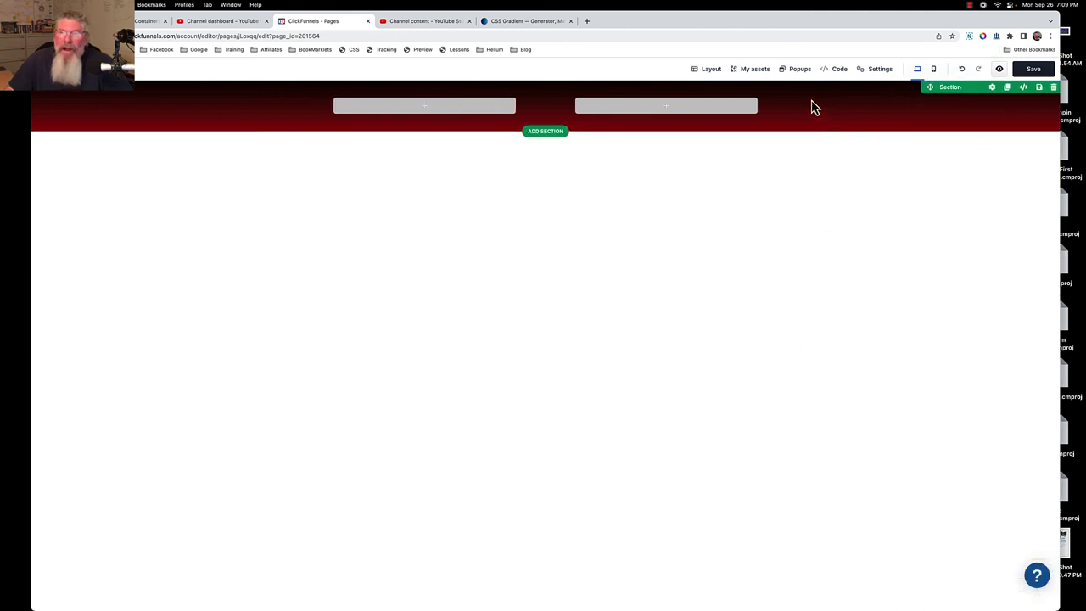
- Switch on the row's background, turn its foreground color into a vertical black-to-white gradient, and close the row settings
{"action": "mouse_move", "coordinate": [775, 109]}
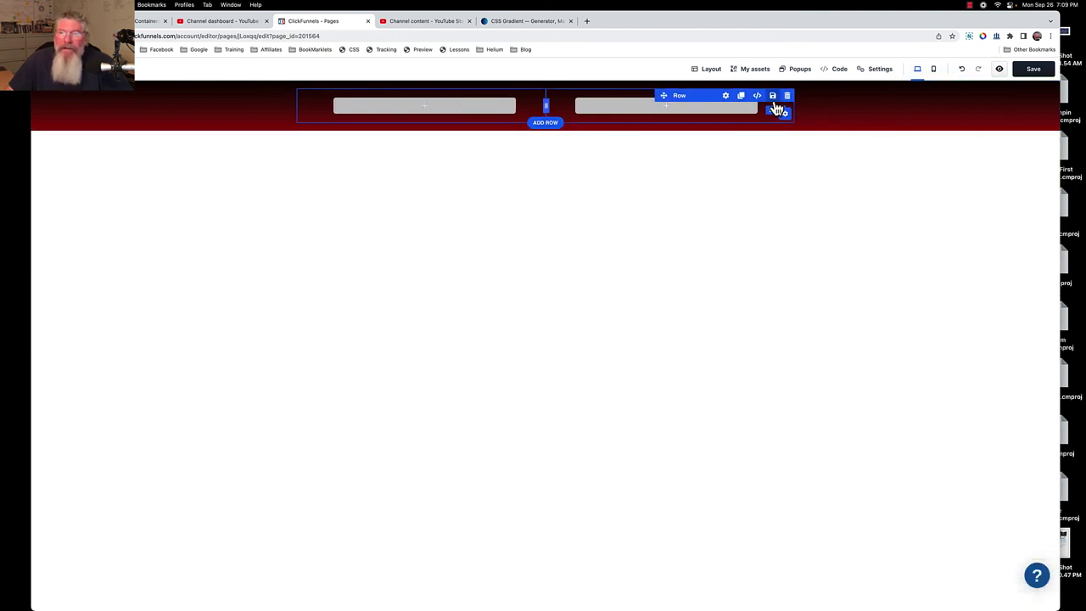
{"action": "left_click", "coordinate": [726, 98]}
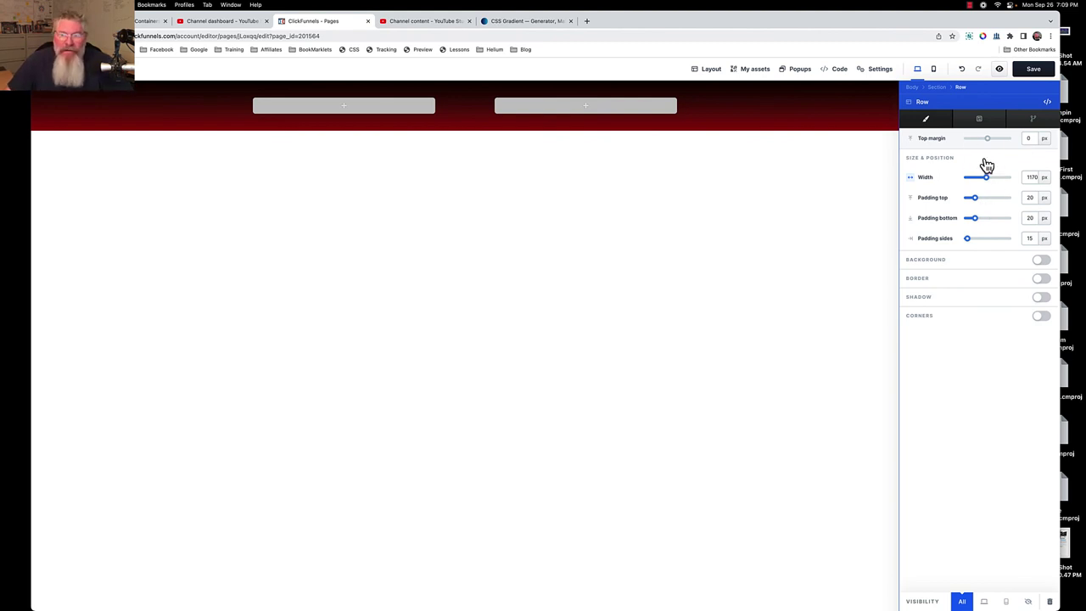
{"action": "left_click", "coordinate": [1042, 260]}
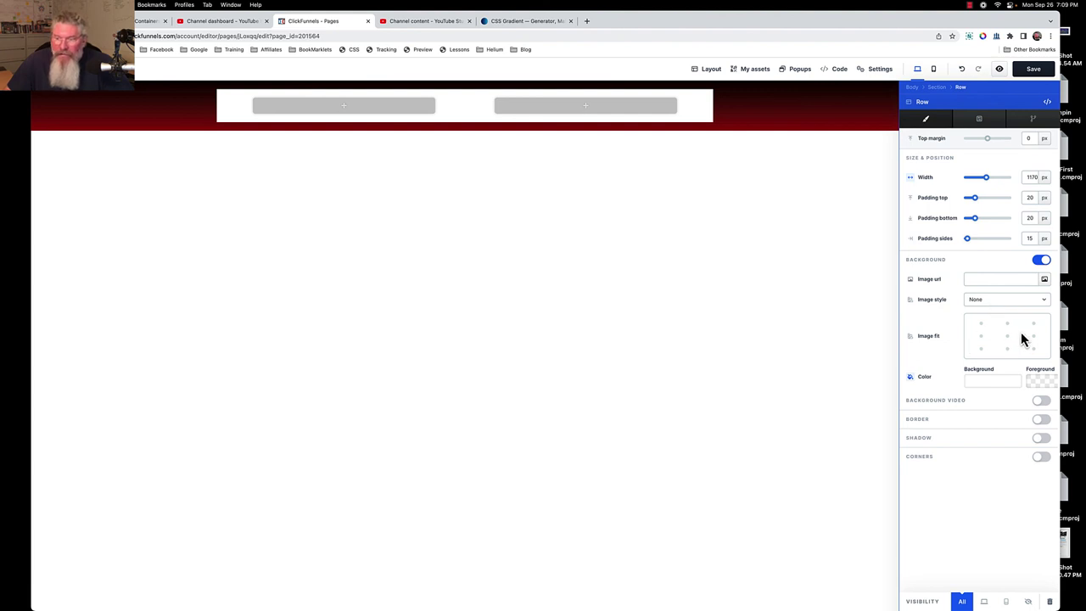
{"action": "left_click", "coordinate": [995, 382]}
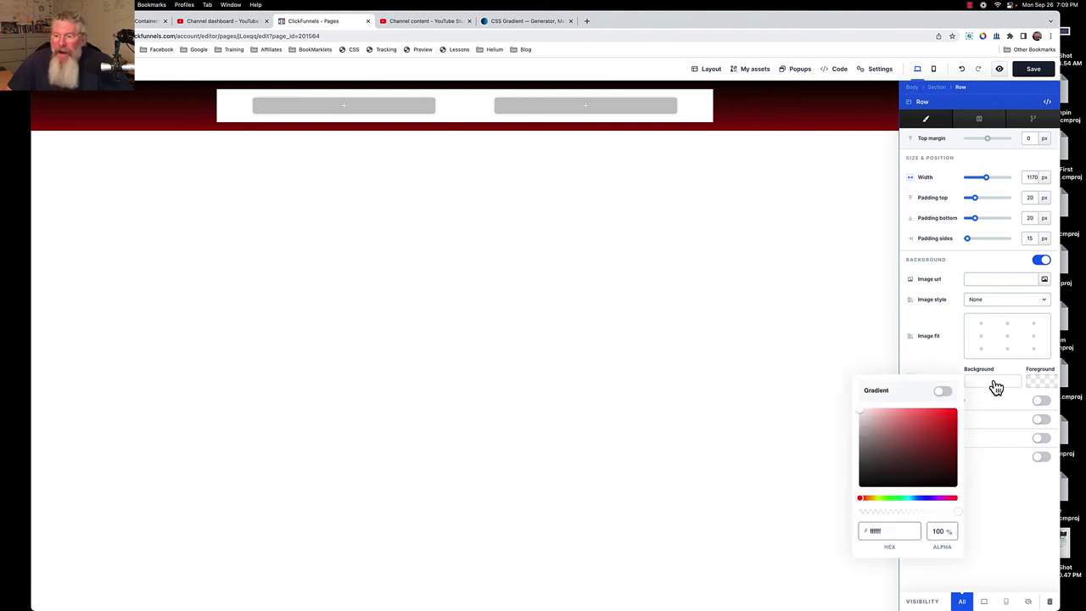
{"action": "left_click", "coordinate": [1037, 384]}
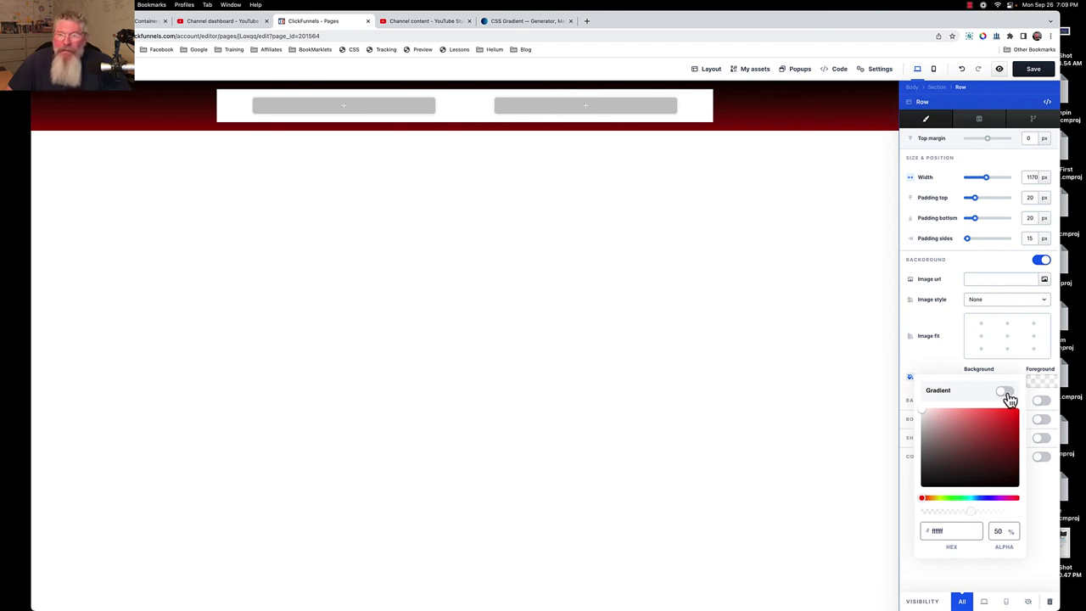
{"action": "left_click", "coordinate": [1007, 393]}
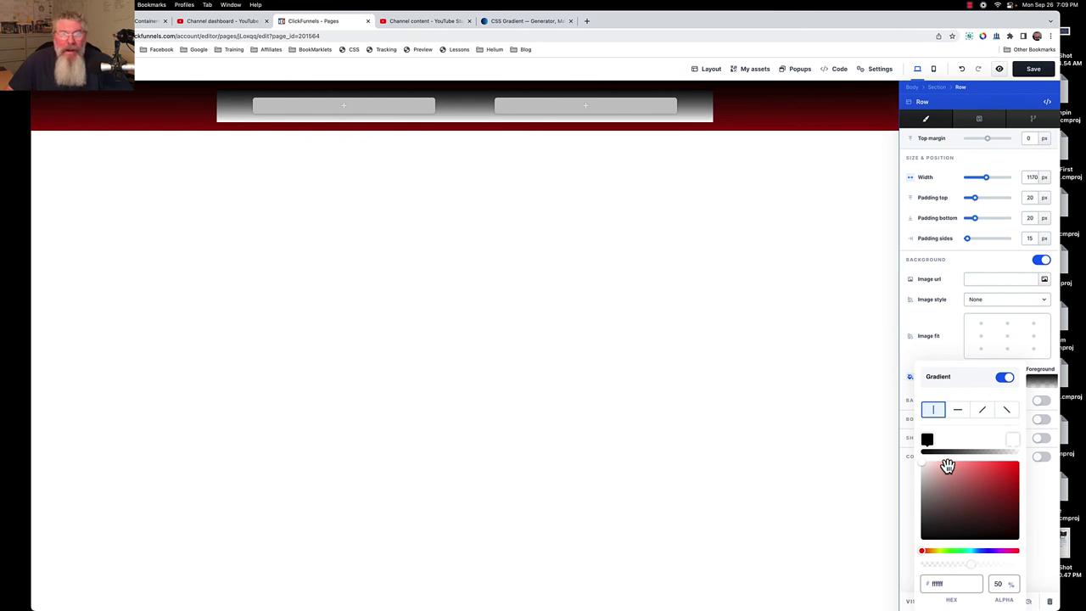
{"action": "left_click", "coordinate": [766, 111]}
- Add a headline, paragraph and image to the row's left column, and a bullet list, video and paragraph to its right column
{"action": "left_click", "coordinate": [451, 110]}
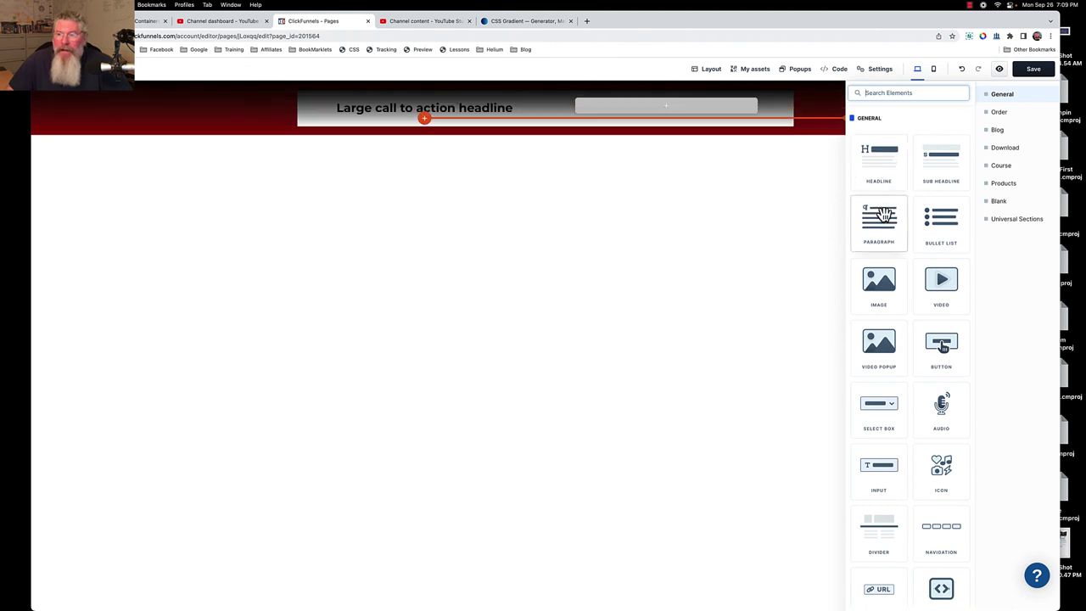
{"action": "left_click", "coordinate": [672, 115]}
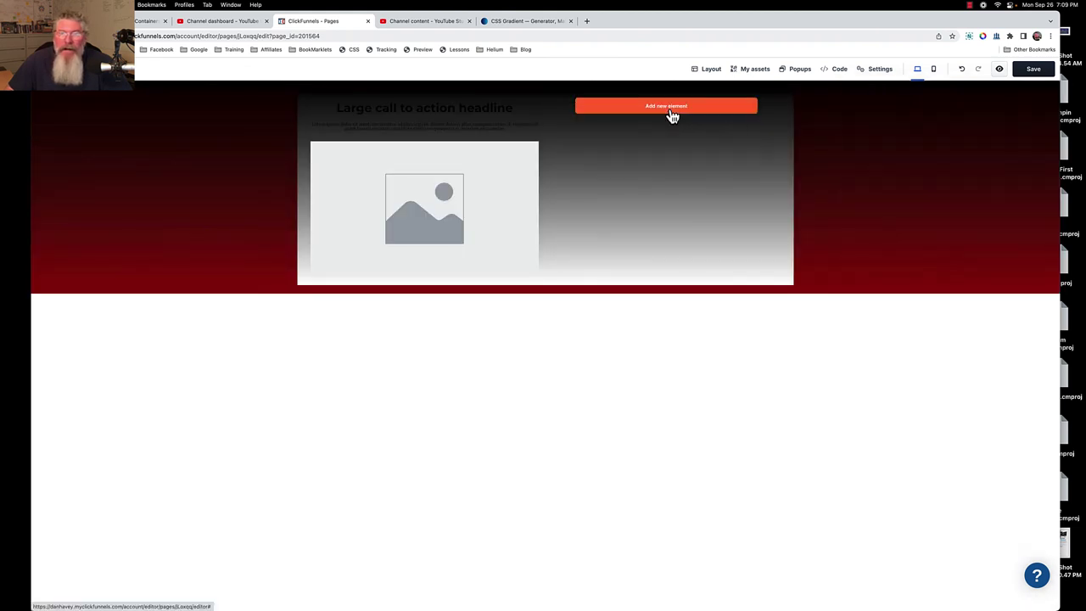
{"action": "left_click", "coordinate": [672, 115]}
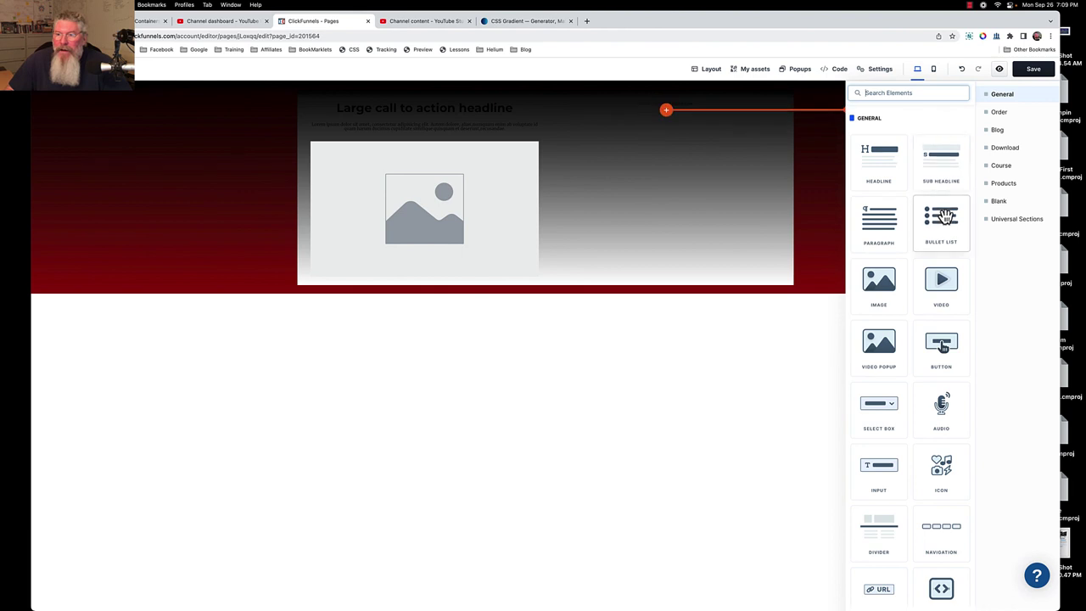
{"action": "left_click", "coordinate": [944, 283]}
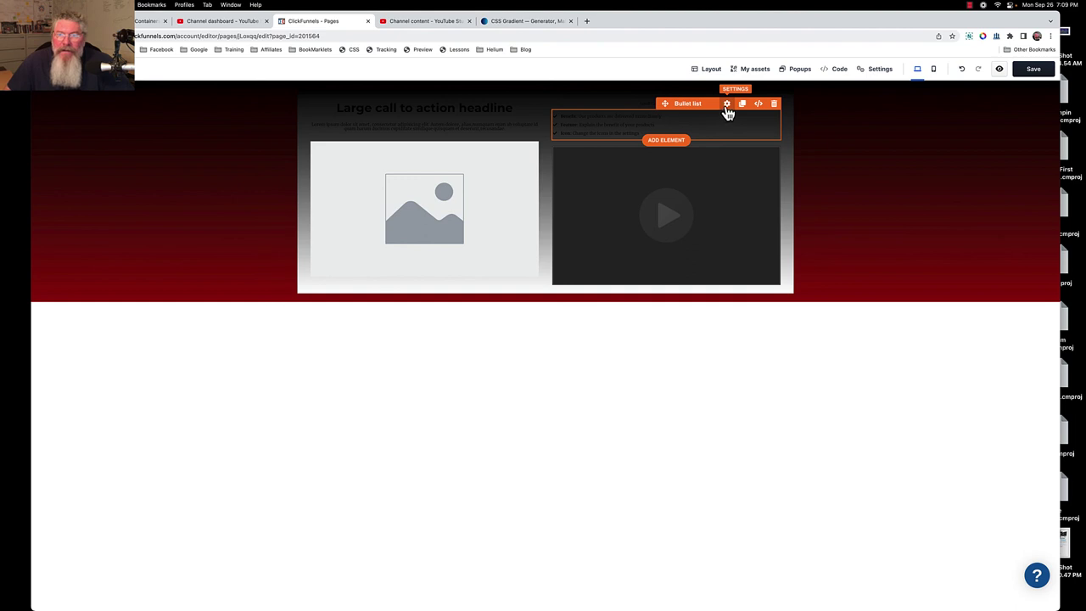
{"action": "left_click", "coordinate": [659, 290]}
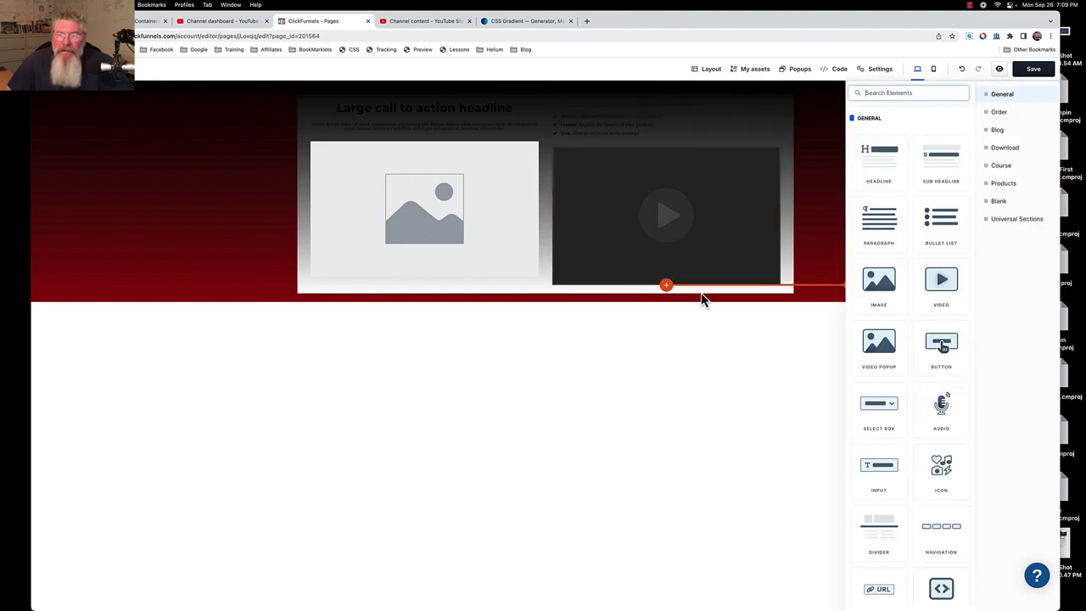
{"action": "left_click", "coordinate": [875, 239]}
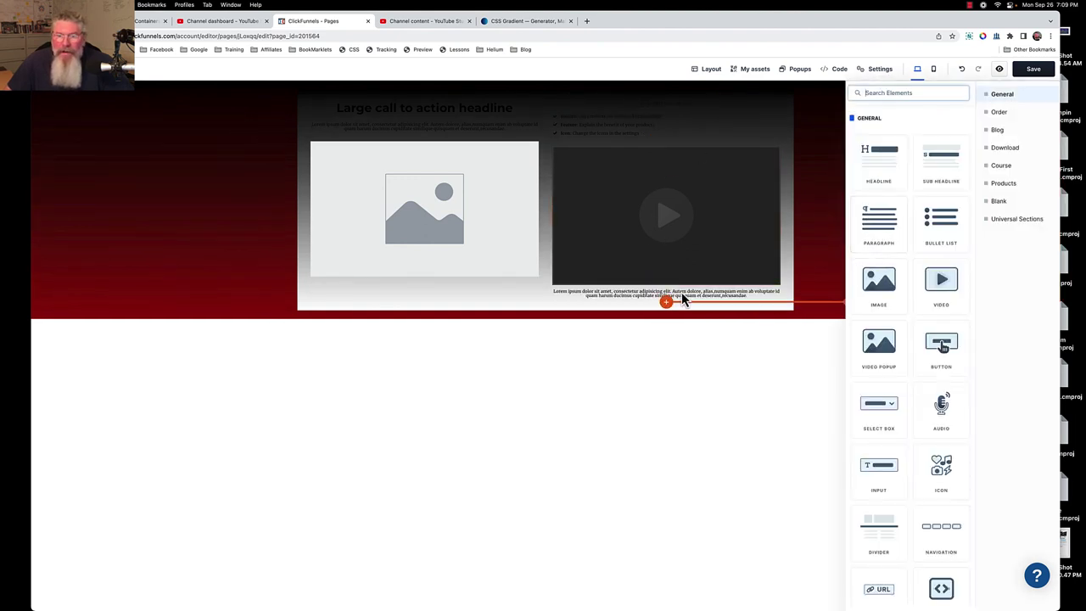
- Give the paragraph below the video the XL style and override its font size to about 3.63 rem
{"action": "left_click", "coordinate": [727, 286]}
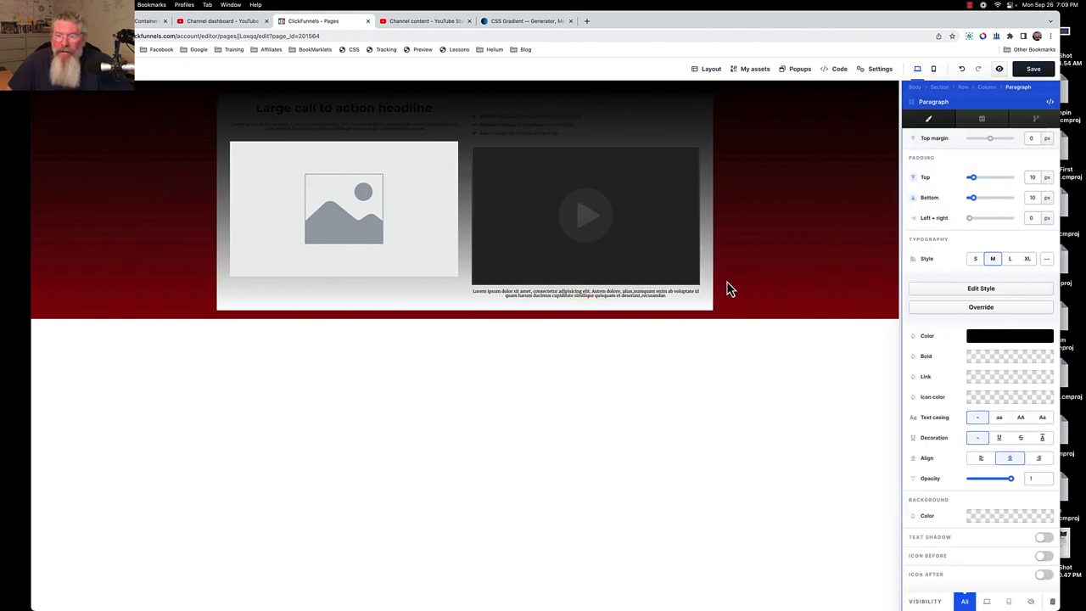
{"action": "left_click", "coordinate": [1024, 259]}
{"action": "left_click", "coordinate": [978, 307]}
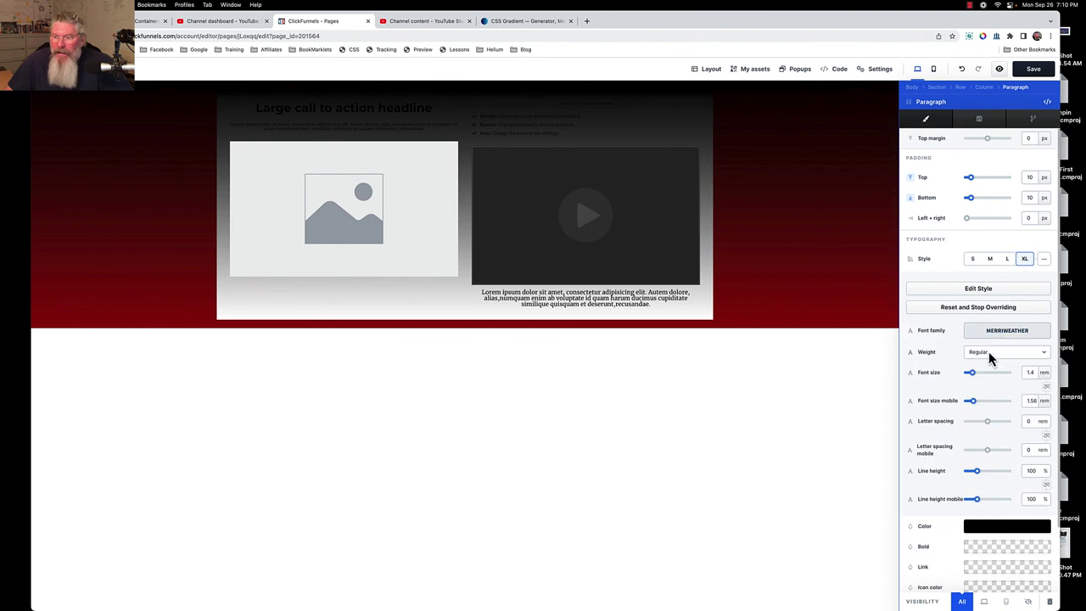
{"action": "mouse_move", "coordinate": [973, 376]}
{"action": "left_mouse_down"}
{"action": "mouse_move", "coordinate": [989, 377]}
{"action": "mouse_move", "coordinate": [976, 379]}
{"action": "left_mouse_up"}
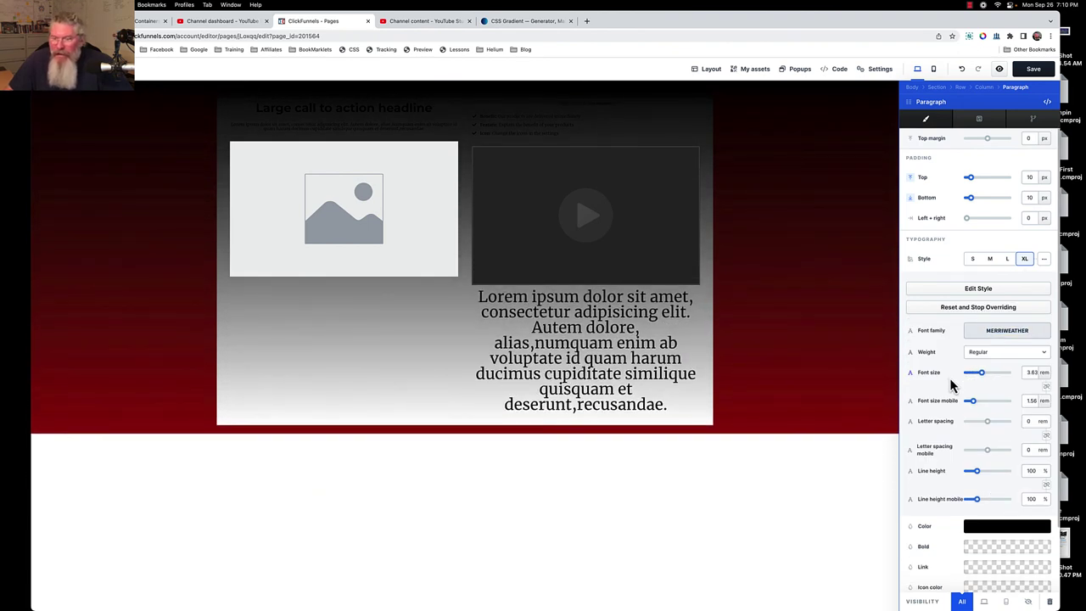
- Set the paragraph's background color to red (c13f3f) and close its settings
{"action": "scroll", "coordinate": [950, 378], "scroll_direction": "down", "scroll_amount": 5}
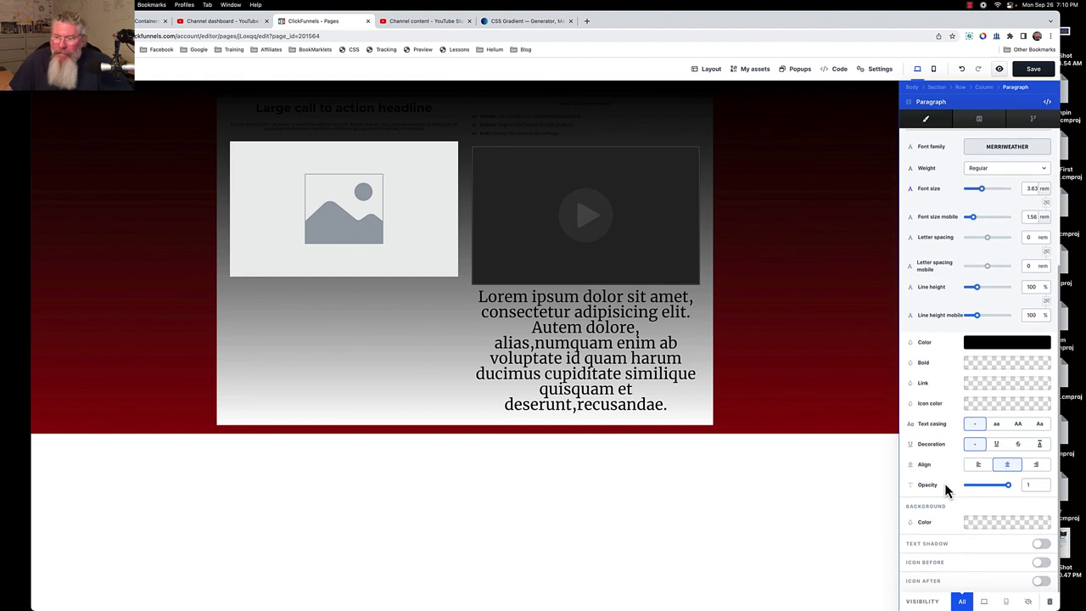
{"action": "left_click", "coordinate": [975, 528]}
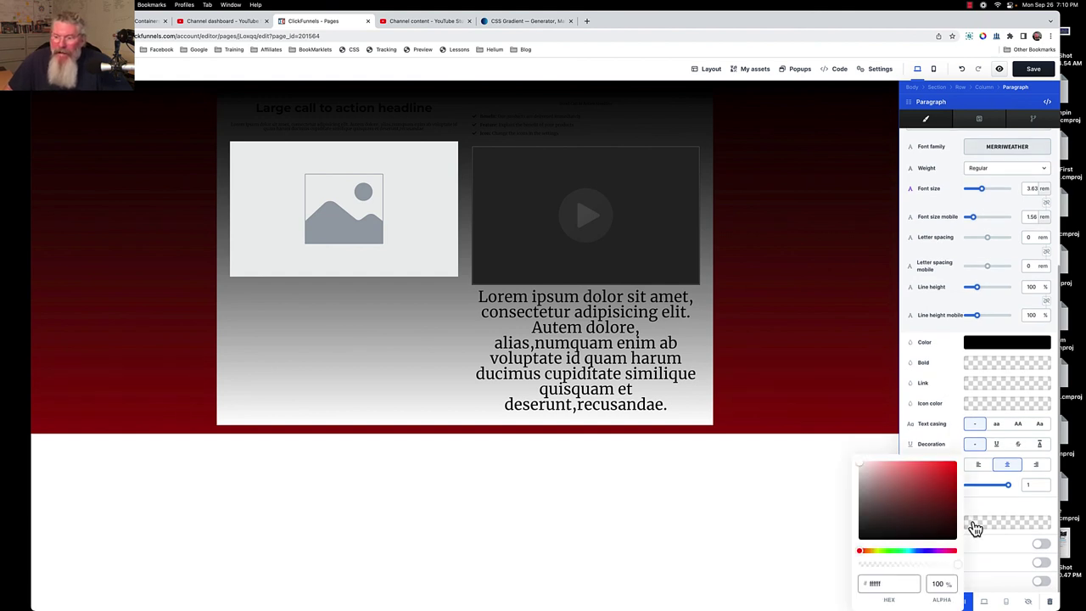
{"action": "left_click", "coordinate": [924, 480]}
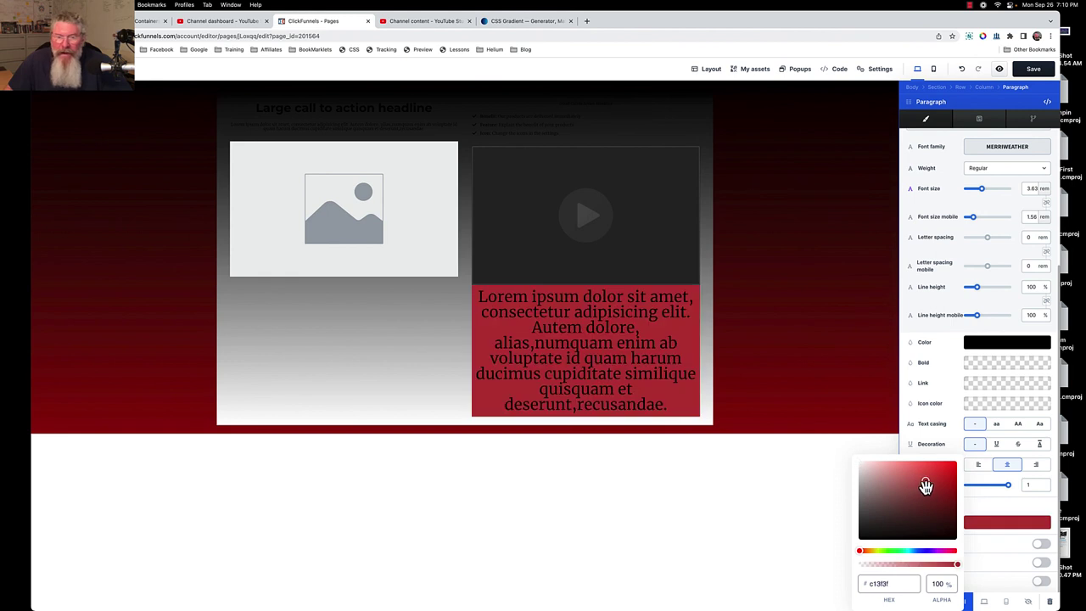
{"action": "left_click", "coordinate": [867, 367]}
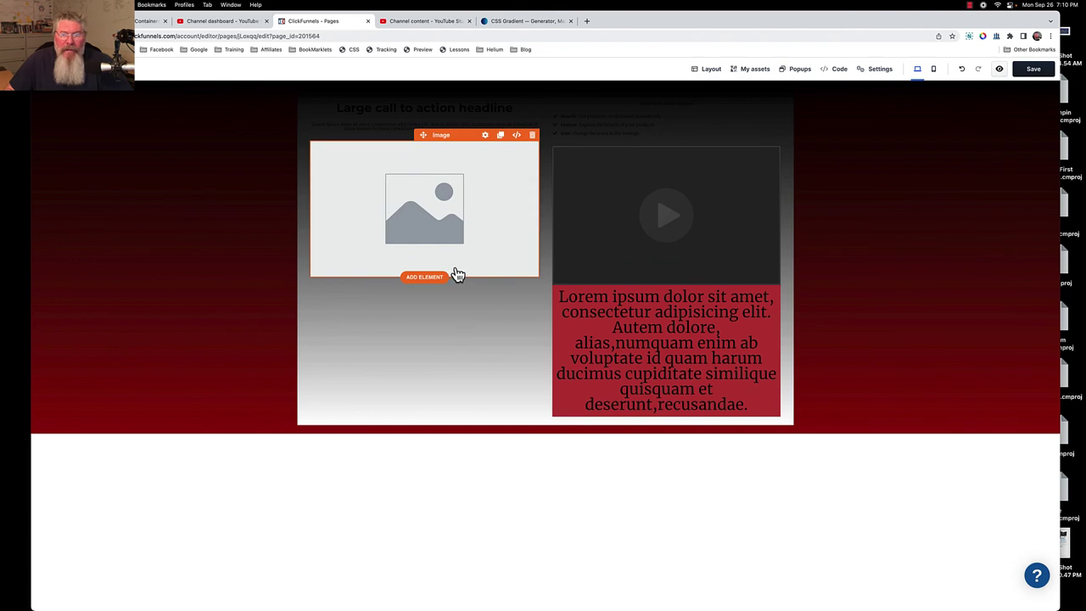
- Browse the General and Order elements available for insertion below the left column's image, and close the element library
{"action": "left_click", "coordinate": [440, 281]}
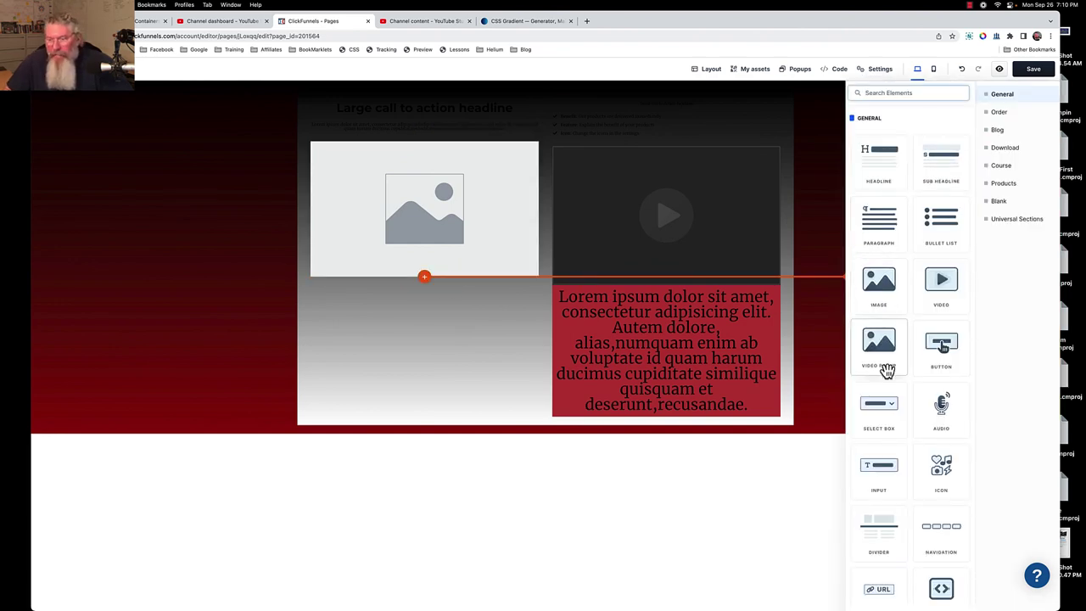
{"action": "scroll", "coordinate": [886, 371], "scroll_direction": "down", "scroll_amount": 3}
{"action": "scroll", "coordinate": [887, 371], "scroll_direction": "down", "scroll_amount": 3}
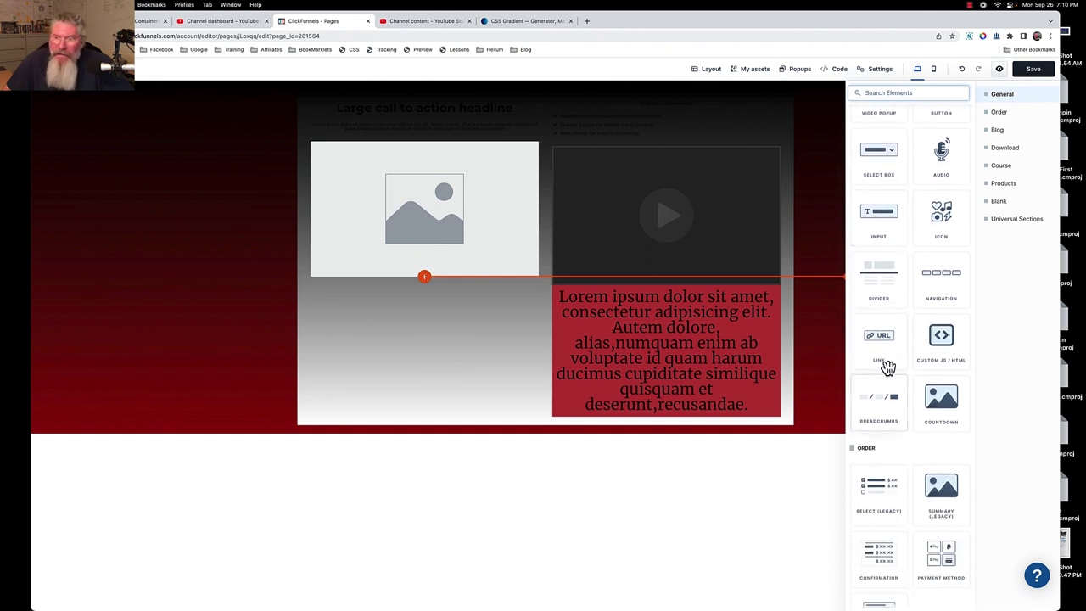
{"action": "scroll", "coordinate": [886, 353], "scroll_direction": "down", "scroll_amount": 3}
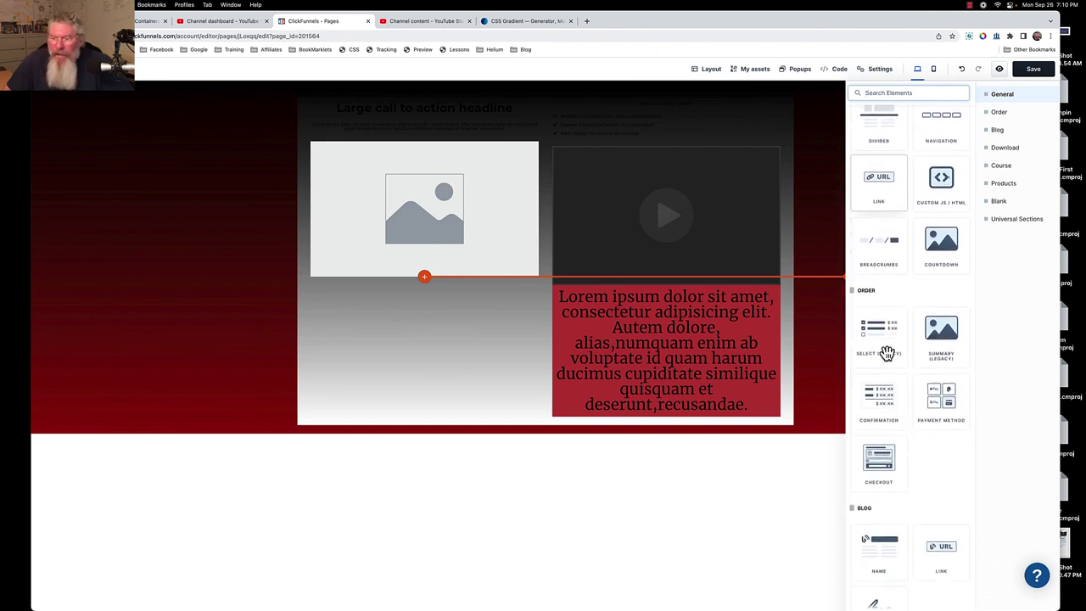
{"action": "scroll", "coordinate": [886, 353], "scroll_direction": "up", "scroll_amount": 5}
{"action": "scroll", "coordinate": [886, 353], "scroll_direction": "up", "scroll_amount": 3}
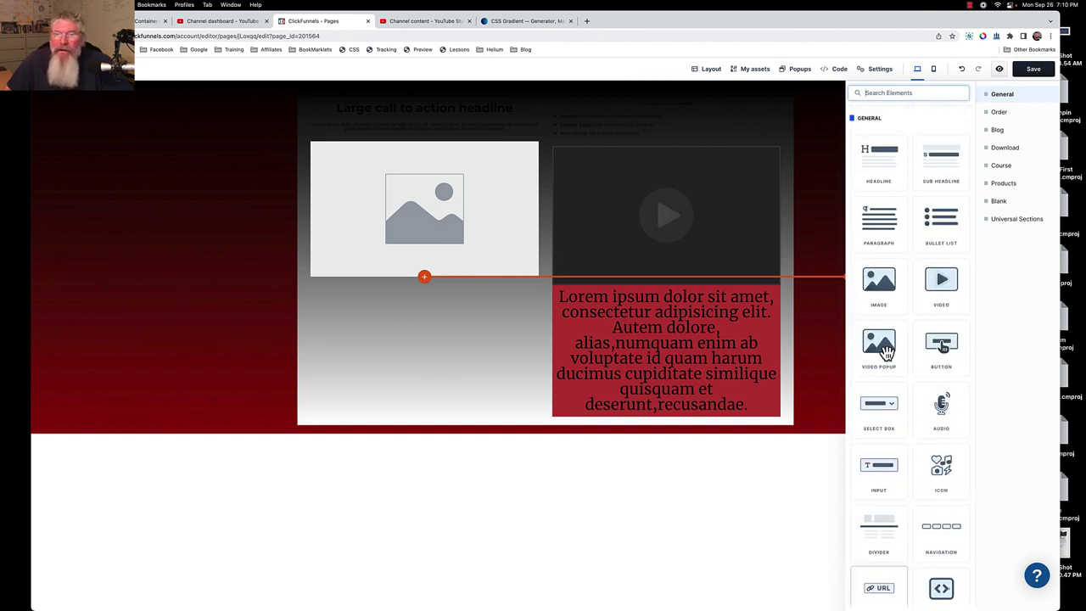
{"action": "left_click", "coordinate": [492, 331]}
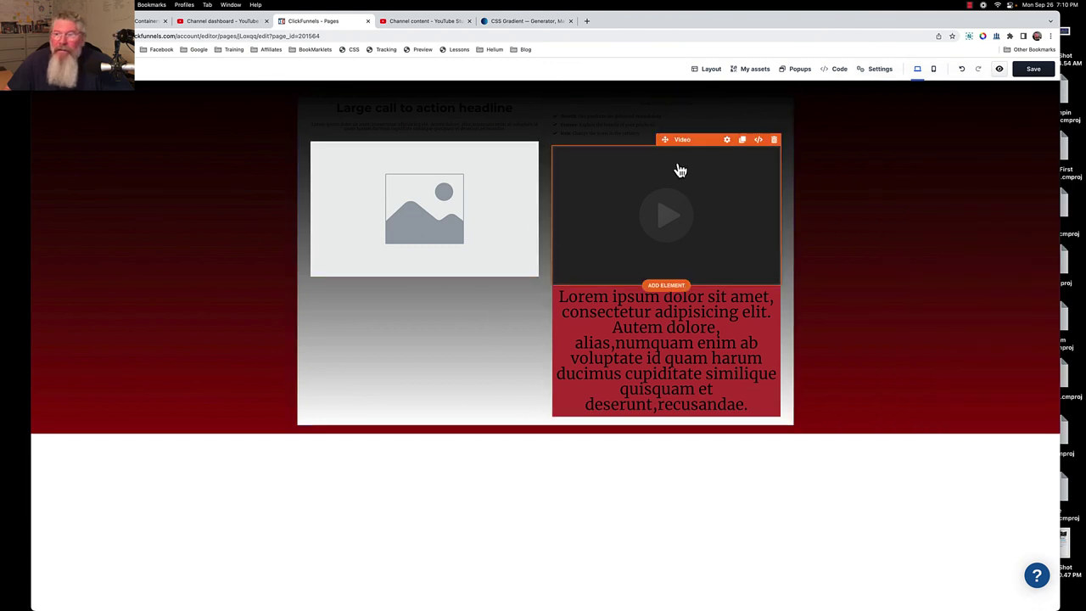